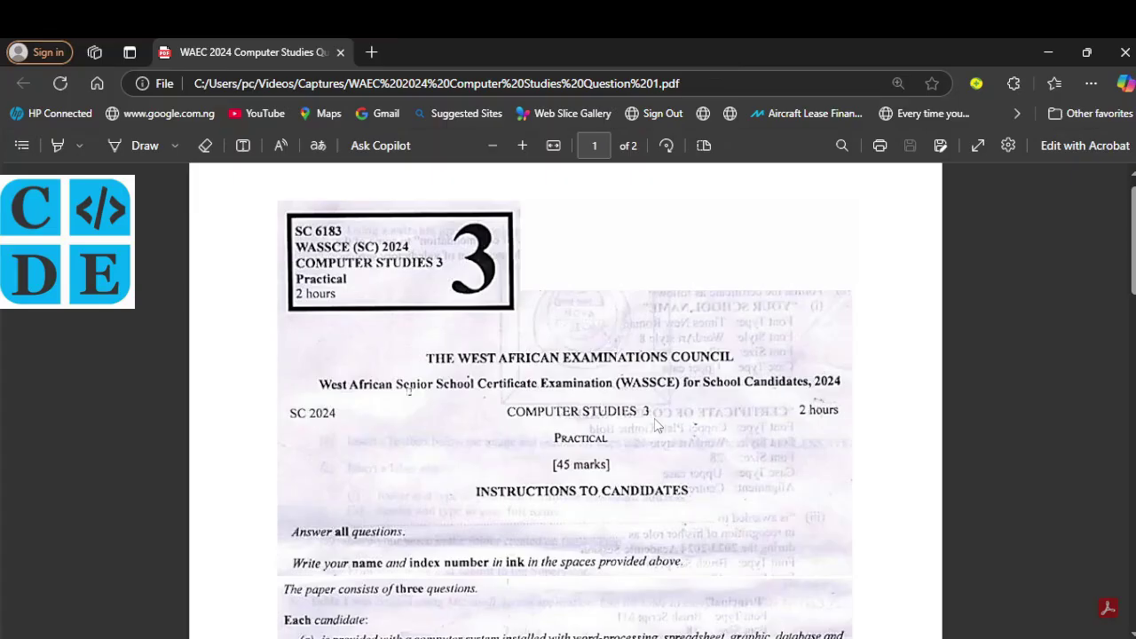
Step: Scroll the exam PDF down from the cover to the Instructions to Candidates
{"action": "scroll", "coordinate": [656, 426], "scroll_direction": "down", "scroll_amount": 5}
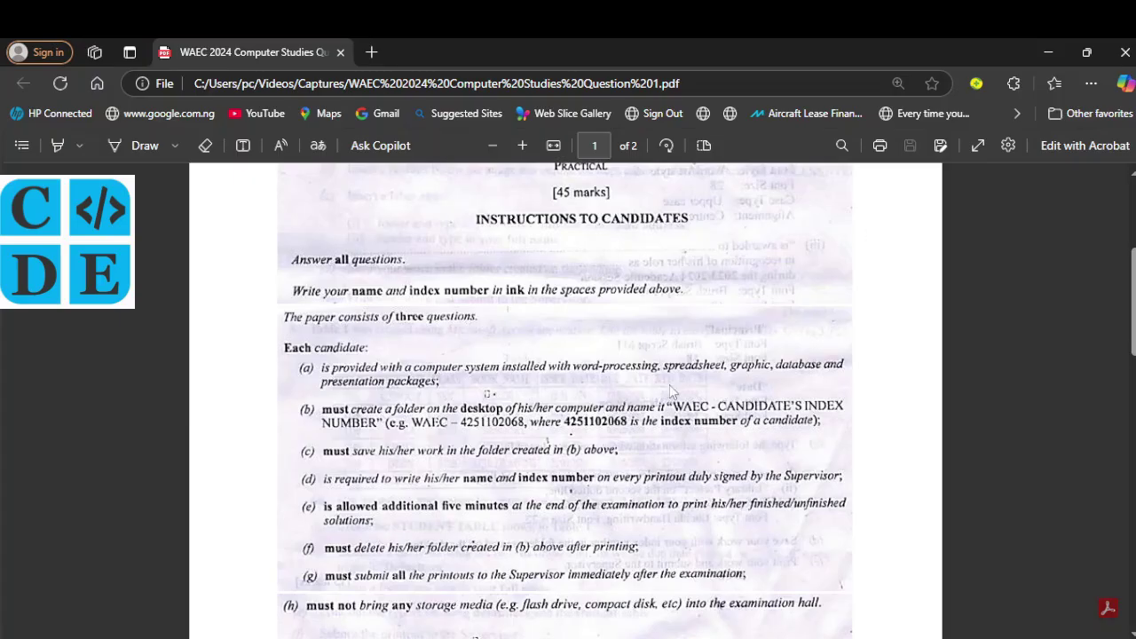
Step: Minimise the exam PDF and create a desktop folder named WAEC plus the candidate's index number
{"action": "left_click", "coordinate": [1056, 51]}
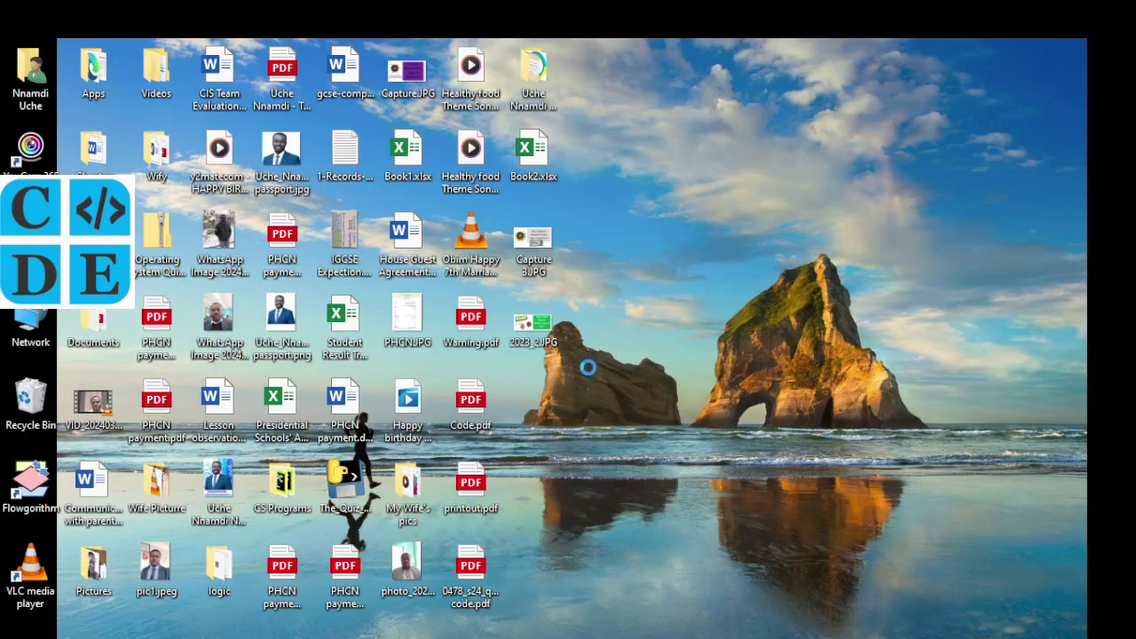
{"action": "right_click", "coordinate": [588, 371]}
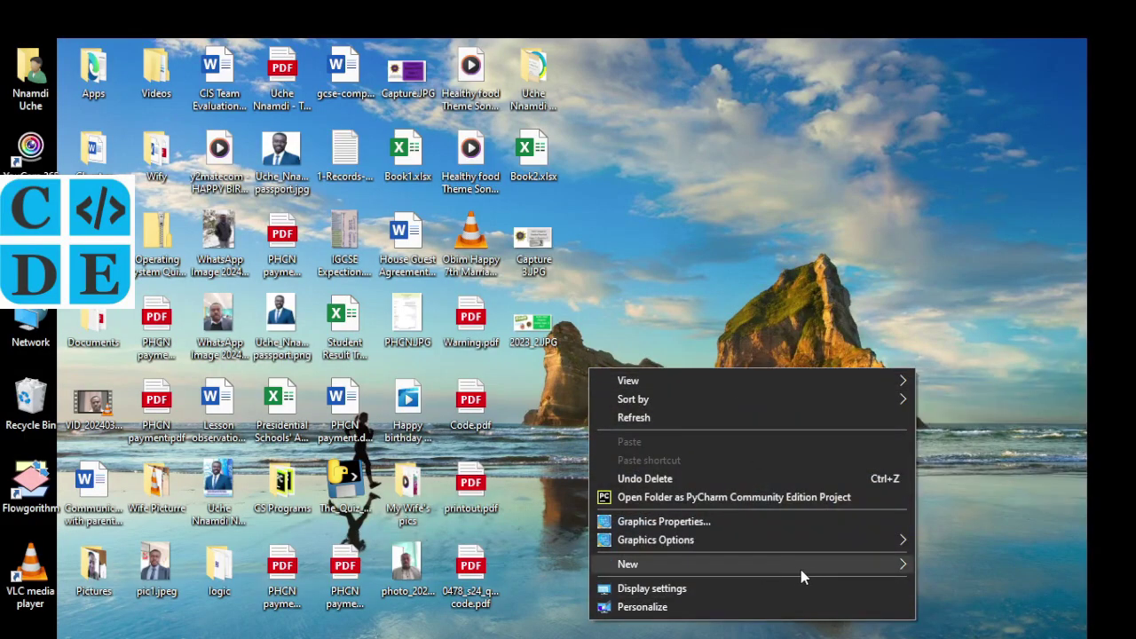
{"action": "mouse_move", "coordinate": [805, 565]}
{"action": "left_click", "coordinate": [484, 356]}
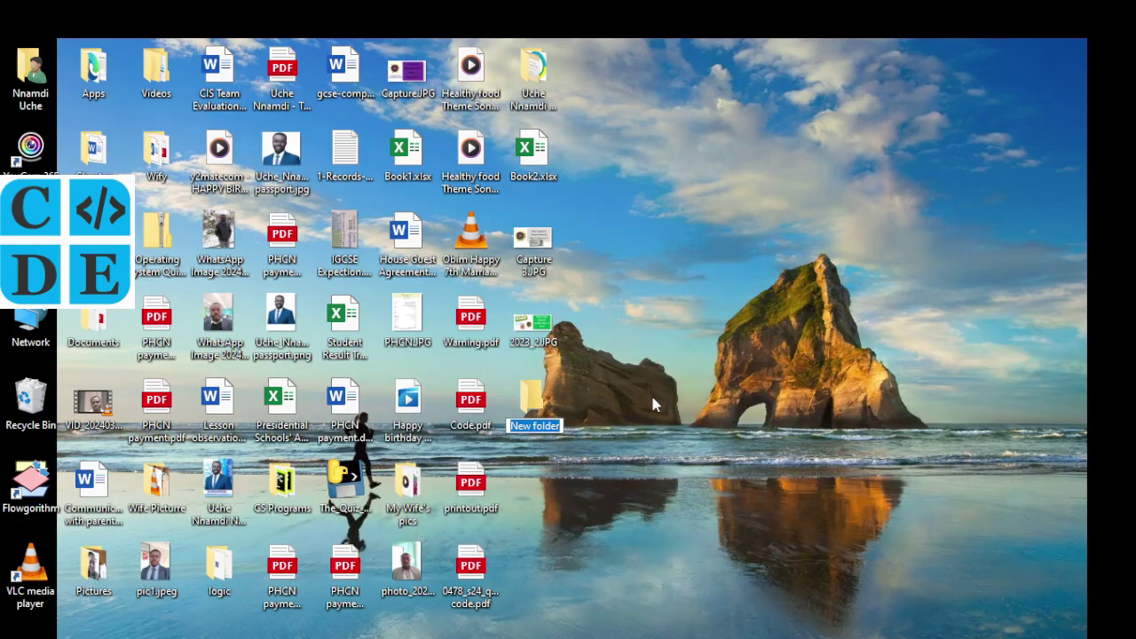
{"action": "type", "text": "WAEC"}
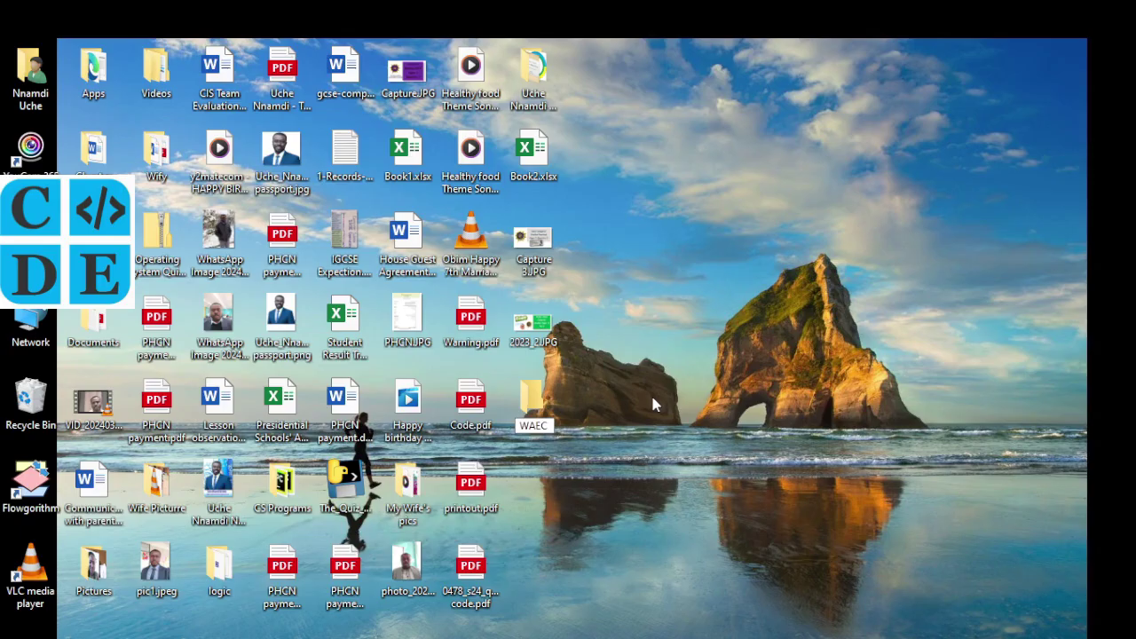
{"action": "type", "text": " - 23456775"}
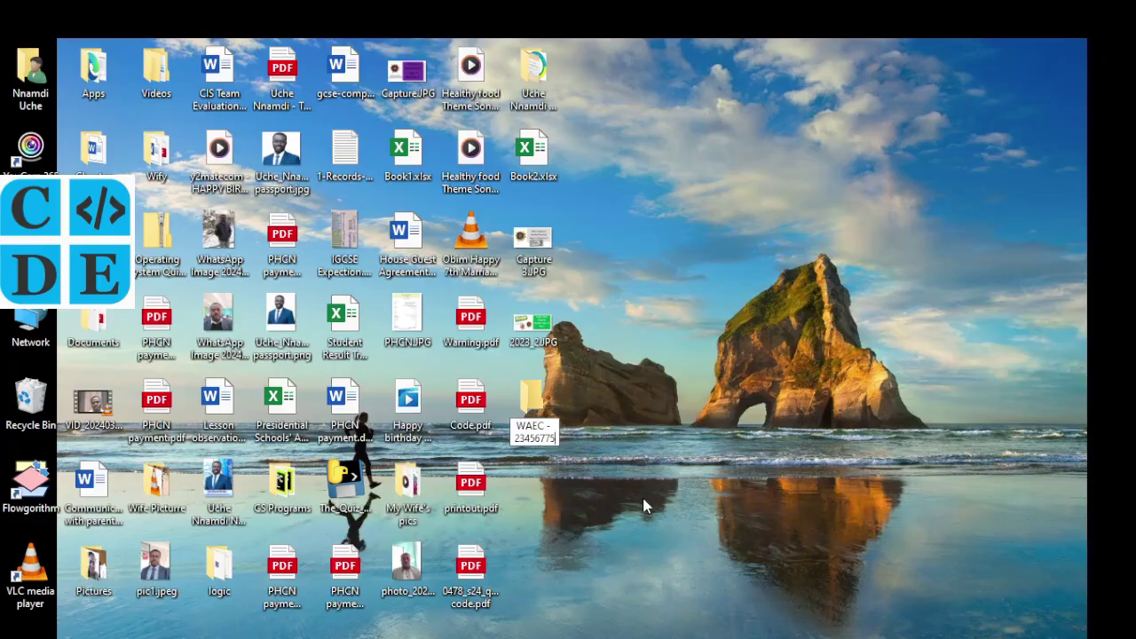
{"action": "key", "text": "Return"}
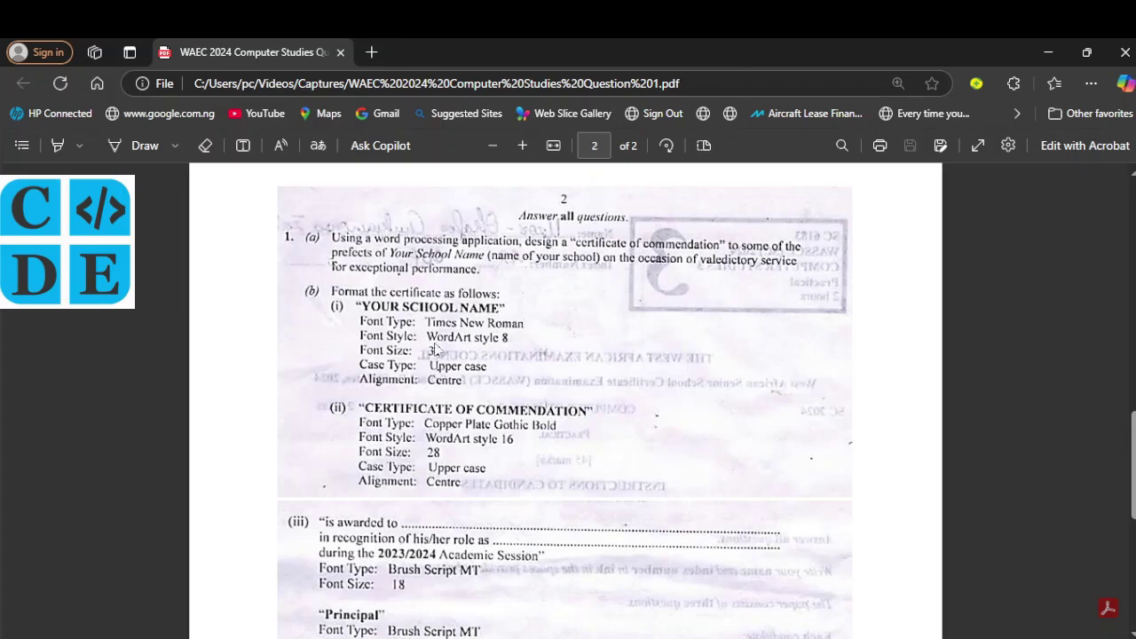
{"action": "scroll", "coordinate": [424, 346], "scroll_direction": "down", "scroll_amount": 1}
{"action": "scroll", "coordinate": [424, 346], "scroll_direction": "down", "scroll_amount": 1}
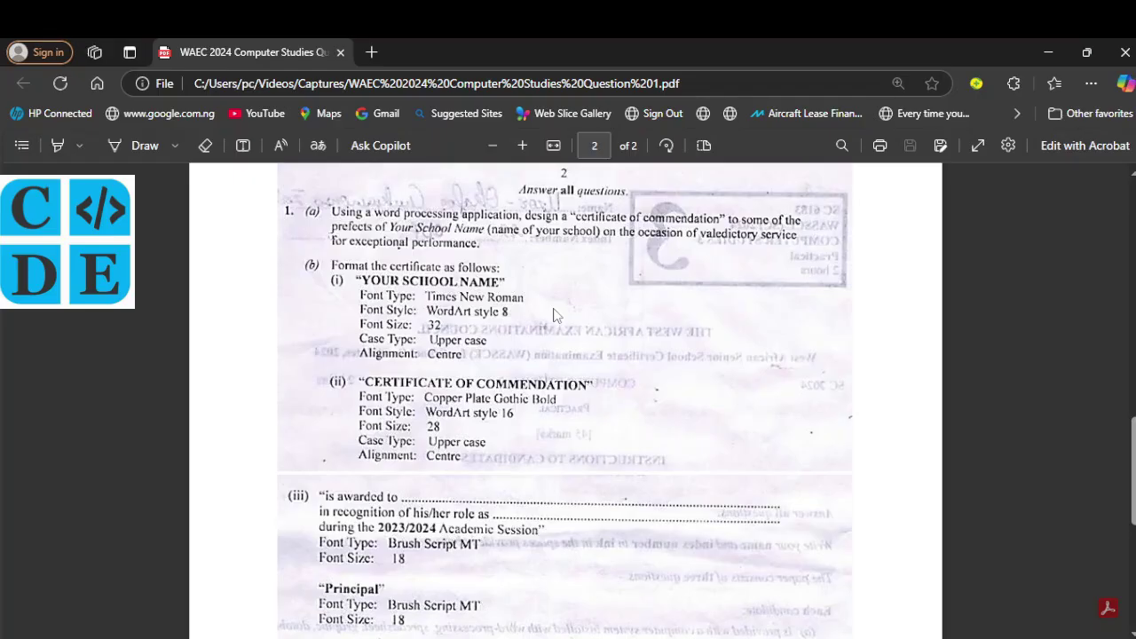
Step: Launch Word from Start search and open a blank document
{"action": "key", "text": "super"}
{"action": "type", "text": "word"}
{"action": "key", "text": "Return"}
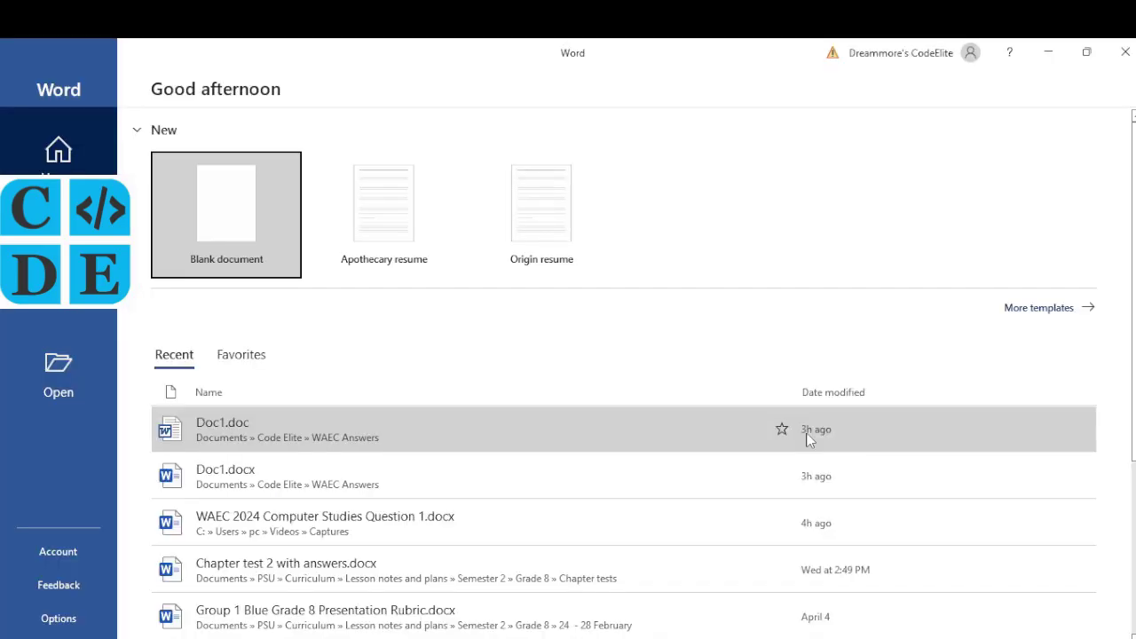
{"action": "left_click", "coordinate": [236, 213]}
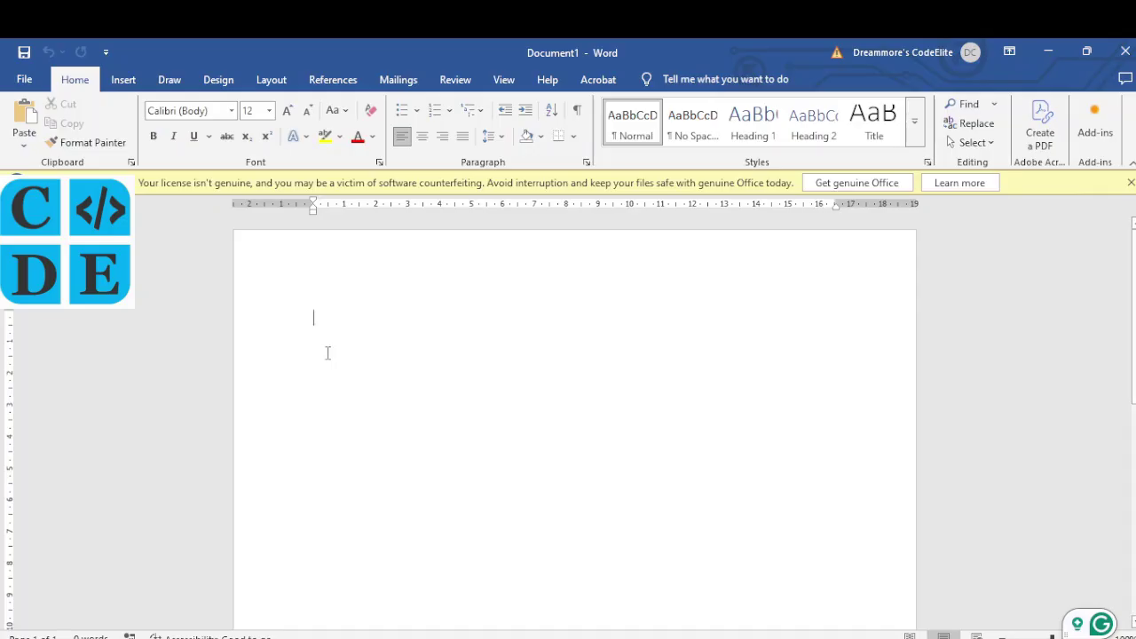
Step: Set the page orientation to landscape
{"action": "key", "text": "alt+p"}
{"action": "key", "text": "o"}
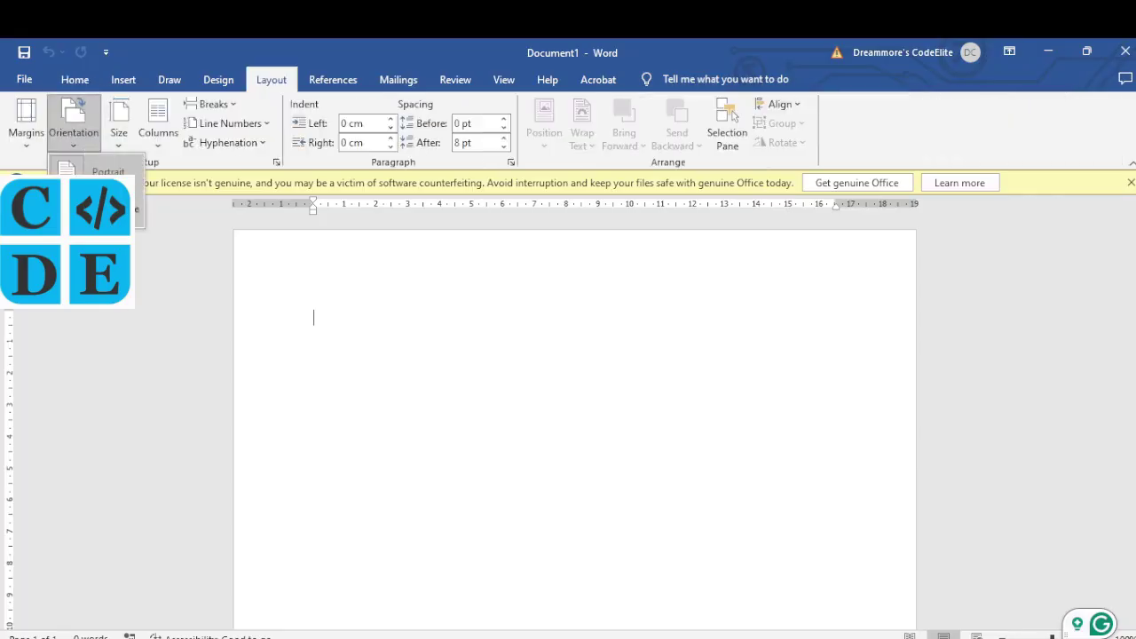
{"action": "key", "text": "Escape"}
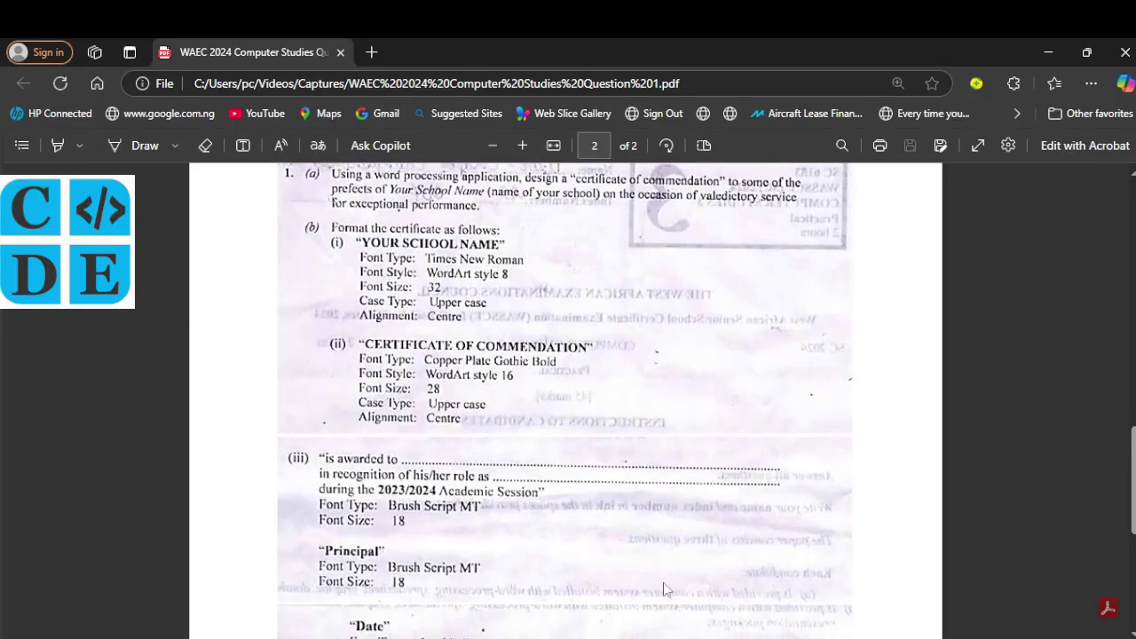
{"action": "left_click", "coordinate": [657, 613]}
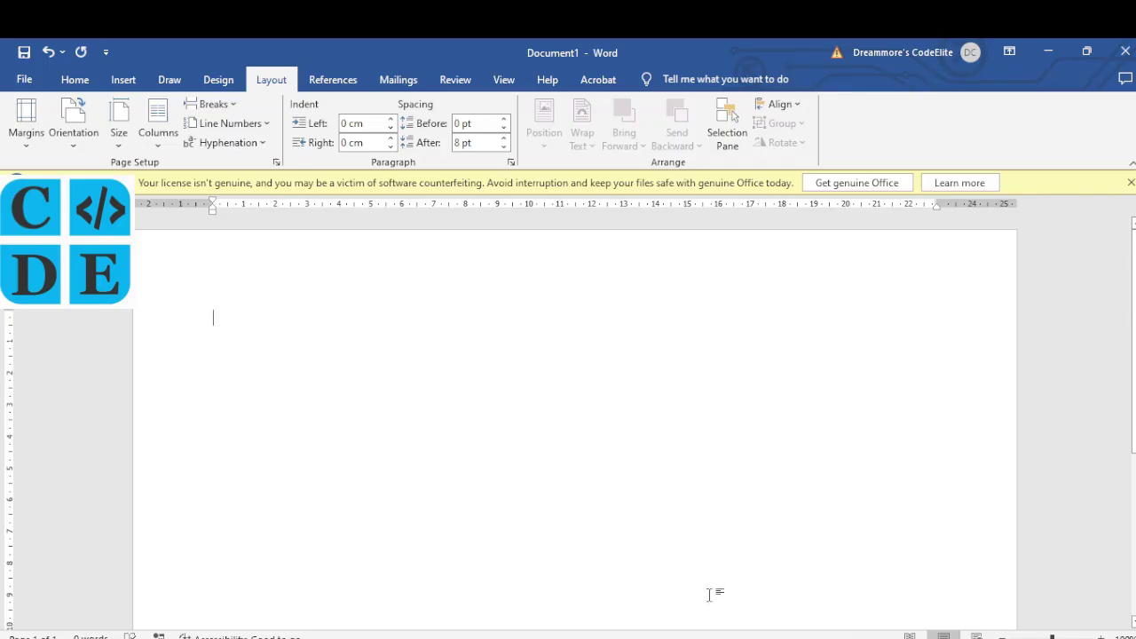
Step: Scroll the exam PDF to the award line, Principal and Date font requirements
{"action": "left_click", "coordinate": [661, 604]}
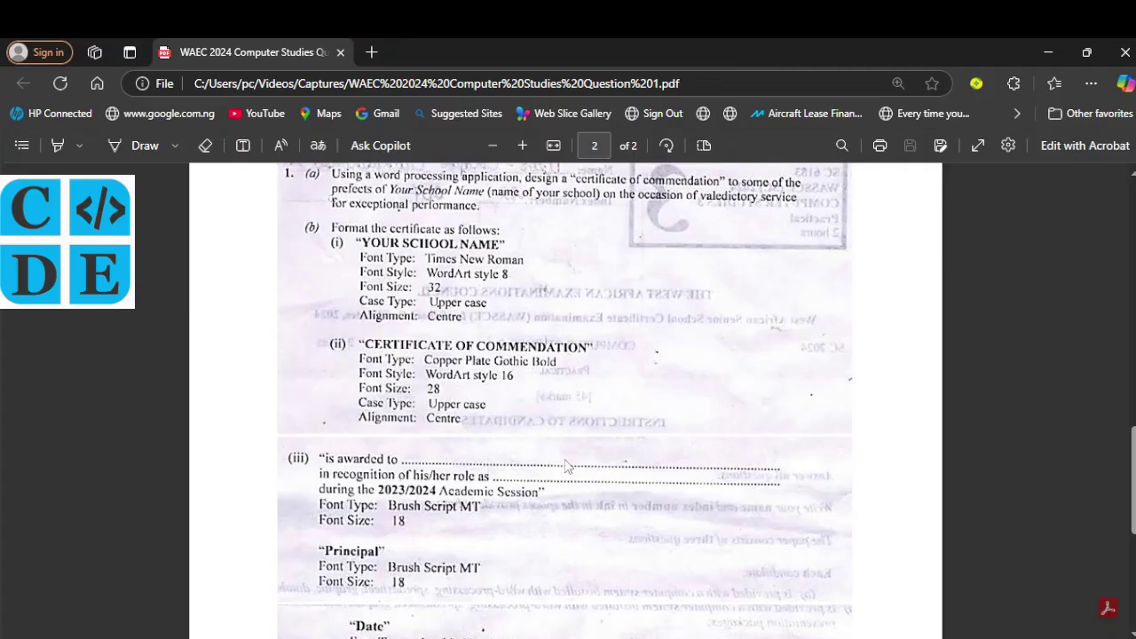
{"action": "scroll", "coordinate": [568, 465], "scroll_direction": "down", "scroll_amount": 1}
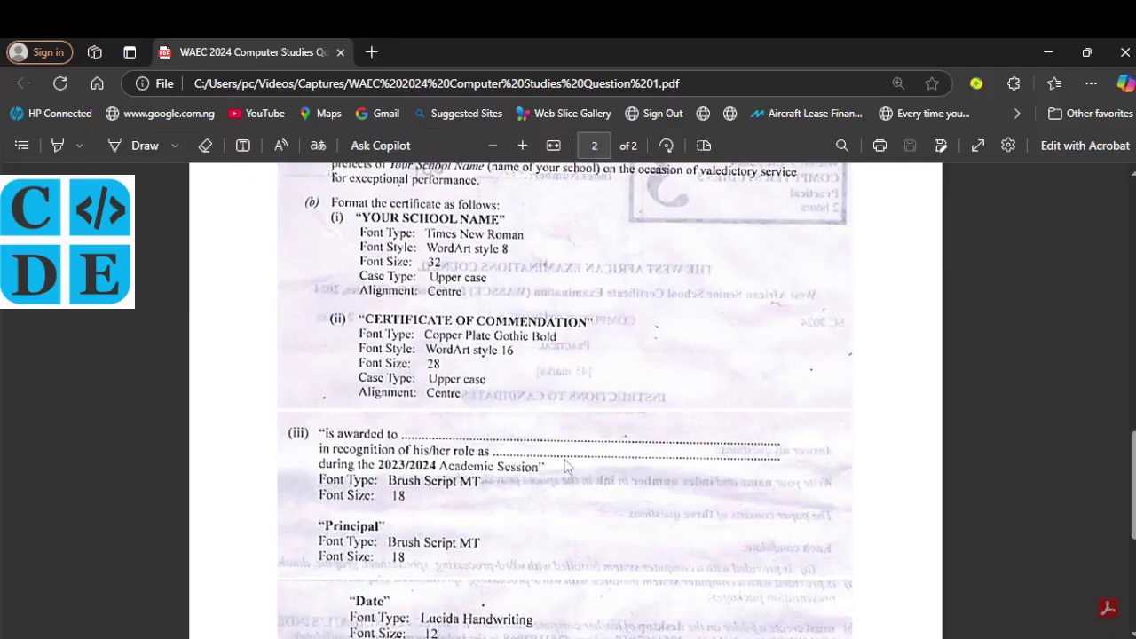
{"action": "scroll", "coordinate": [568, 465], "scroll_direction": "down", "scroll_amount": 1}
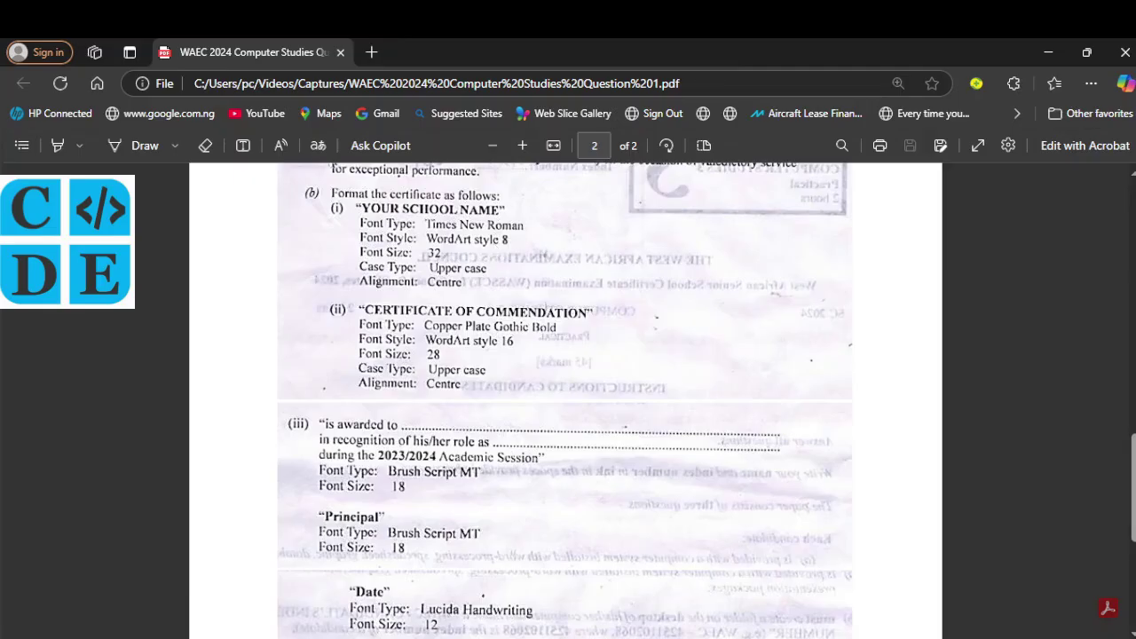
{"action": "left_click", "coordinate": [672, 591]}
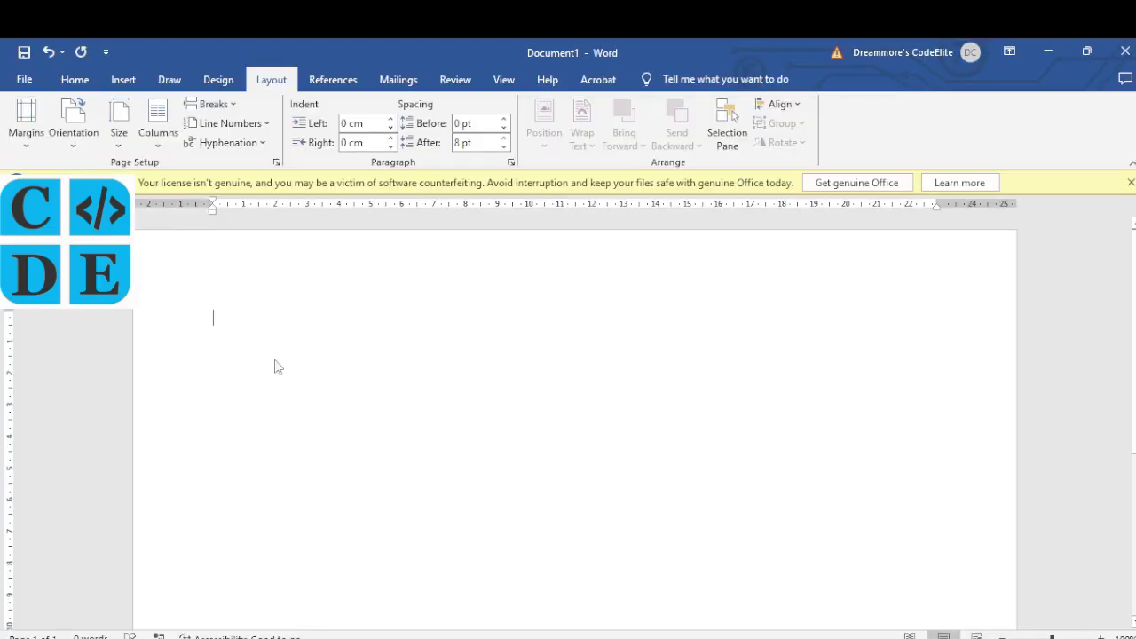
{"action": "type", "text": "hhhjd"}
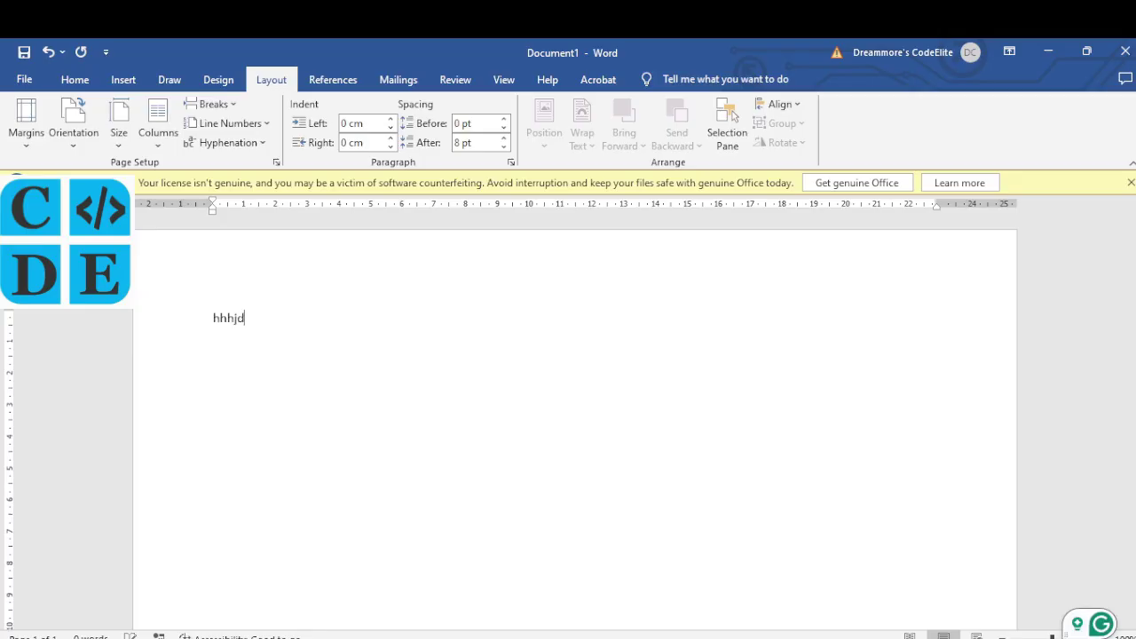
{"action": "left_click_drag", "start_coordinate": [245, 319], "coordinate": [213, 319]}
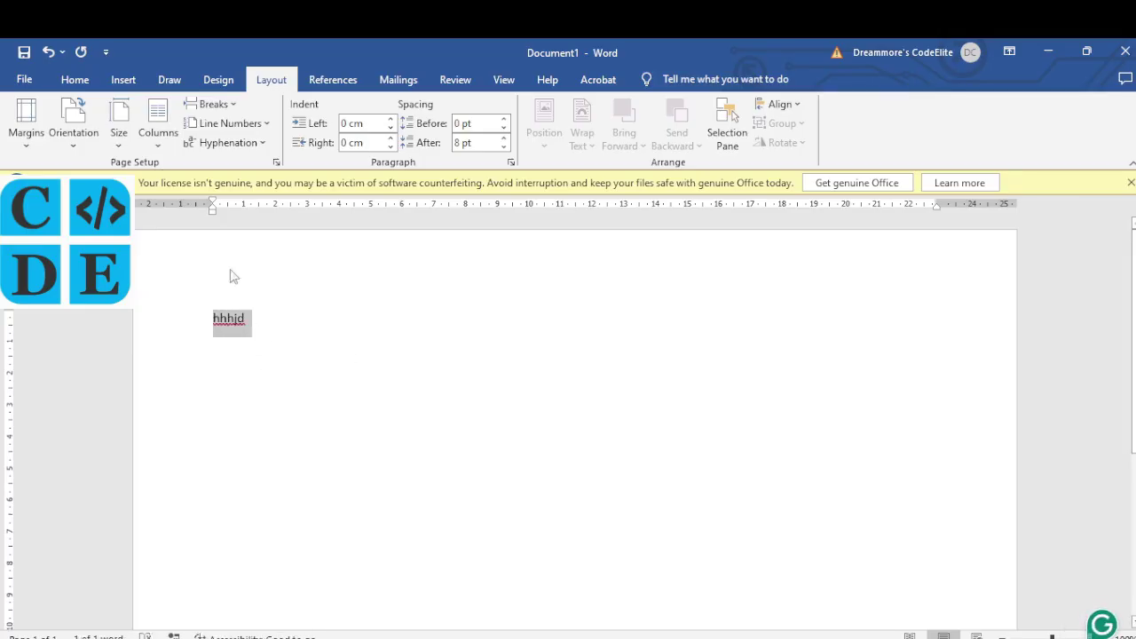
{"action": "left_click", "coordinate": [124, 79]}
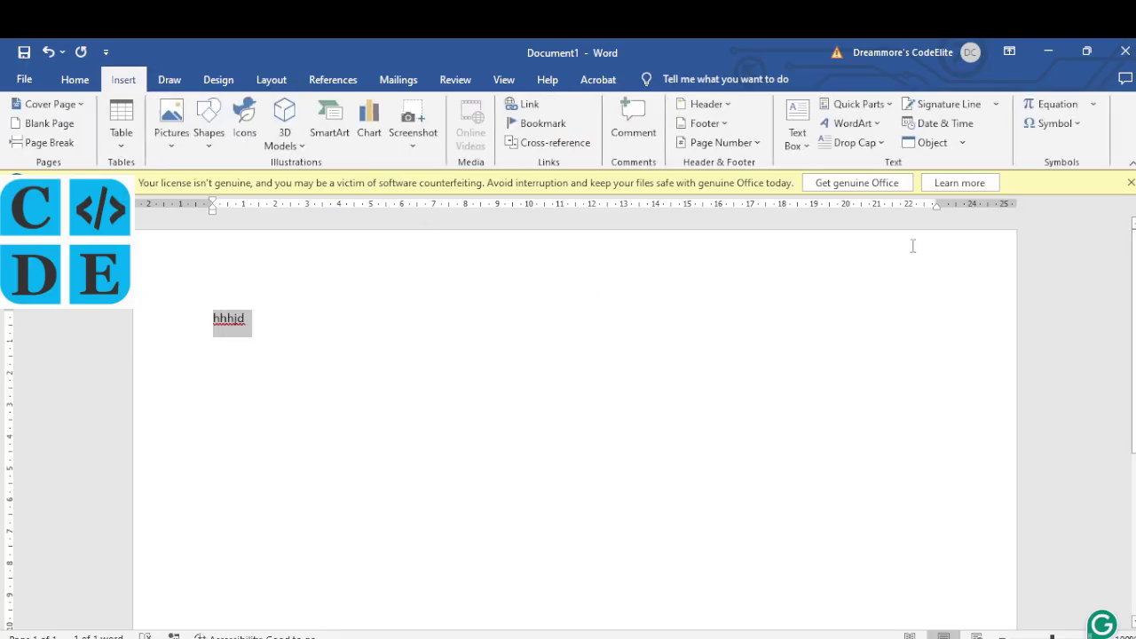
{"action": "left_click", "coordinate": [874, 127]}
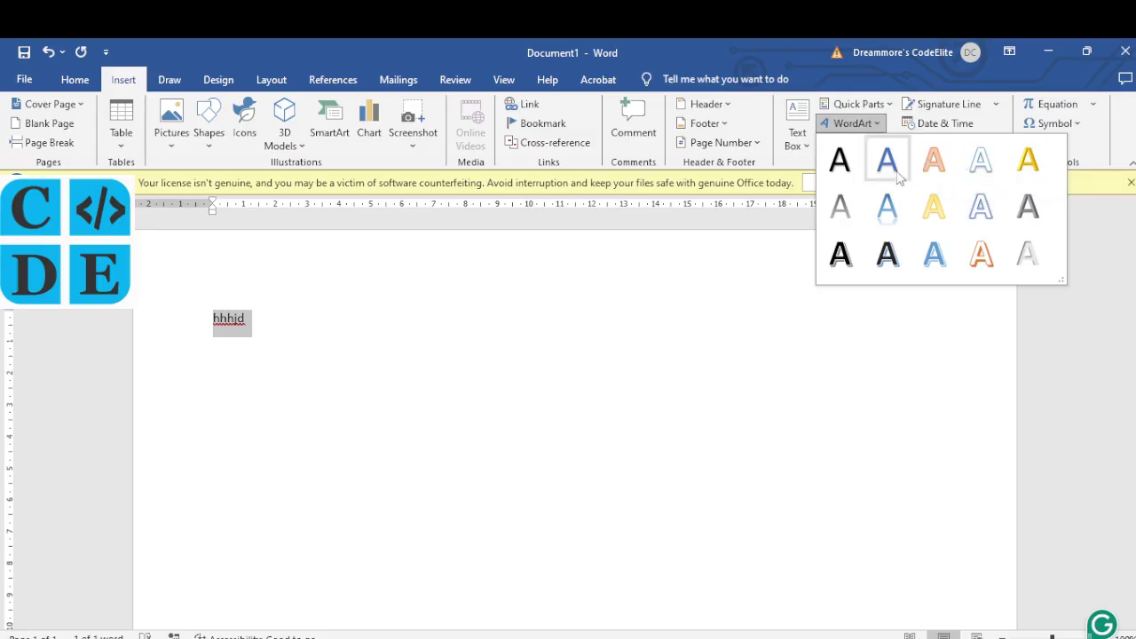
{"action": "left_click", "coordinate": [304, 333]}
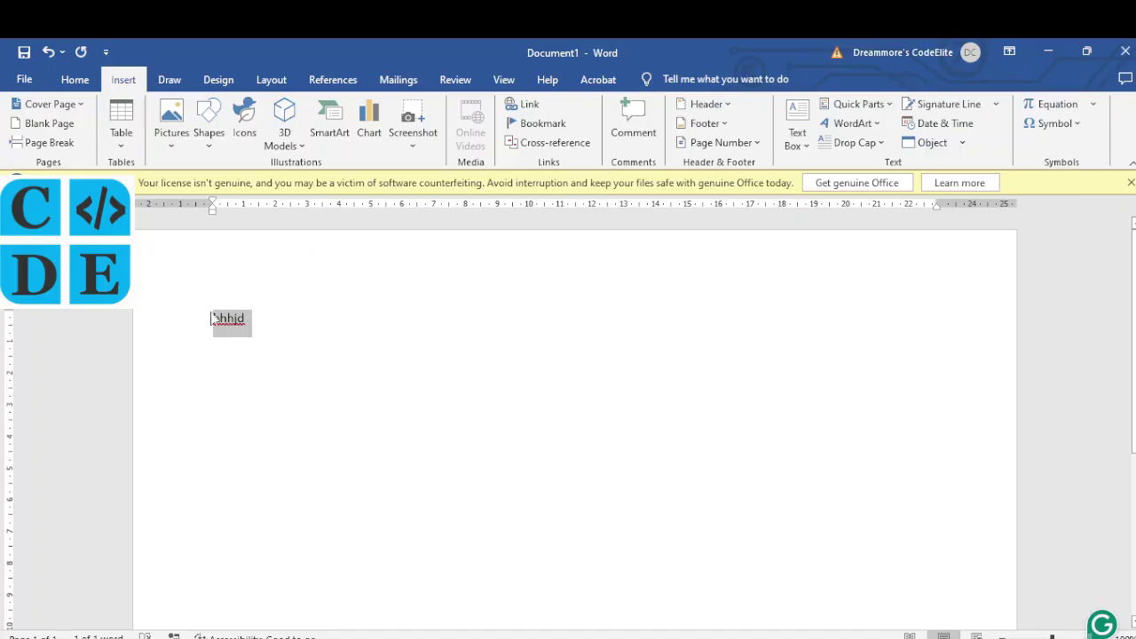
{"action": "key", "text": "BackSpace"}
{"action": "key", "text": "alt+p"}
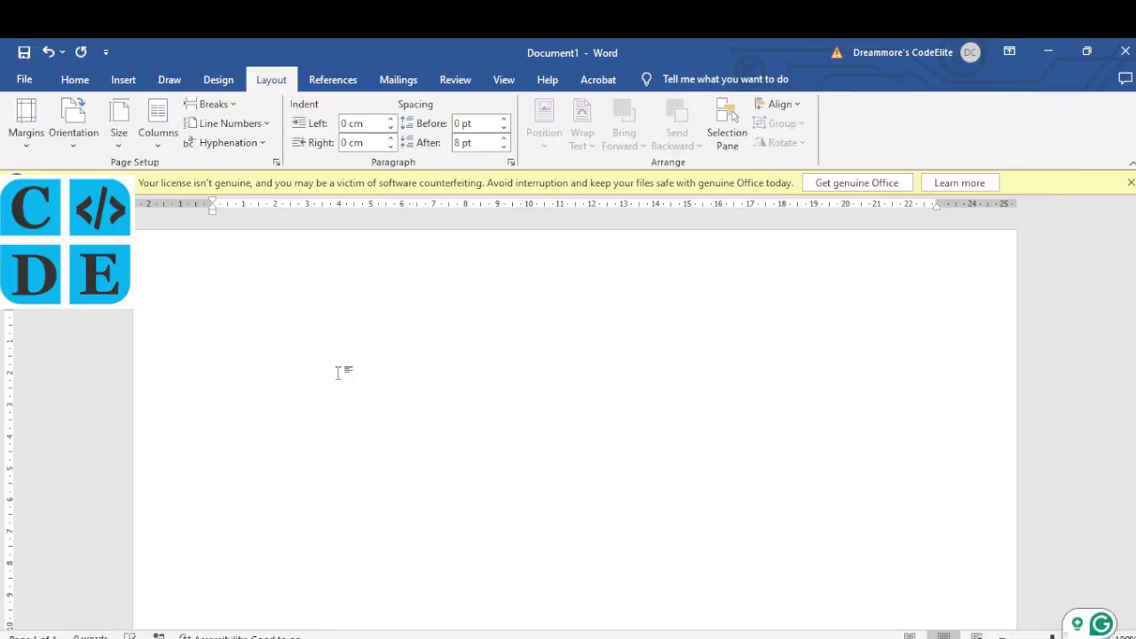
Step: Browse to the WAEC folder on the desktop as the save location
{"action": "key", "text": "ctrl+s"}
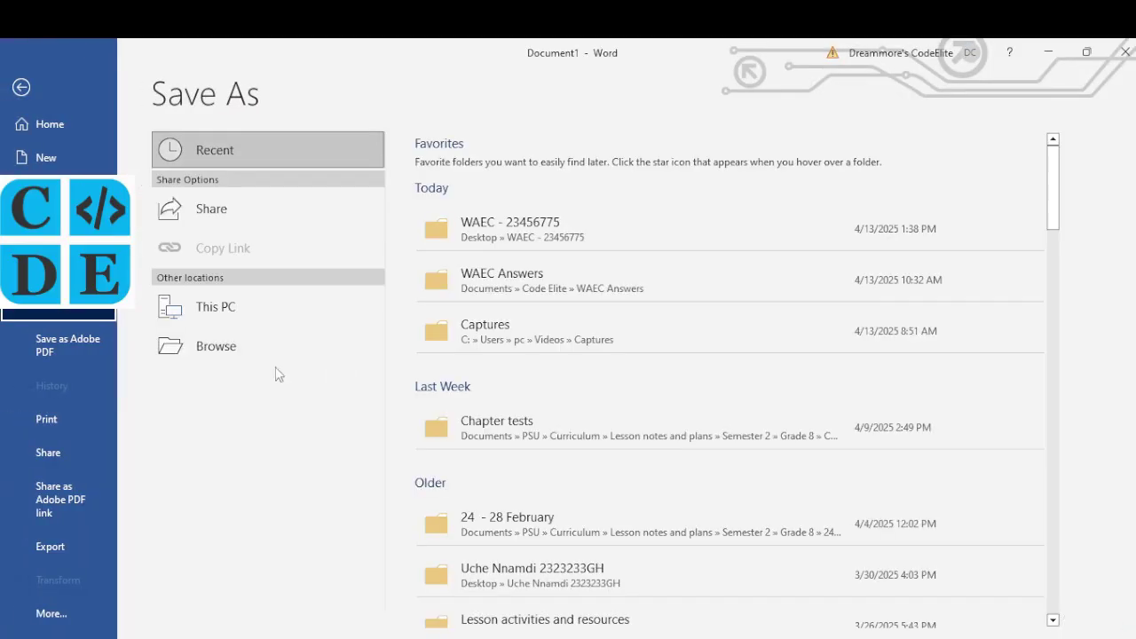
{"action": "left_click", "coordinate": [246, 356]}
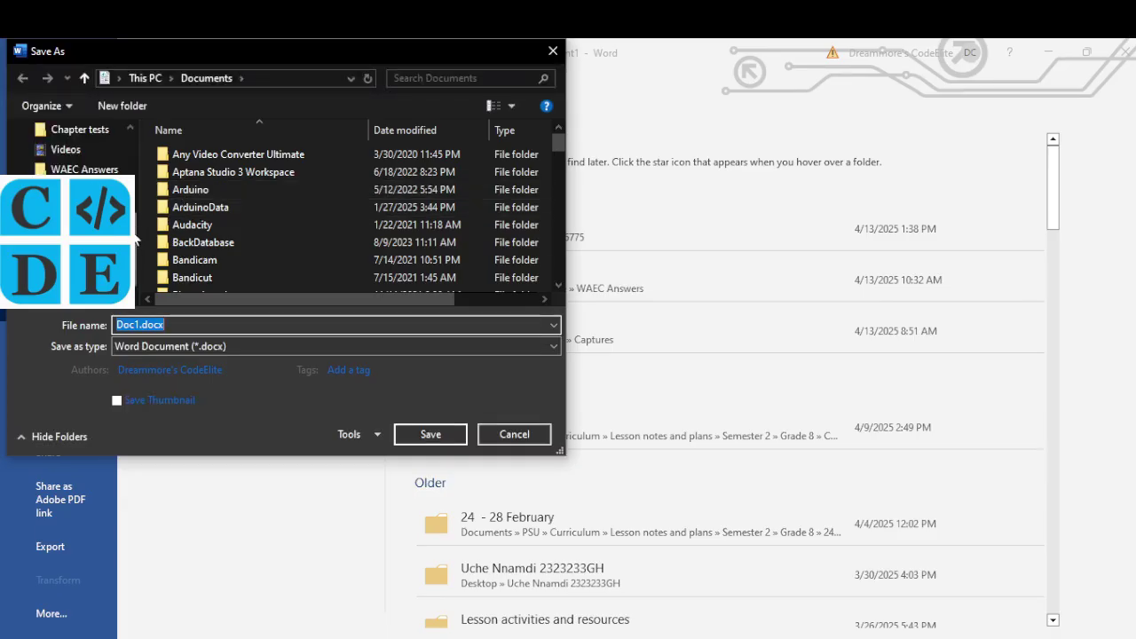
{"action": "scroll", "coordinate": [89, 155], "scroll_direction": "up", "scroll_amount": 5}
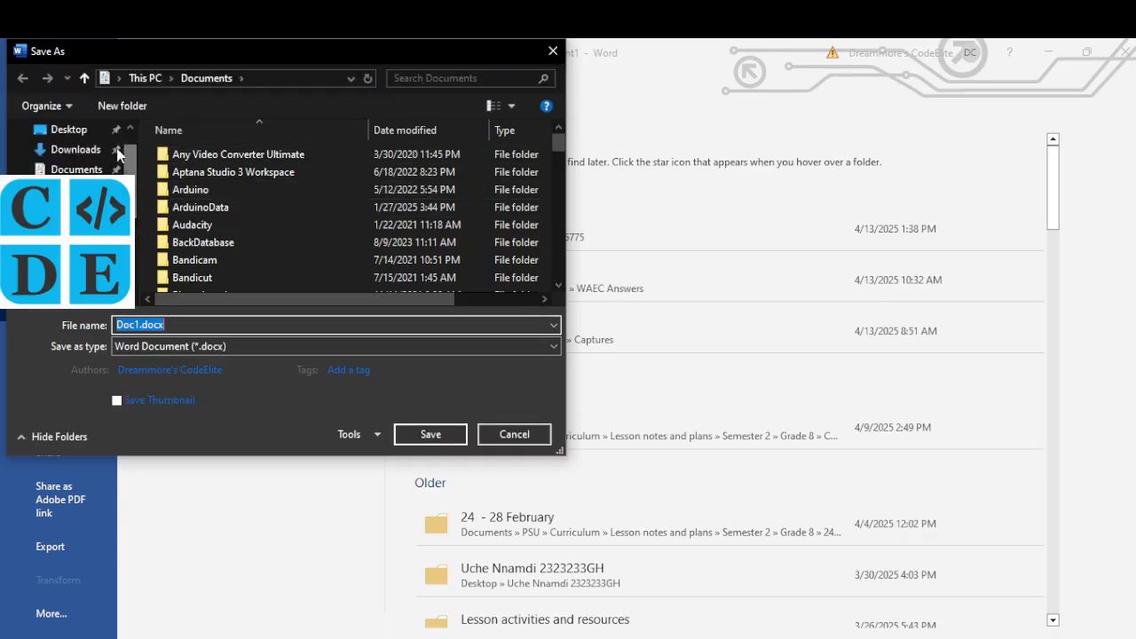
{"action": "left_click", "coordinate": [68, 130]}
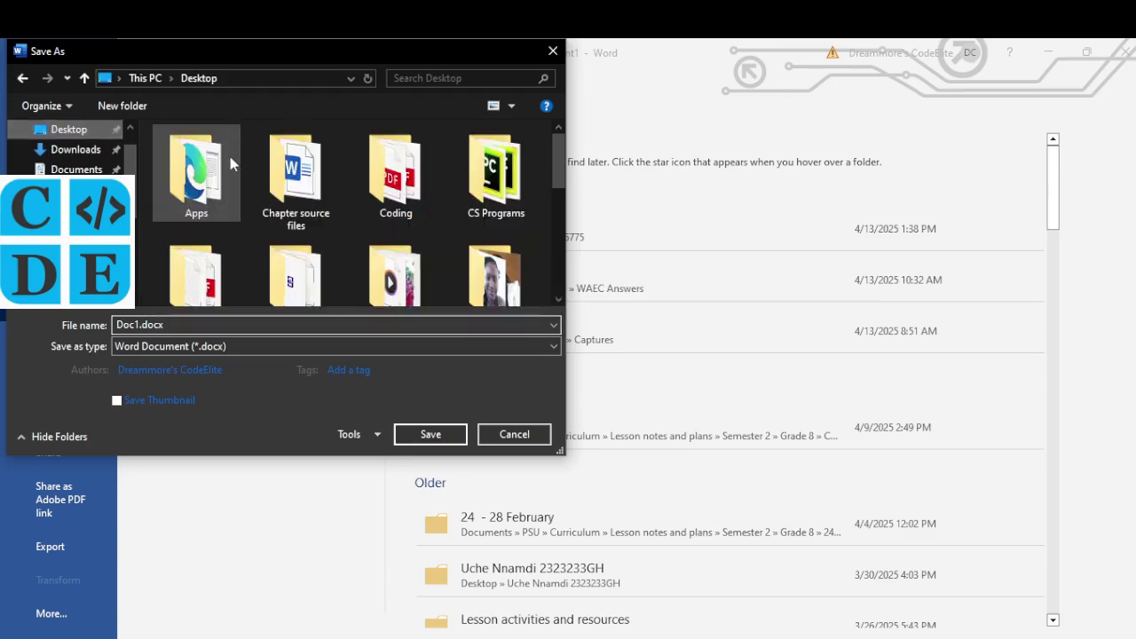
{"action": "left_click", "coordinate": [228, 167]}
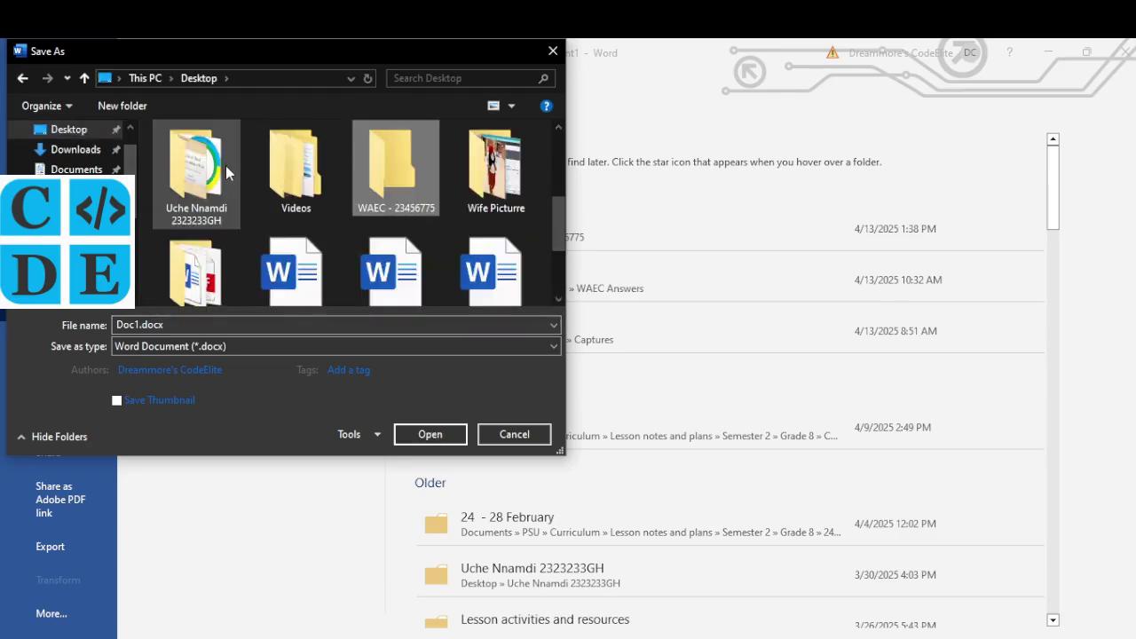
{"action": "double_click", "coordinate": [400, 155]}
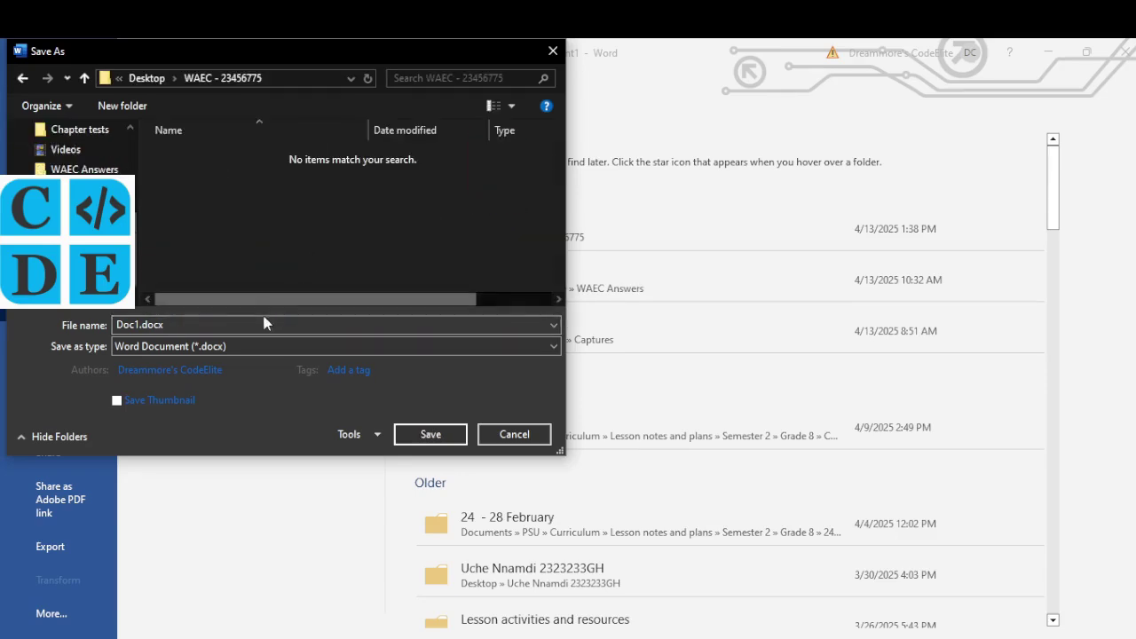
{"action": "left_click", "coordinate": [264, 324]}
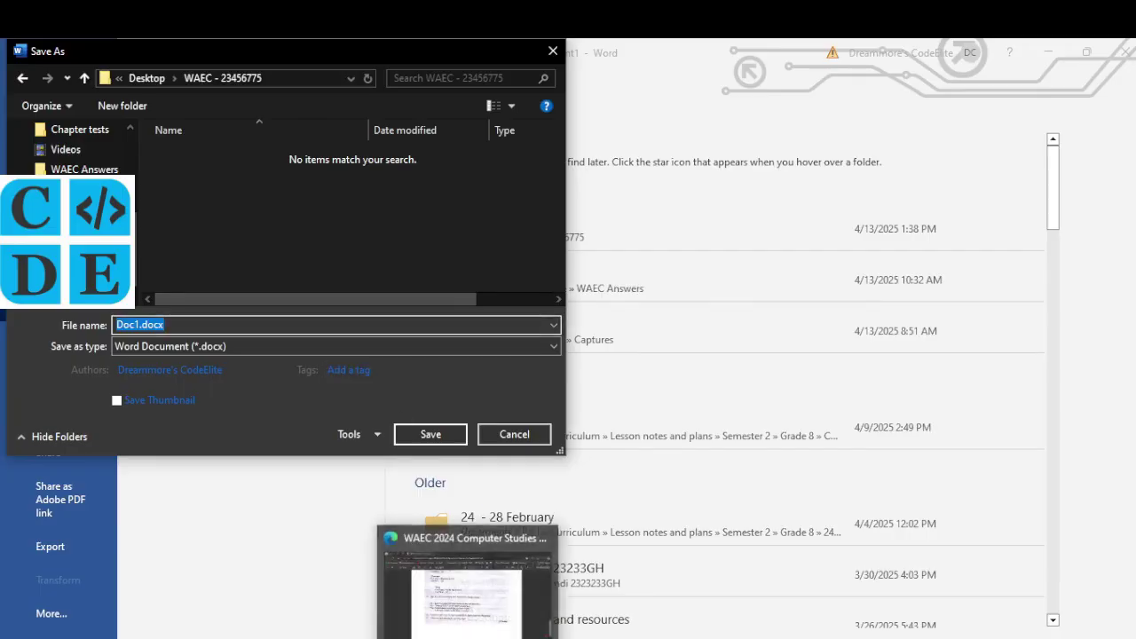
Step: Name the file with the candidate's index number and save as Word 97-2003 Document (*.doc)
{"action": "left_click", "coordinate": [471, 632]}
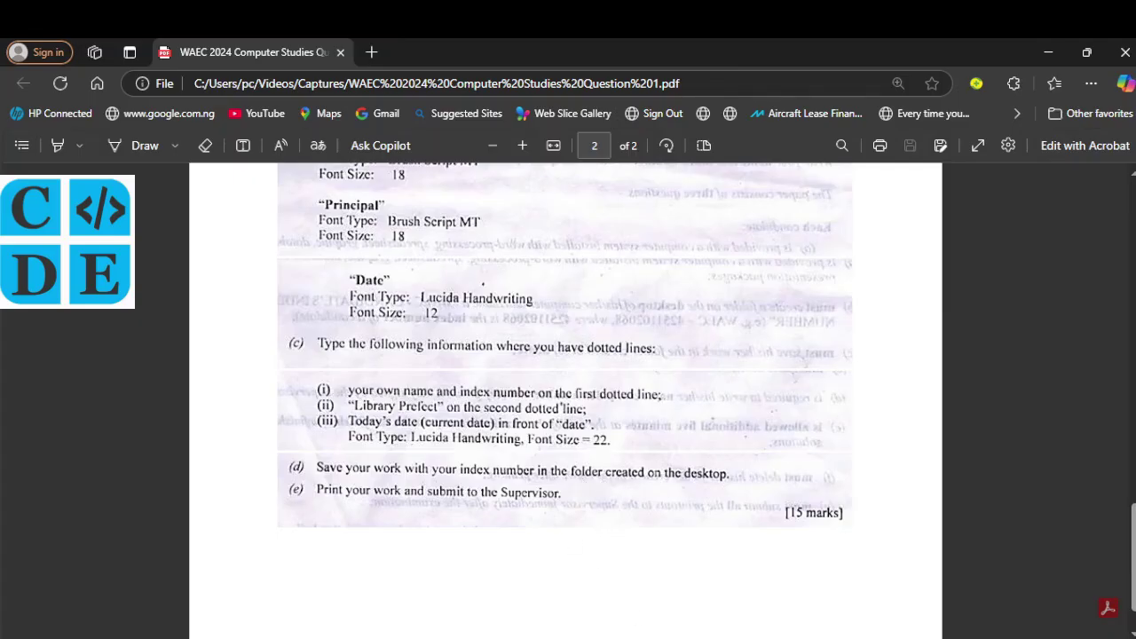
{"action": "key", "text": "alt+Tab"}
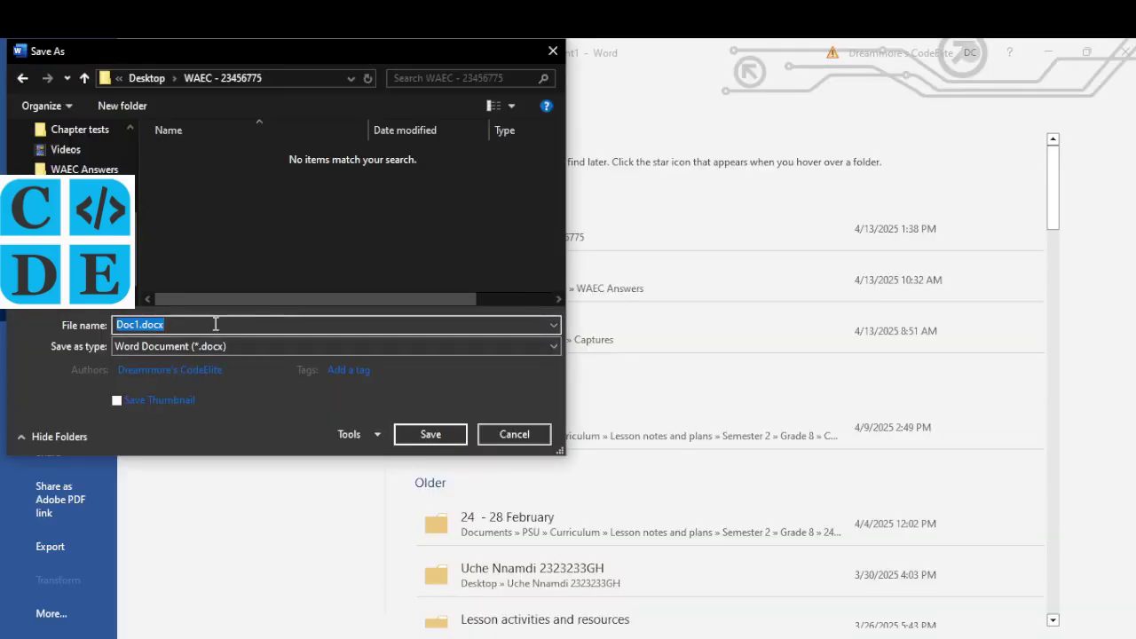
{"action": "type", "text": "23456"}
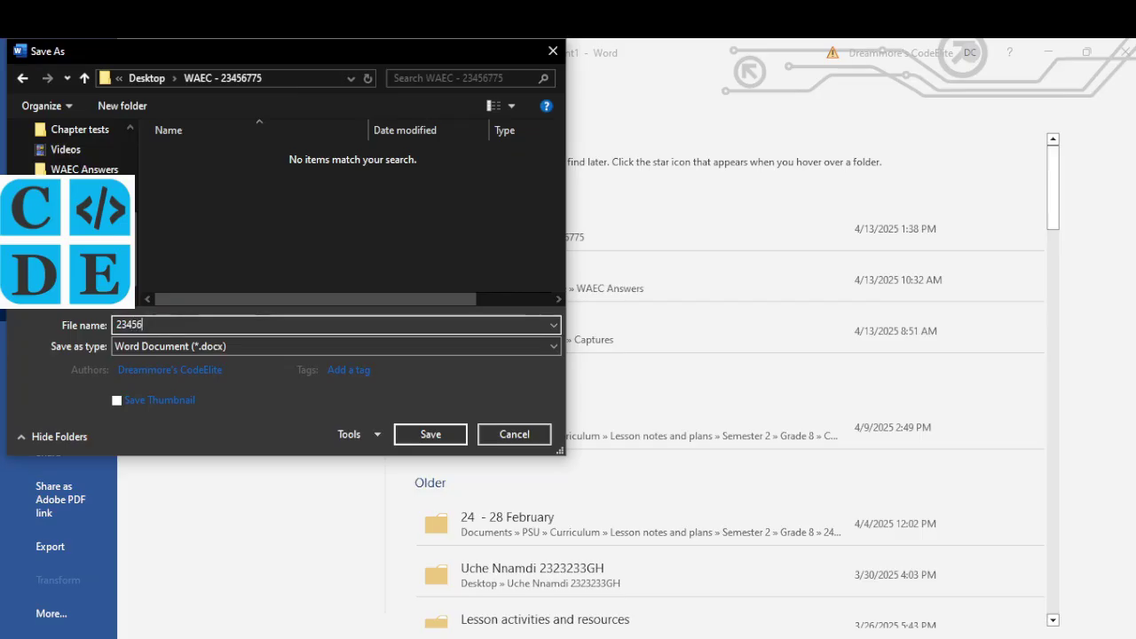
{"action": "type", "text": "7898"}
{"action": "left_click", "coordinate": [432, 350]}
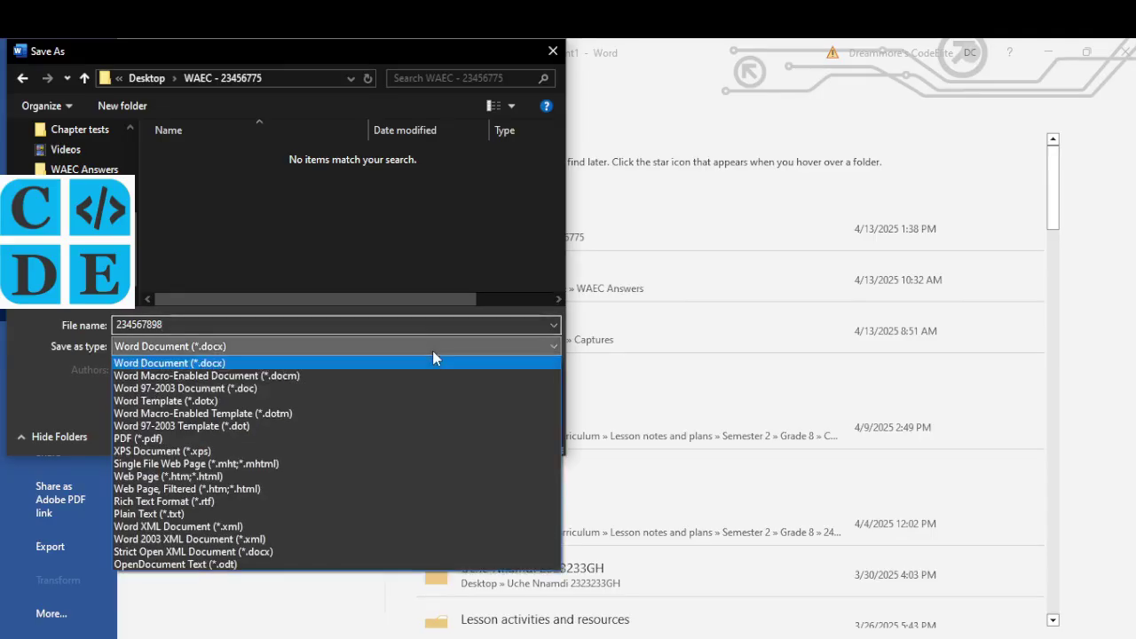
{"action": "left_click", "coordinate": [337, 389]}
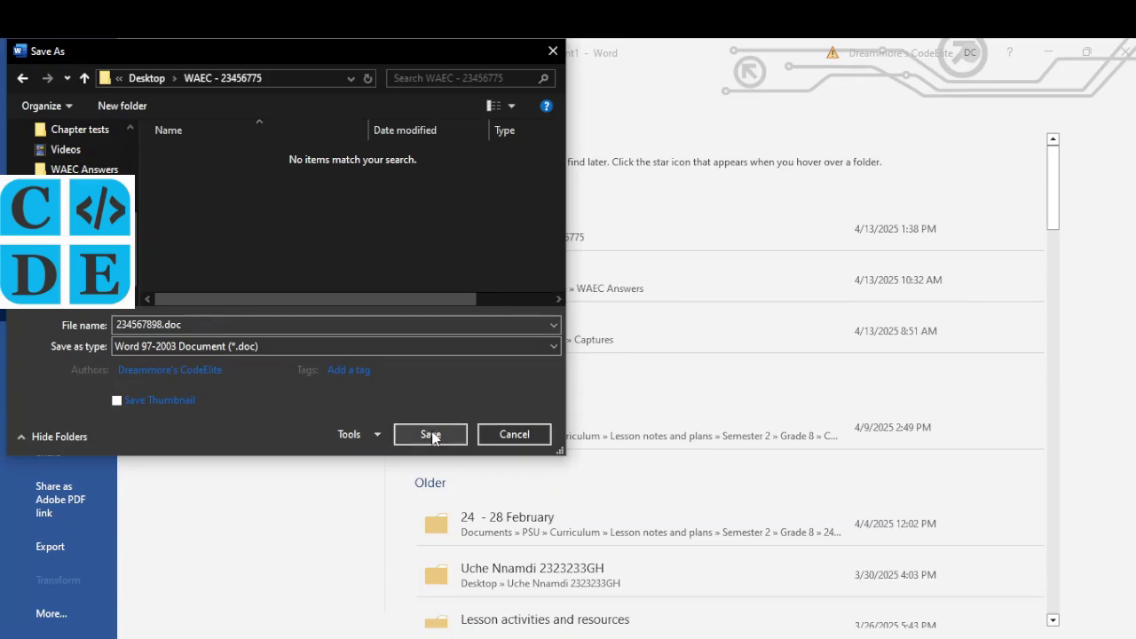
{"action": "left_click", "coordinate": [431, 435]}
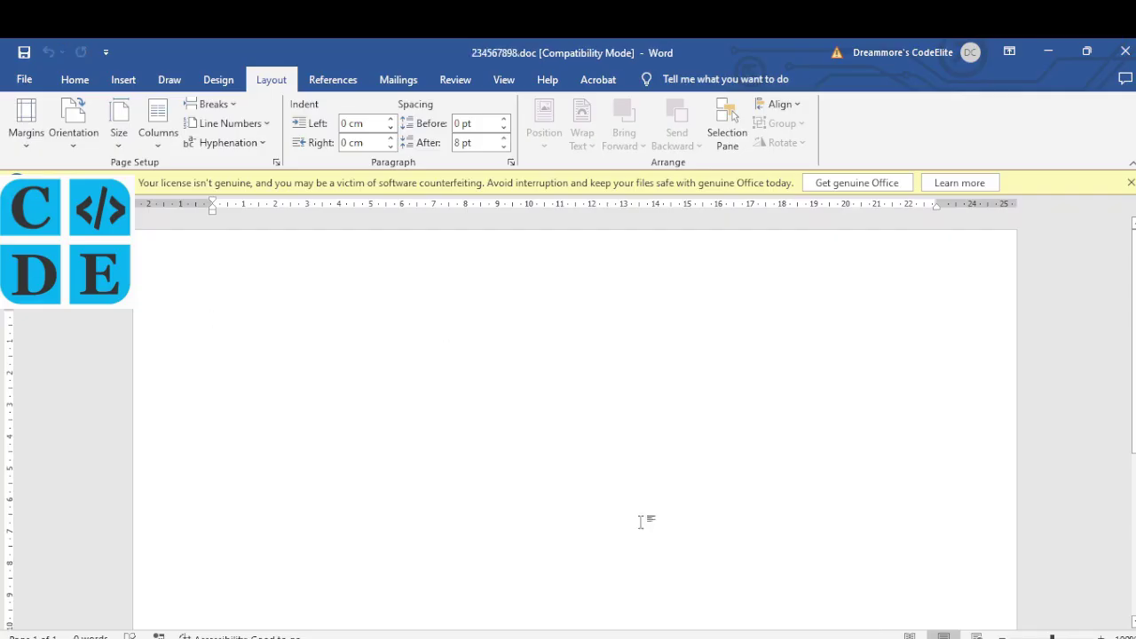
Step: Type CHARLES DALE MEMORIAL INTERNATIONAL SCHOOL in capitals on the first line
{"action": "key", "text": "alt+Tab"}
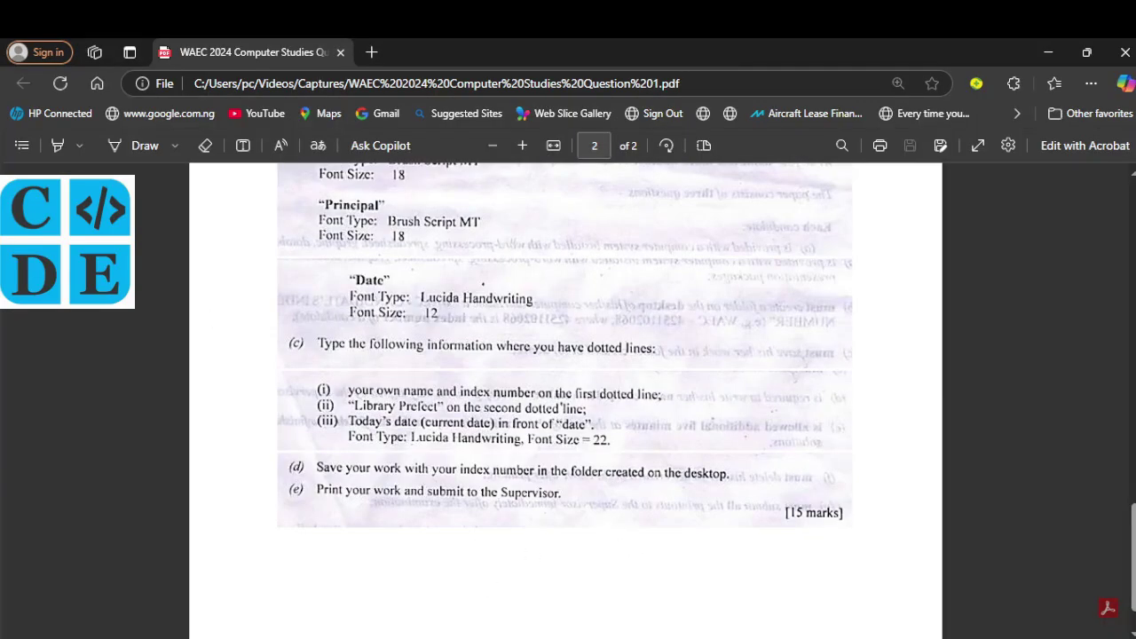
{"action": "scroll", "coordinate": [463, 378], "scroll_direction": "up", "scroll_amount": 3}
{"action": "scroll", "coordinate": [465, 380], "scroll_direction": "up", "scroll_amount": 3}
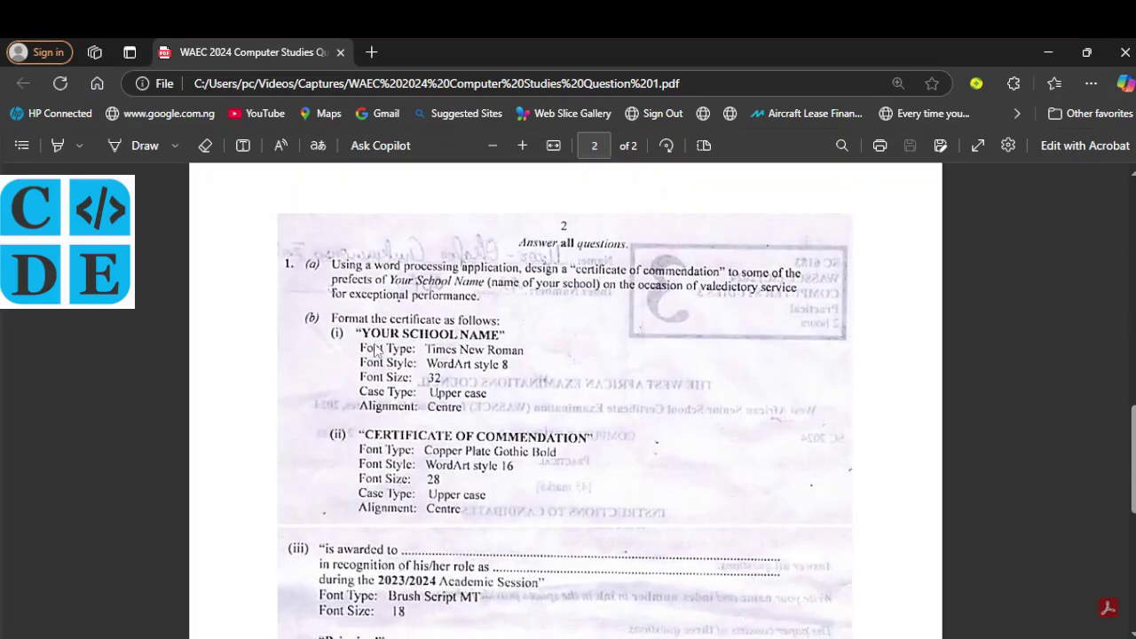
{"action": "key", "text": "alt+Tab"}
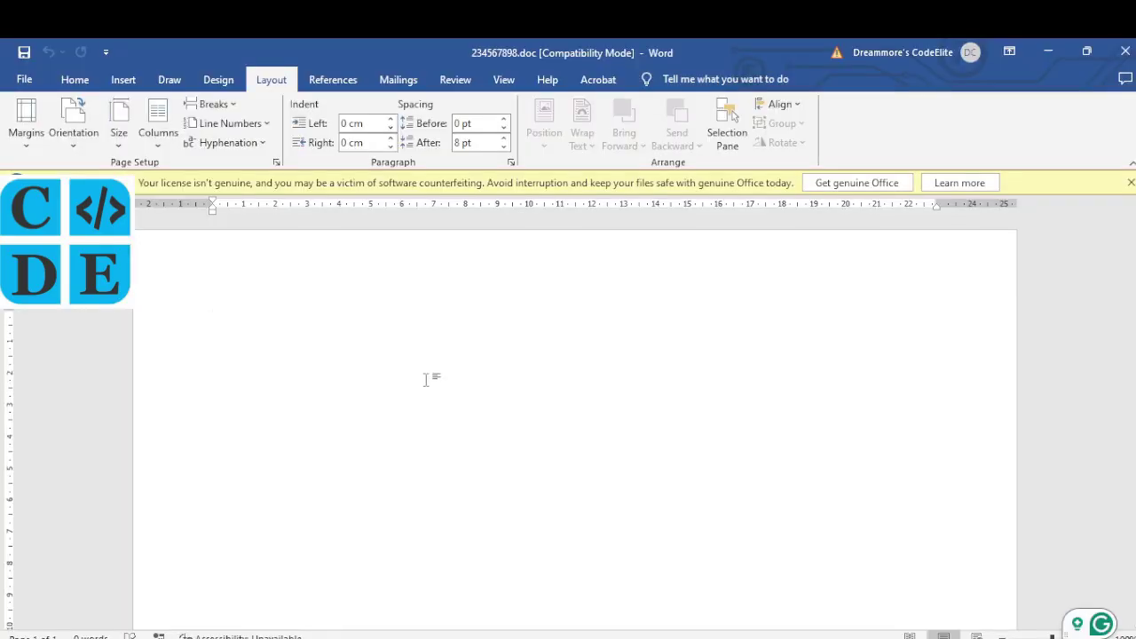
{"action": "type", "text": "CHARLES"}
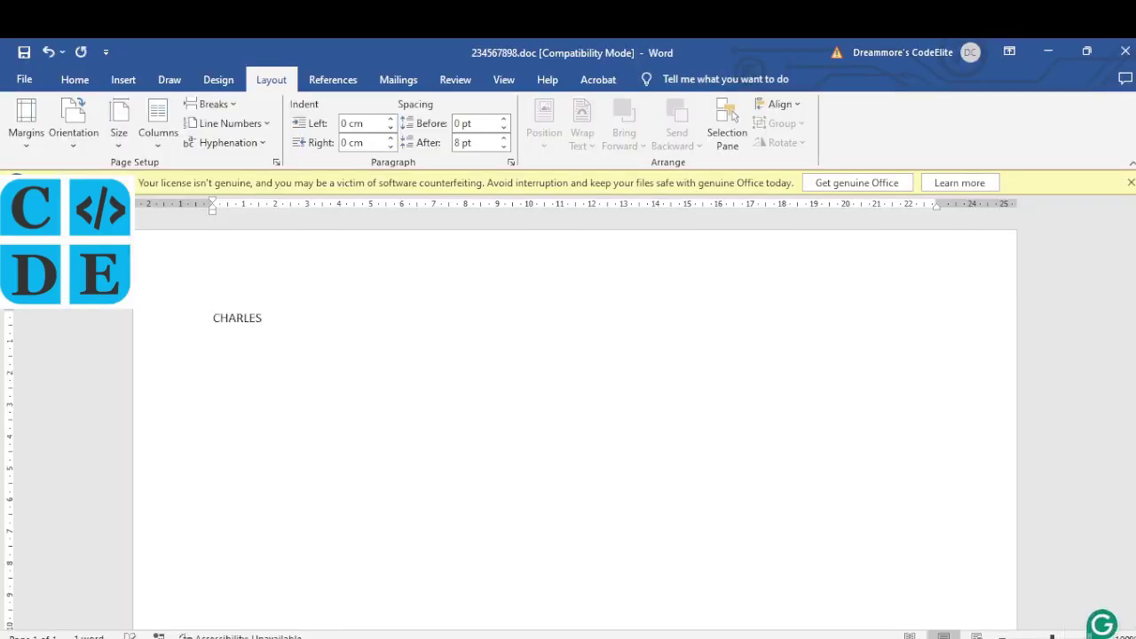
{"action": "type", "text": " DALE MEMORIAL INTERNATIONAL SCHOOL"}
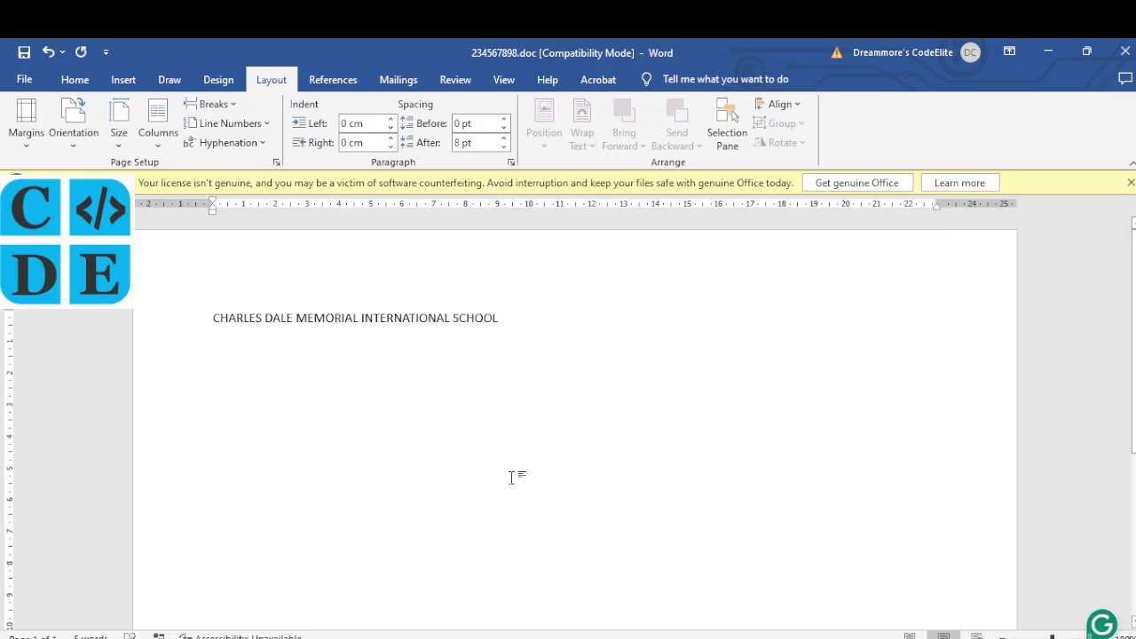
{"action": "mouse_move", "coordinate": [467, 635]}
{"action": "left_click", "coordinate": [467, 590]}
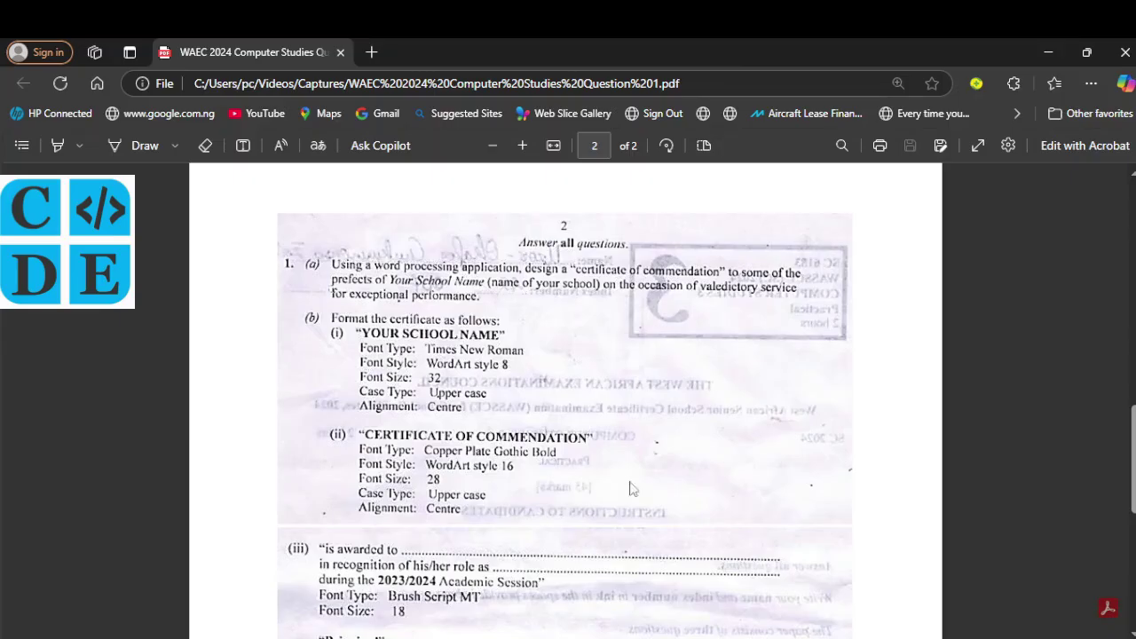
Step: Select the school name line and apply the Times New Roman font
{"action": "key", "text": "alt+Tab"}
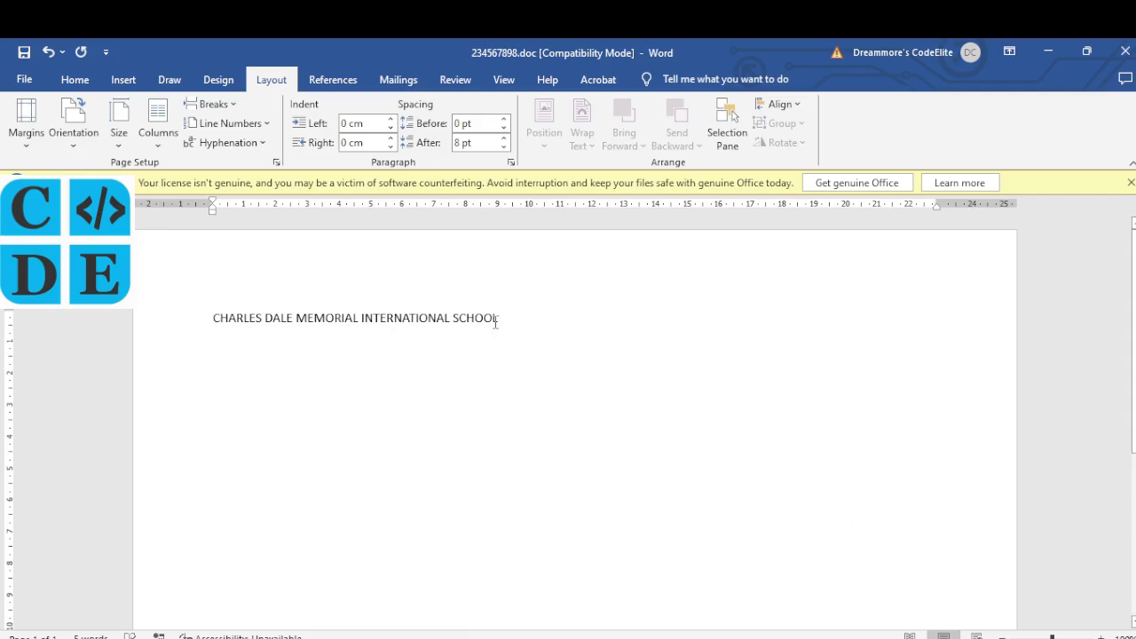
{"action": "left_click_drag", "start_coordinate": [501, 319], "coordinate": [228, 308]}
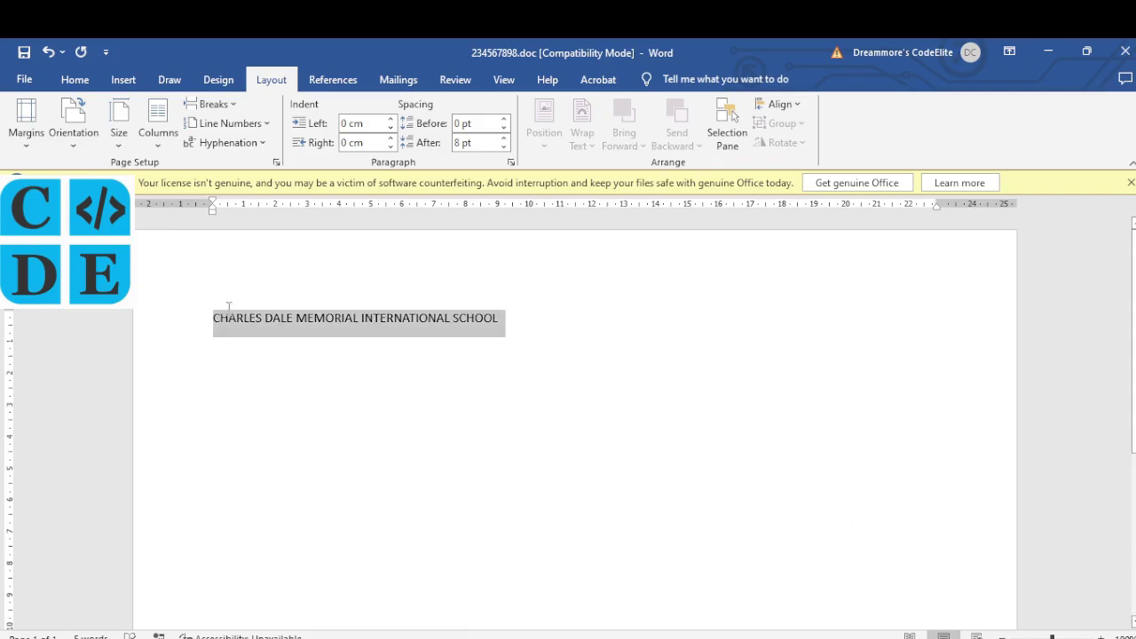
{"action": "left_click", "coordinate": [76, 79]}
{"action": "left_click", "coordinate": [231, 112]}
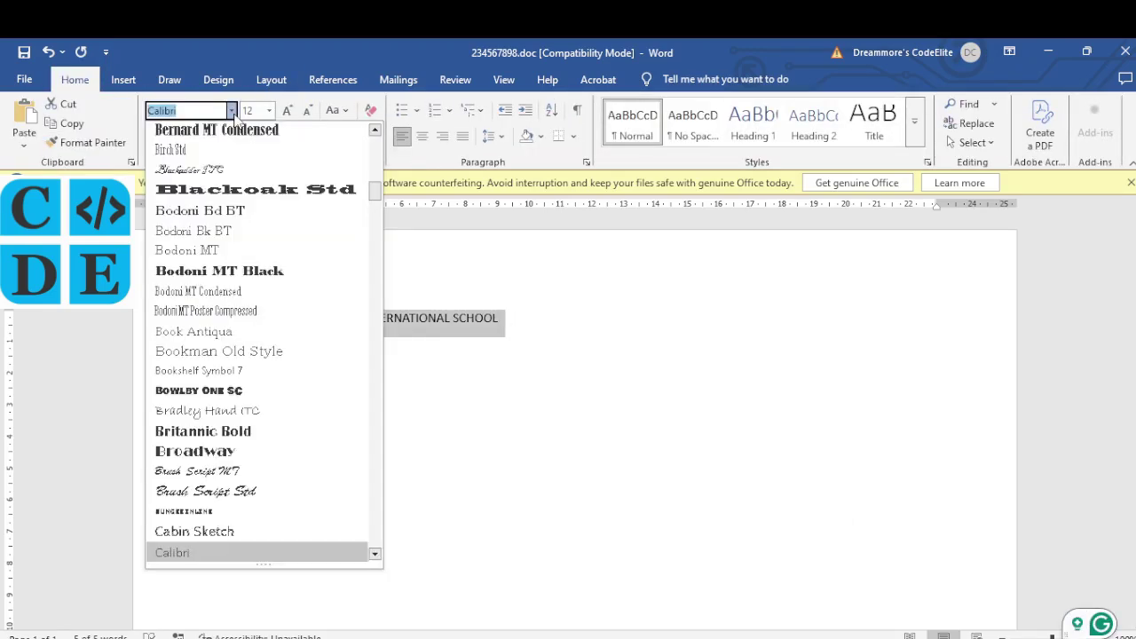
{"action": "type", "text": "Times New Roma"}
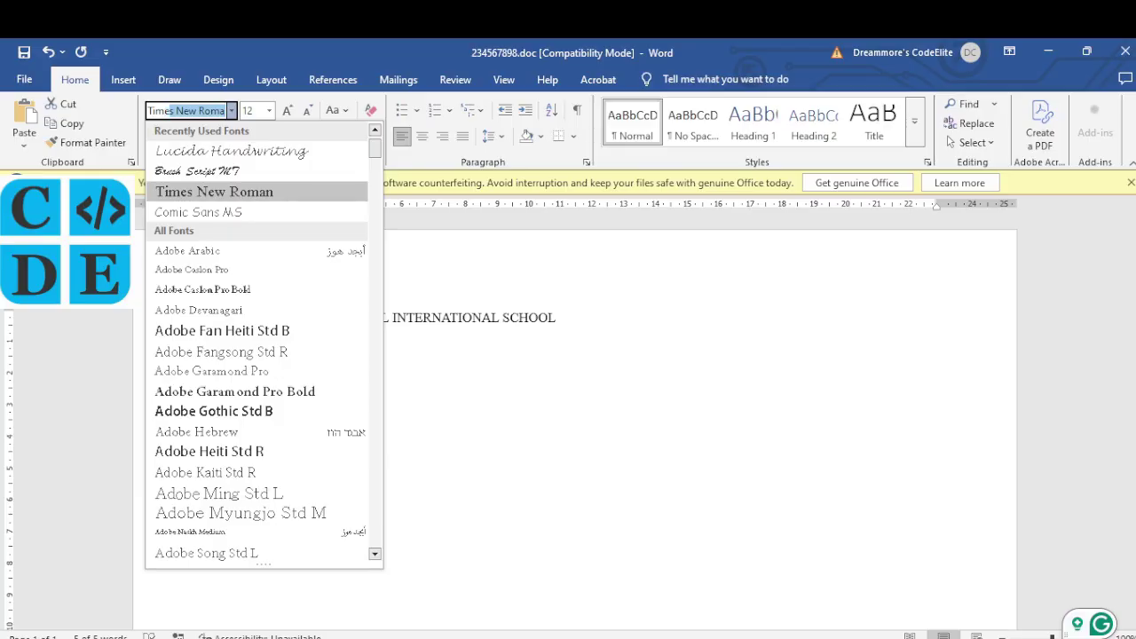
{"action": "key", "text": "Return"}
{"action": "key", "text": "alt+Tab"}
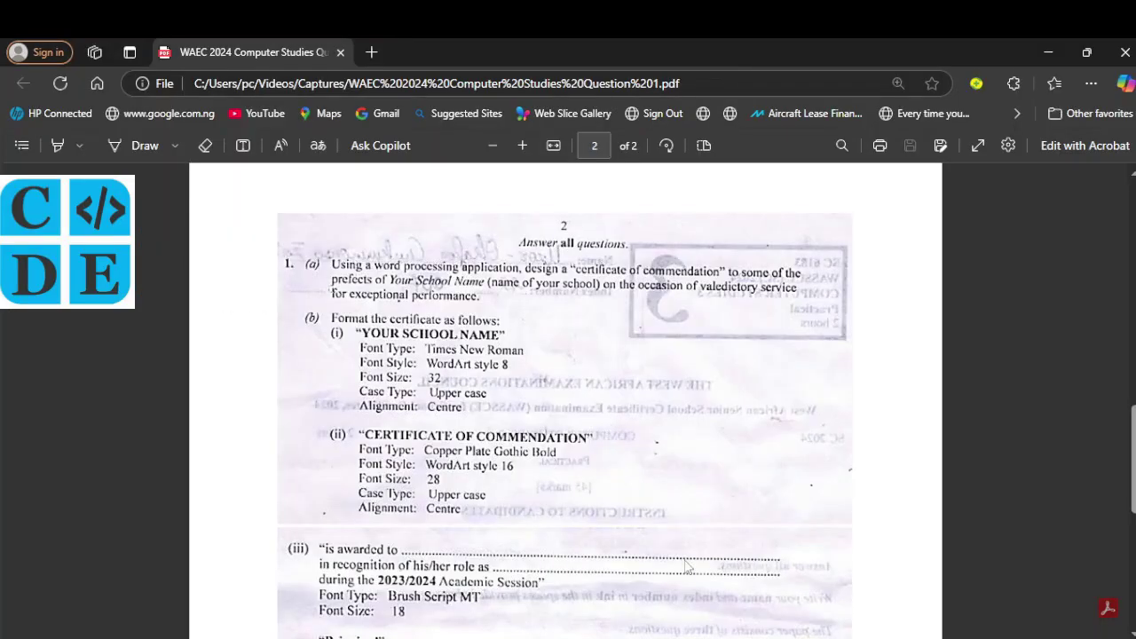
{"action": "key", "text": "alt+Tab"}
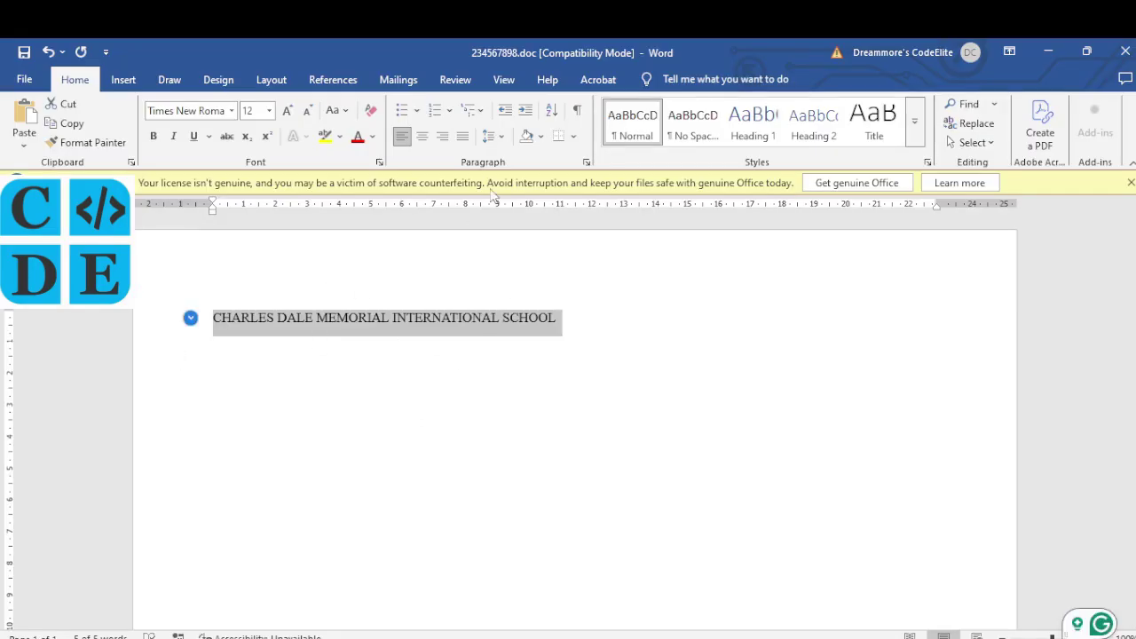
Step: Convert the selected school name to WordArt style 8
{"action": "left_click", "coordinate": [123, 80]}
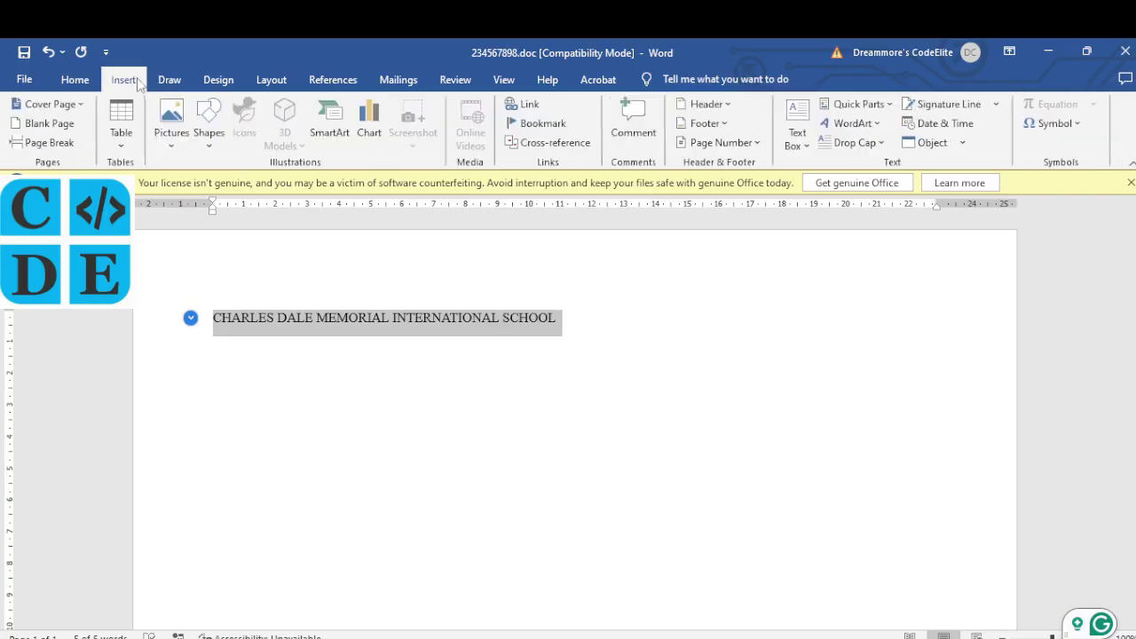
{"action": "left_click", "coordinate": [876, 123]}
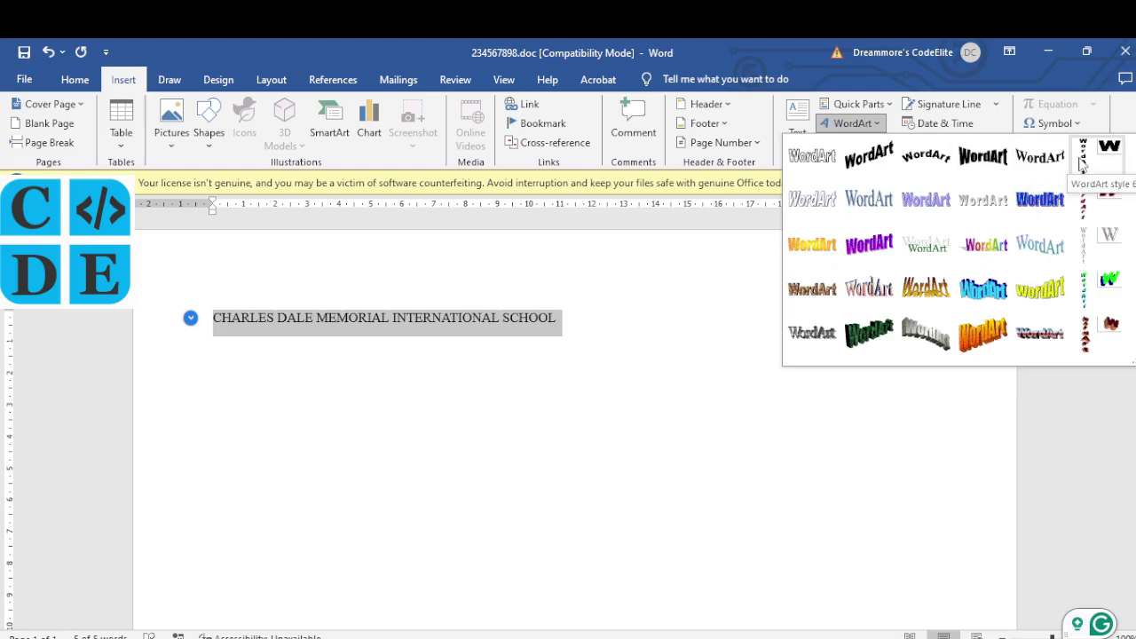
{"action": "left_click", "coordinate": [877, 204]}
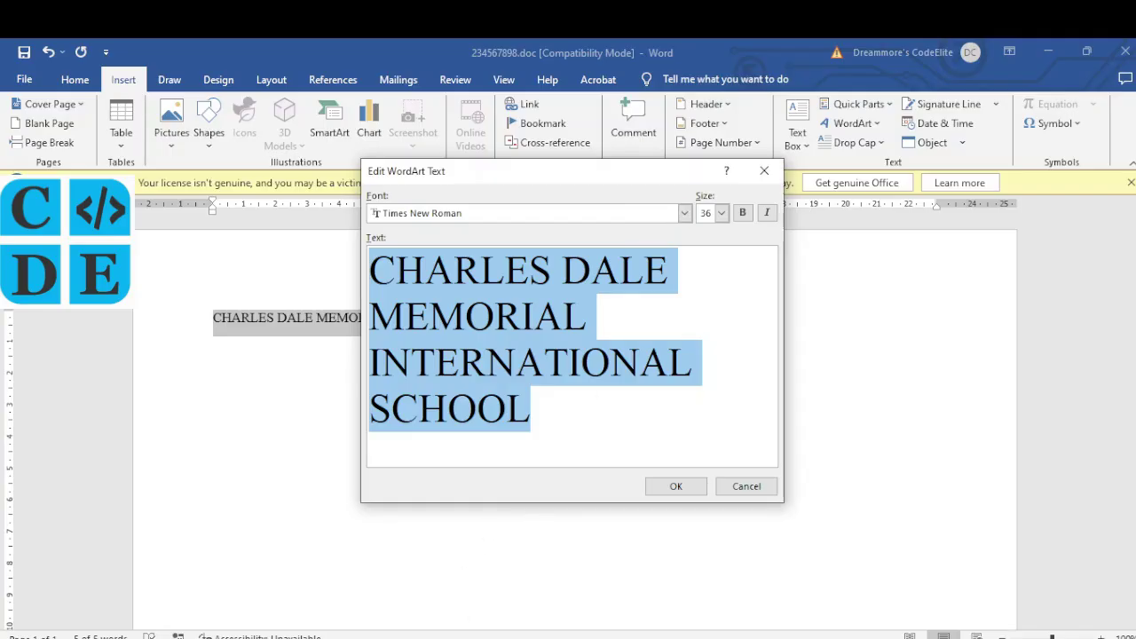
Step: Set the WordArt text size to 32, confirm, and deselect the title
{"action": "key", "text": "alt+Tab"}
{"action": "key", "text": "alt+Tab"}
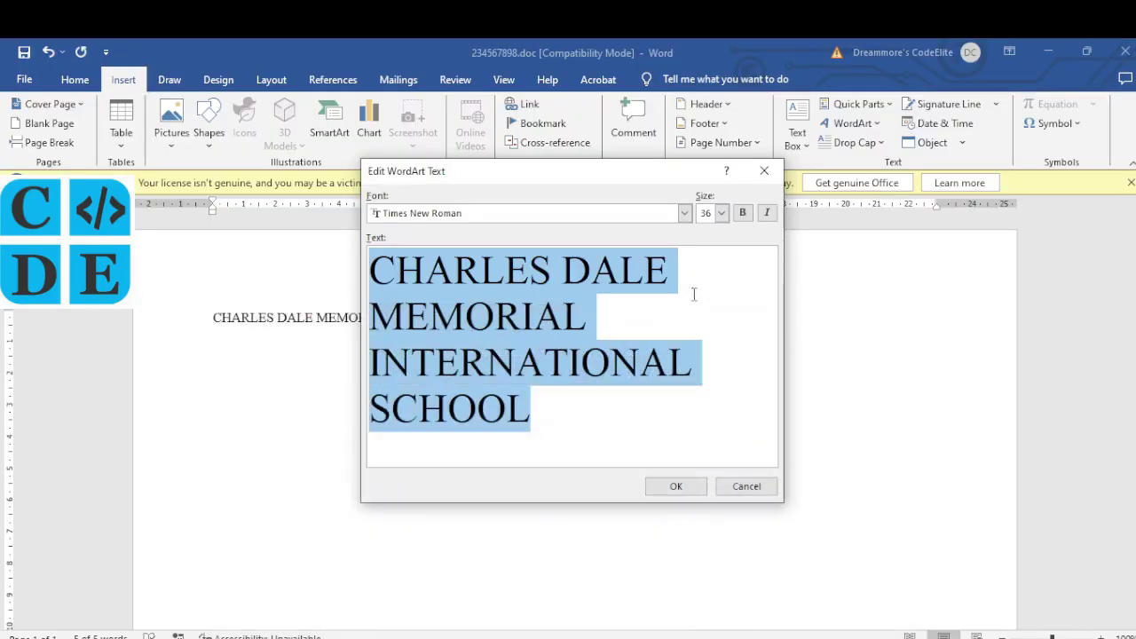
{"action": "left_click", "coordinate": [723, 213]}
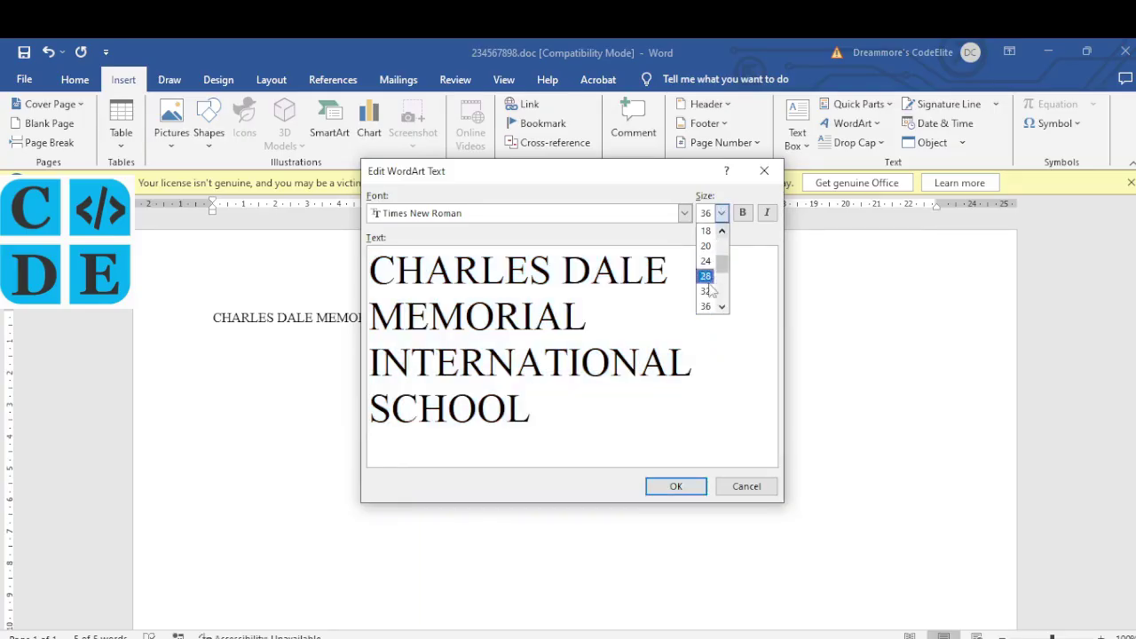
{"action": "left_click", "coordinate": [705, 291]}
{"action": "key", "text": "alt+Tab"}
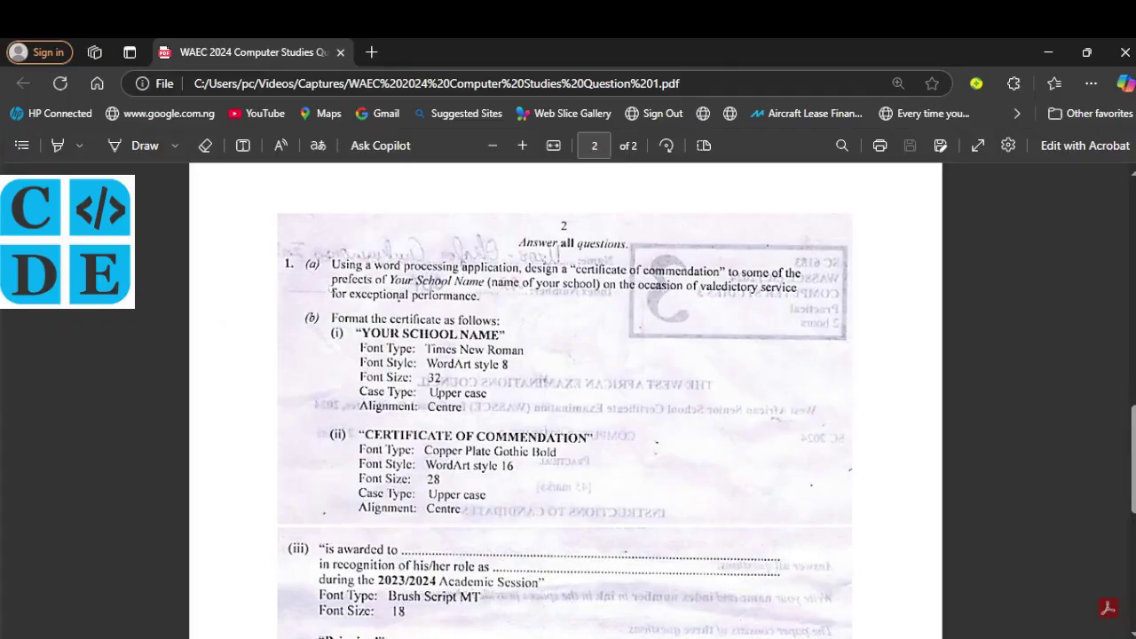
{"action": "key", "text": "alt+Tab"}
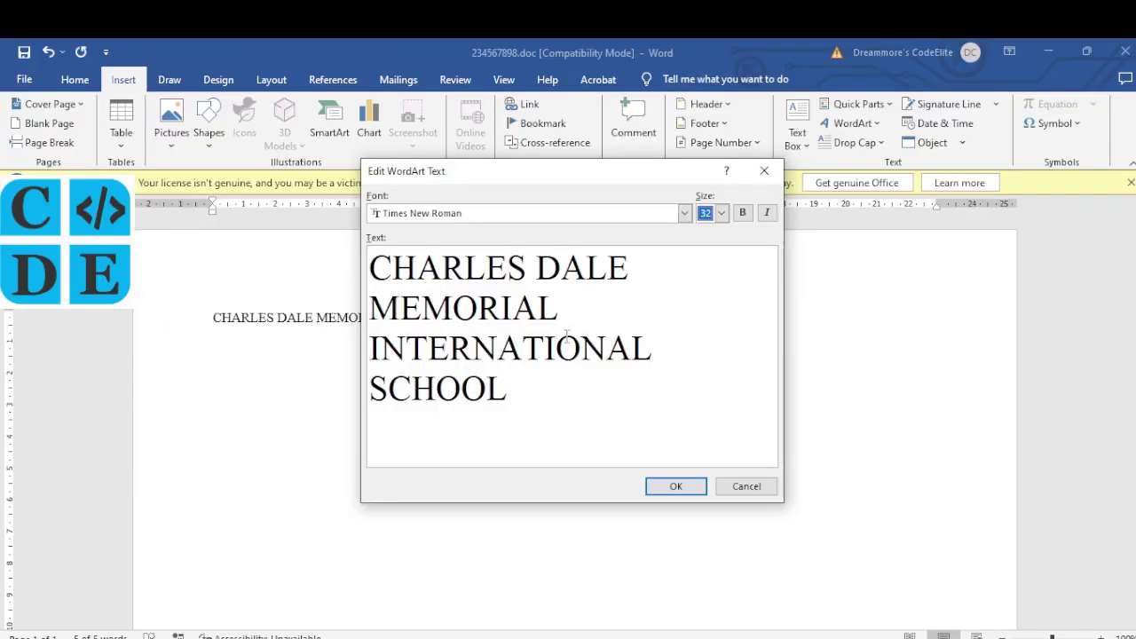
{"action": "left_click", "coordinate": [683, 487]}
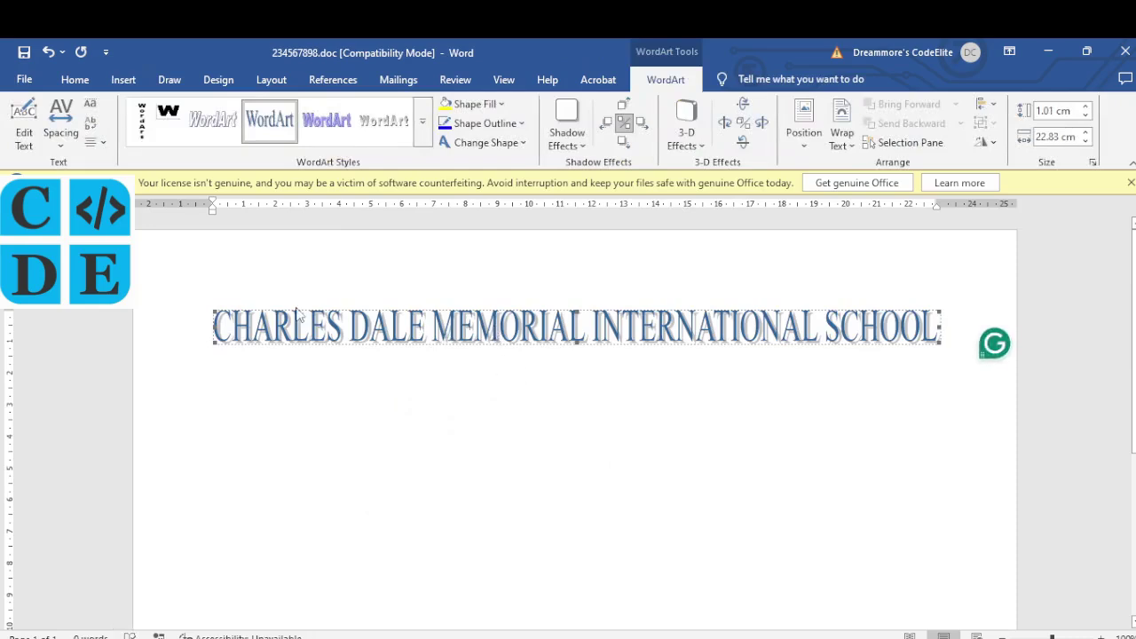
{"action": "left_click", "coordinate": [74, 79]}
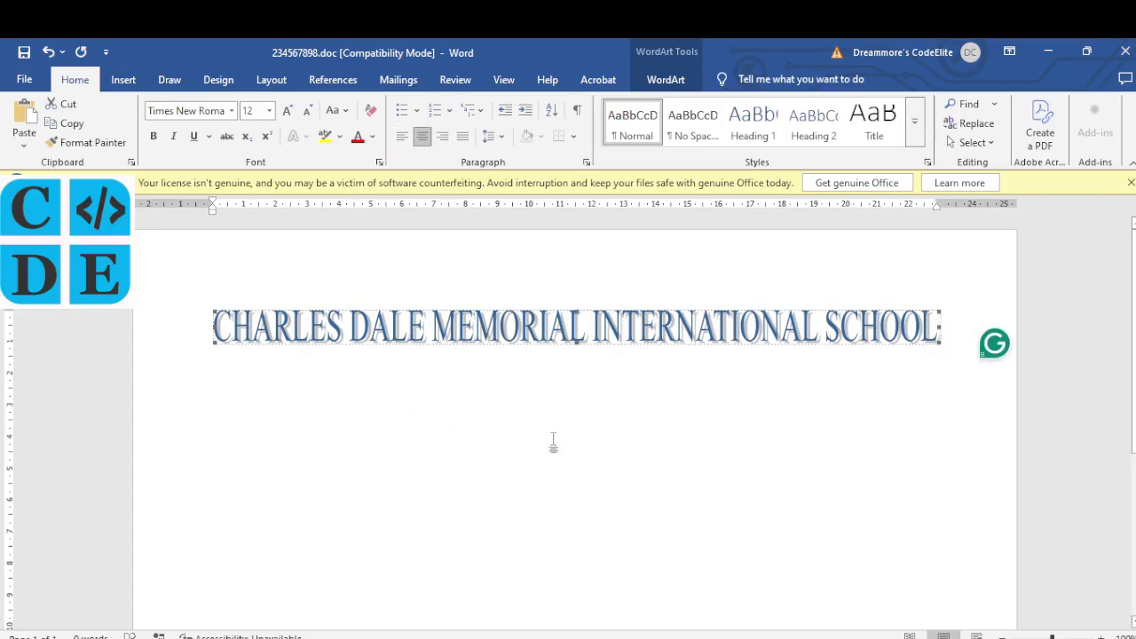
{"action": "left_click", "coordinate": [961, 345]}
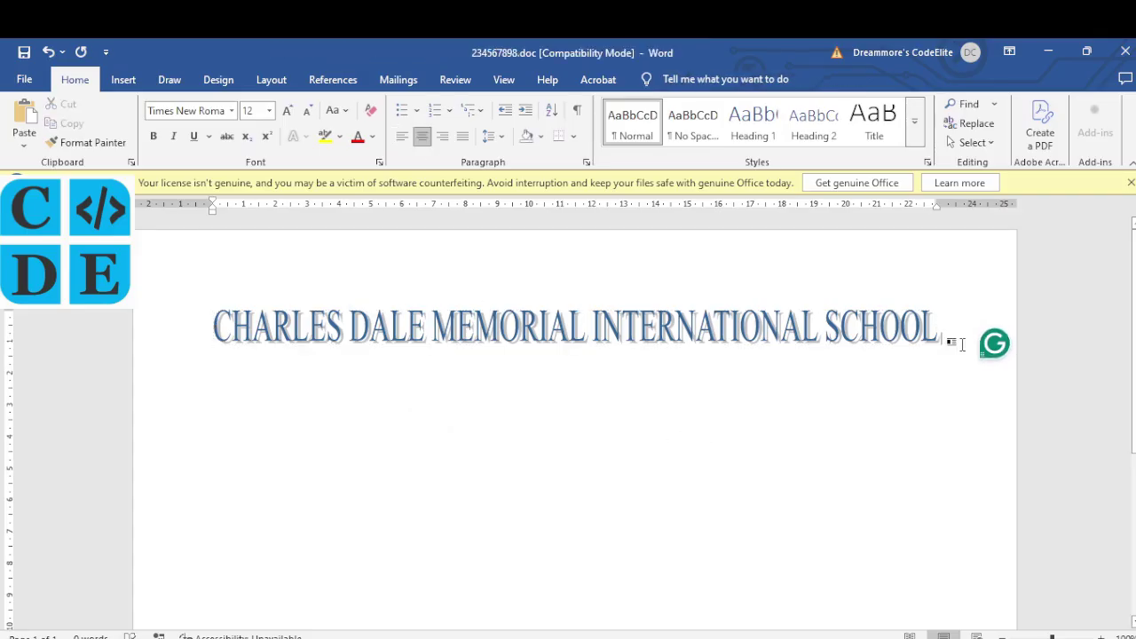
Step: Type CERTIFICATE OF COMMENDATION below the title and apply Copperplate Gothic Bold
{"action": "left_click", "coordinate": [576, 390]}
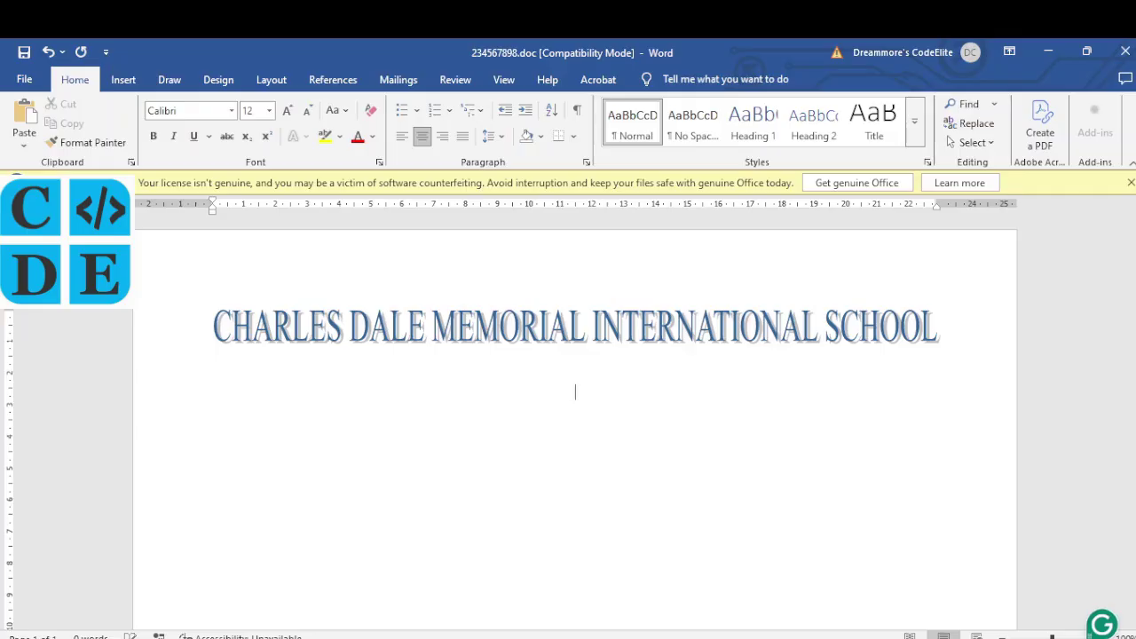
{"action": "key", "text": "alt+Tab"}
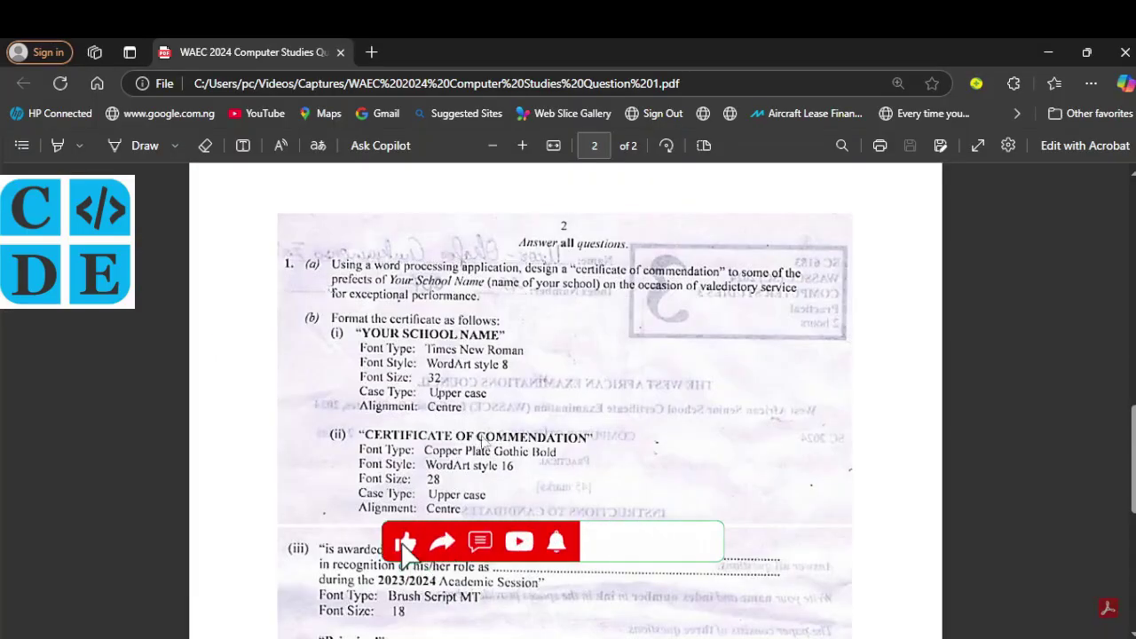
{"action": "key", "text": "alt+Tab"}
{"action": "type", "text": "CER"}
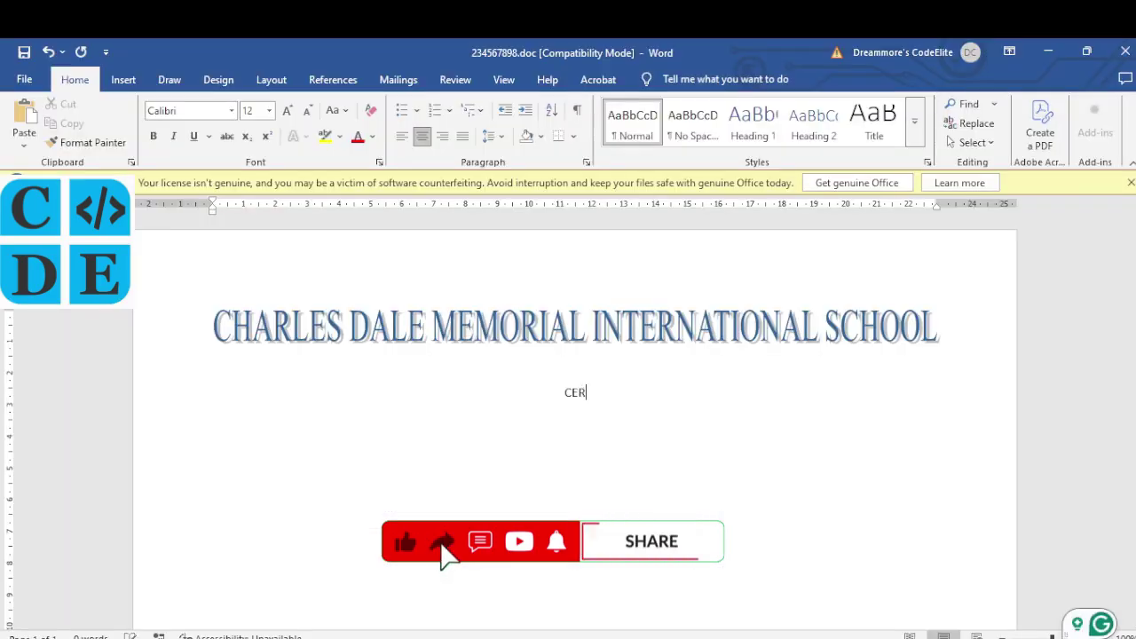
{"action": "type", "text": "TIFICATE "}
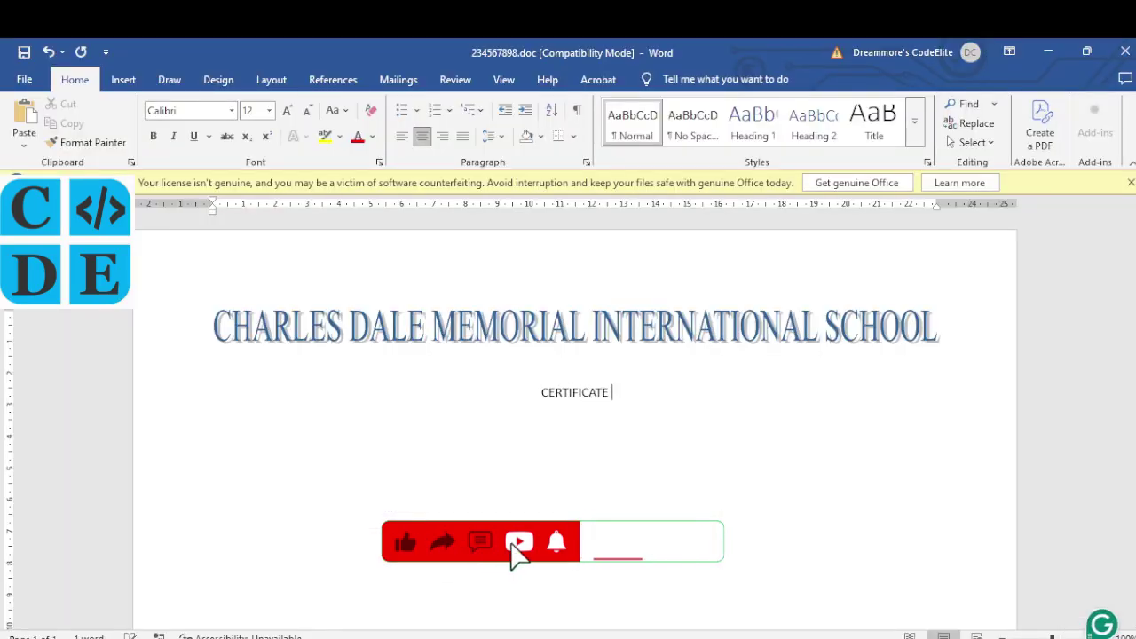
{"action": "type", "text": "OF COMMENDATION"}
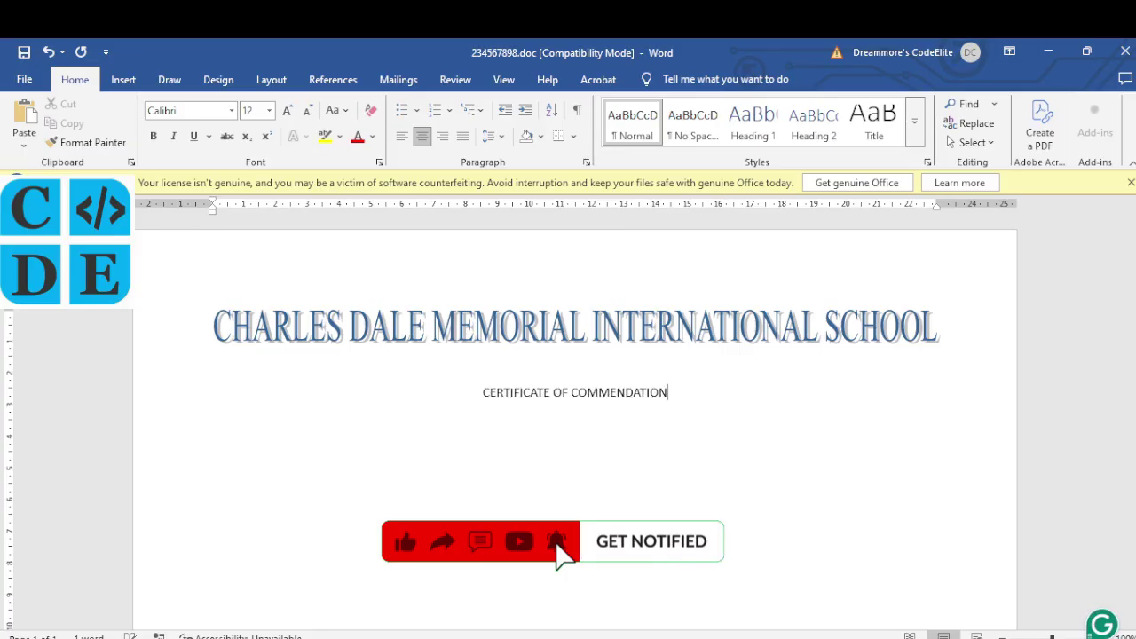
{"action": "key", "text": "alt+Tab"}
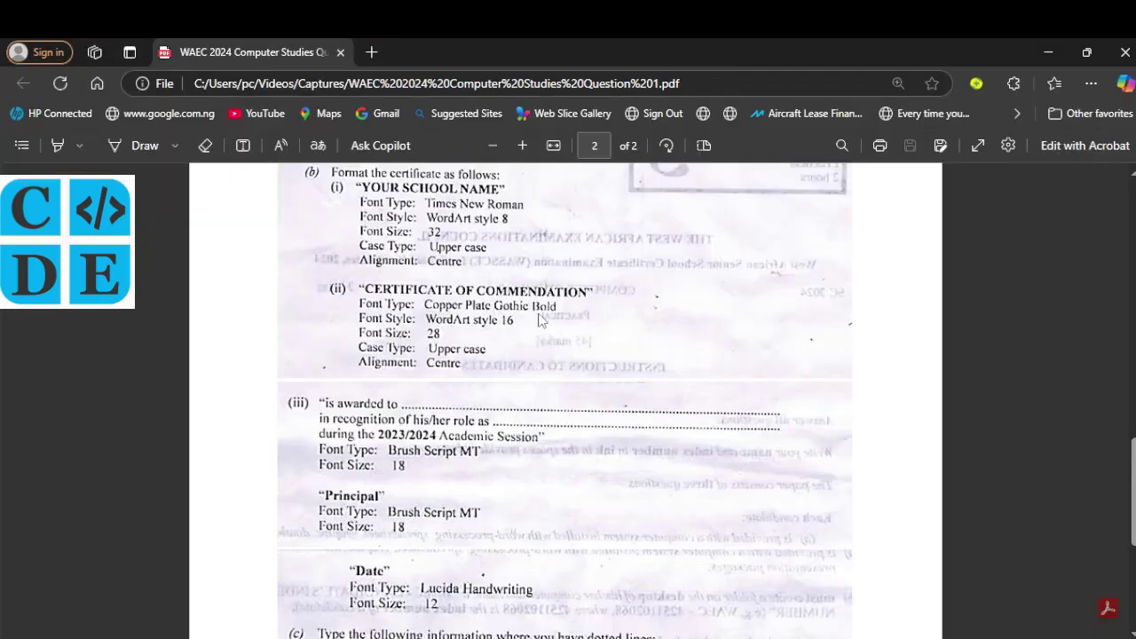
{"action": "key", "text": "alt+Tab"}
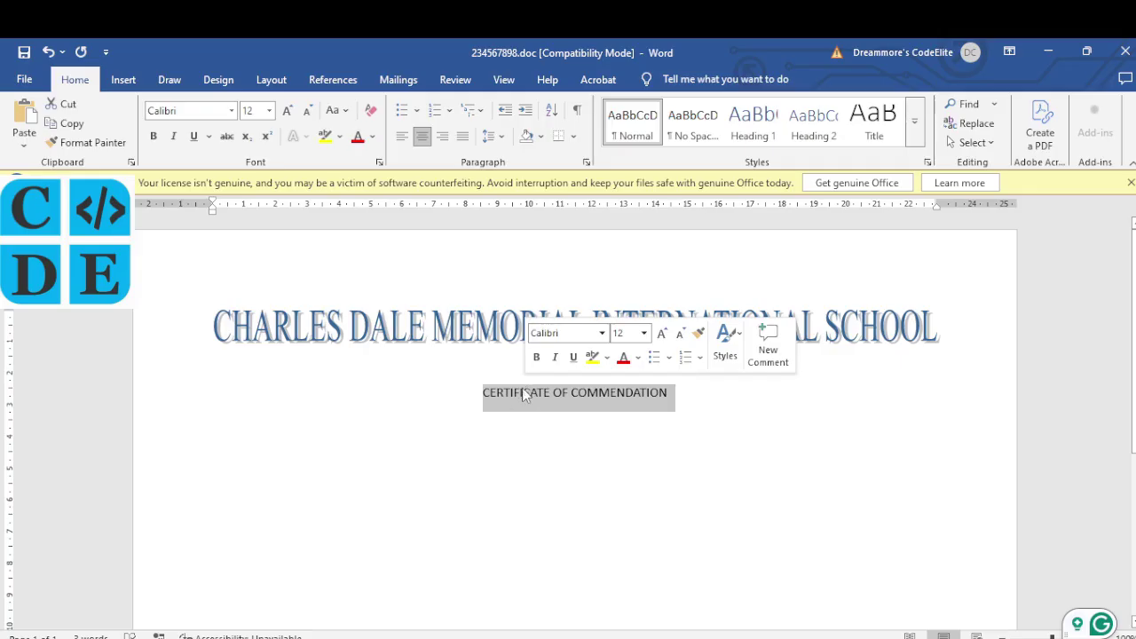
{"action": "left_click", "coordinate": [232, 111]}
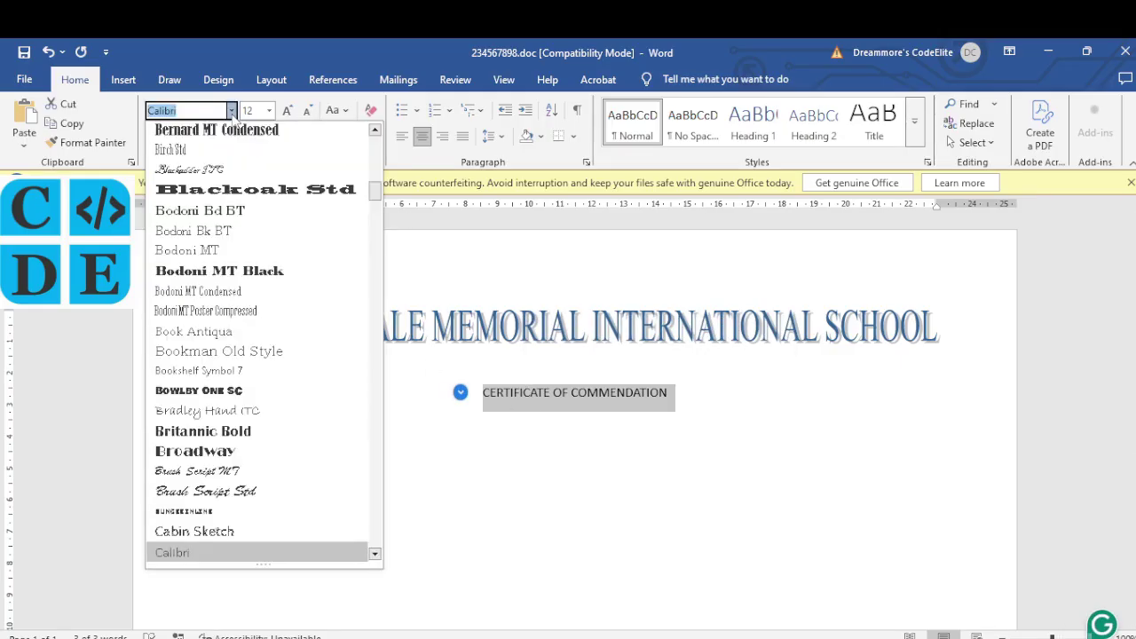
{"action": "type", "text": "Copperplate Goth"}
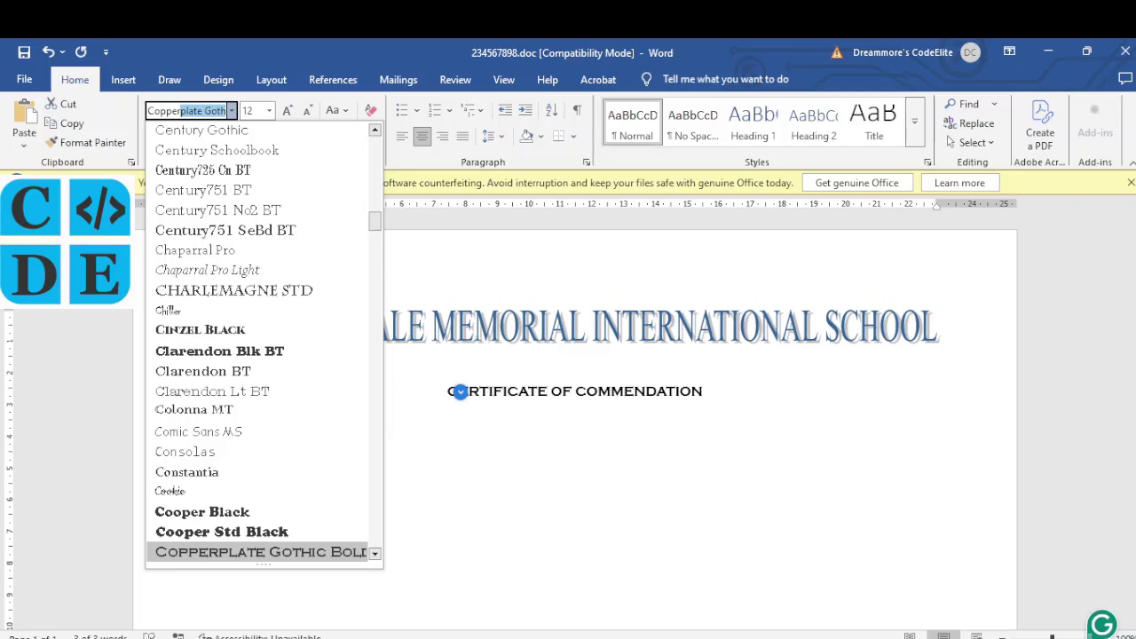
{"action": "key", "text": "Return"}
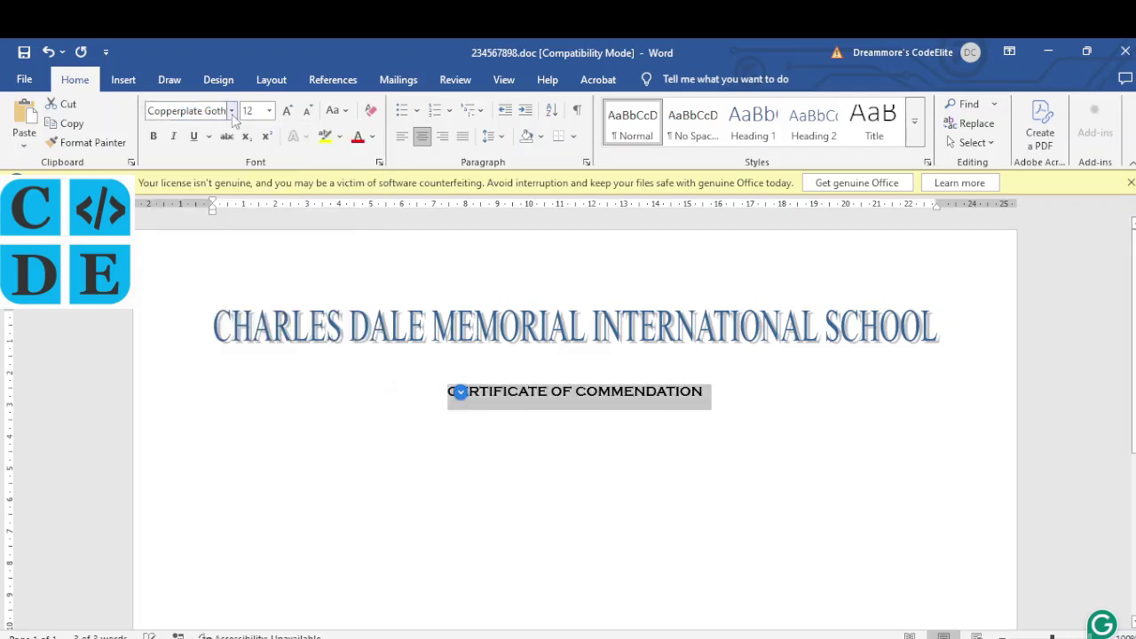
Step: Convert CERTIFICATE OF COMMENDATION to rainbow WordArt style 16 at size 28
{"action": "left_click", "coordinate": [123, 79]}
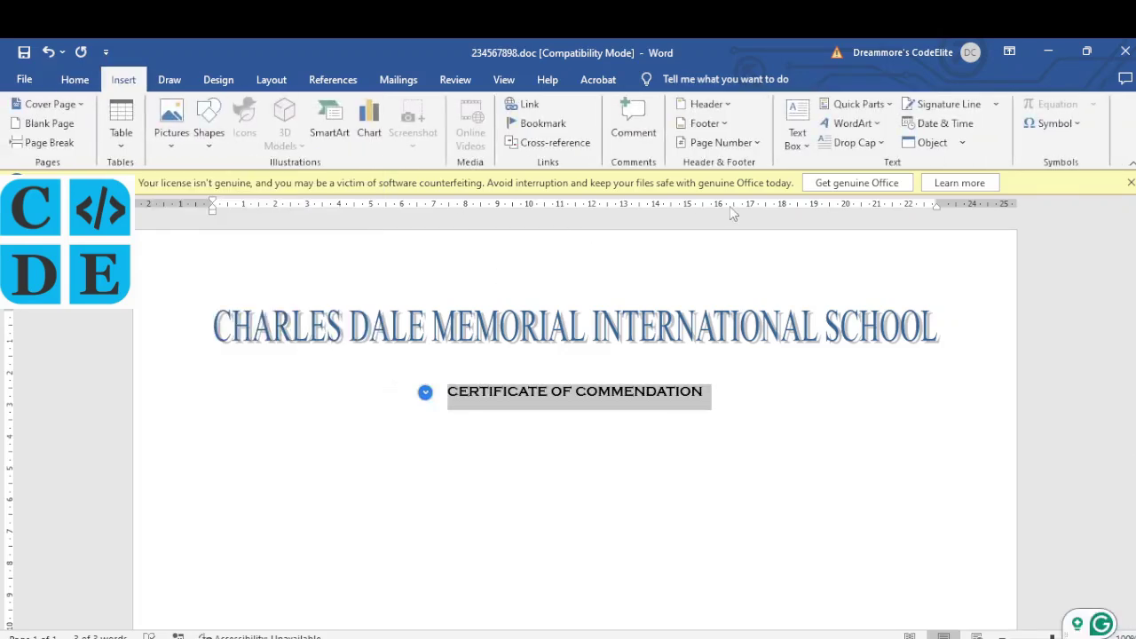
{"action": "left_click", "coordinate": [881, 123]}
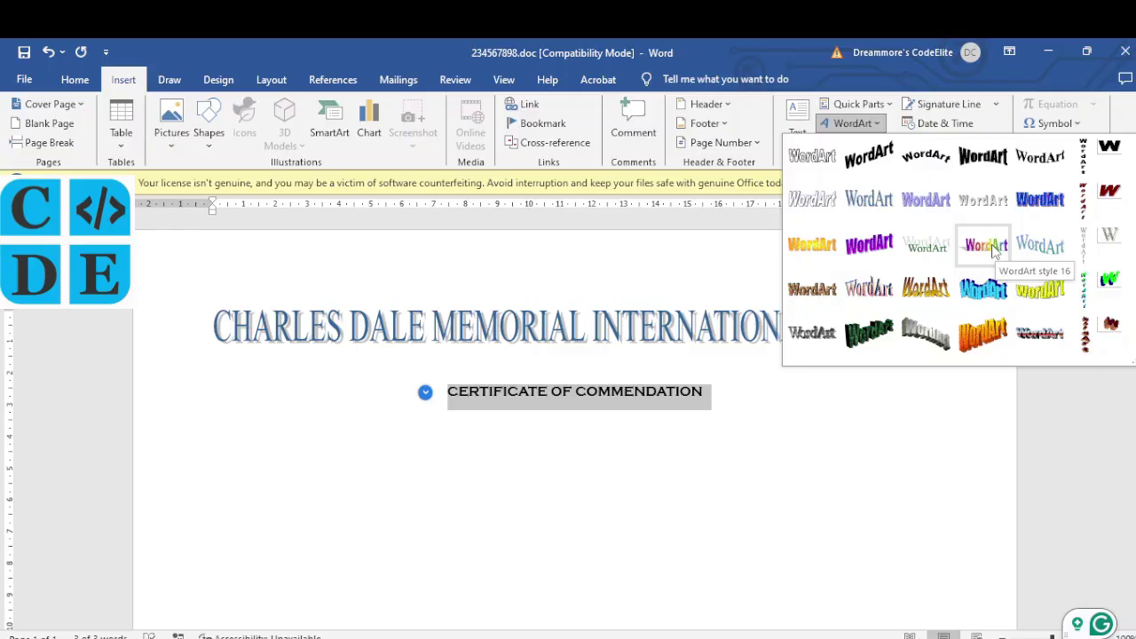
{"action": "left_click", "coordinate": [992, 251]}
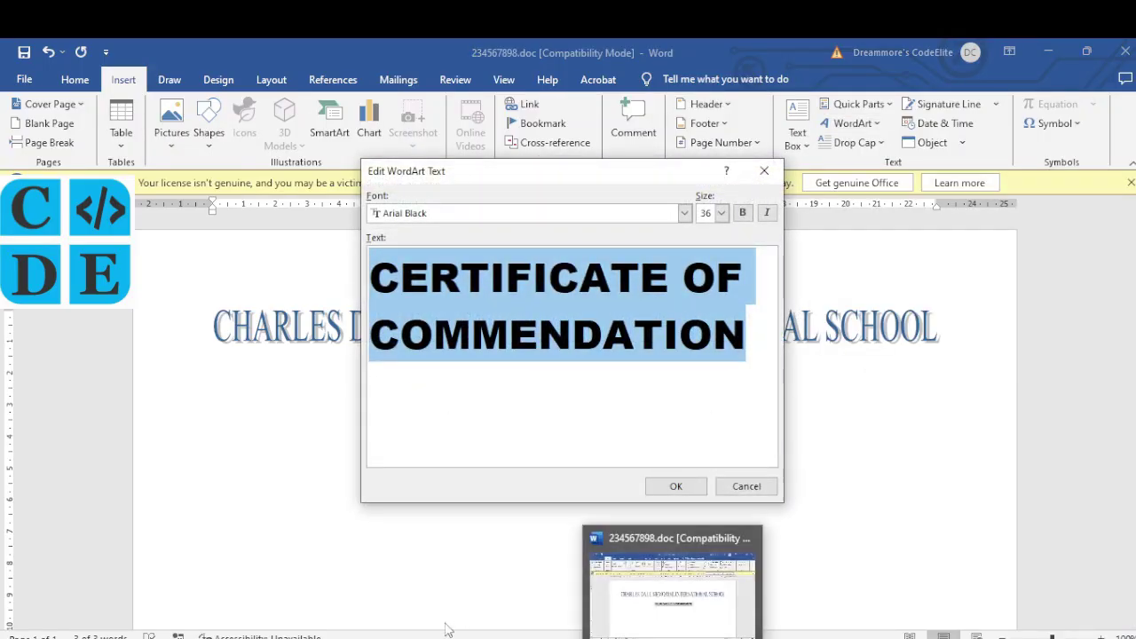
{"action": "key", "text": "alt+Tab"}
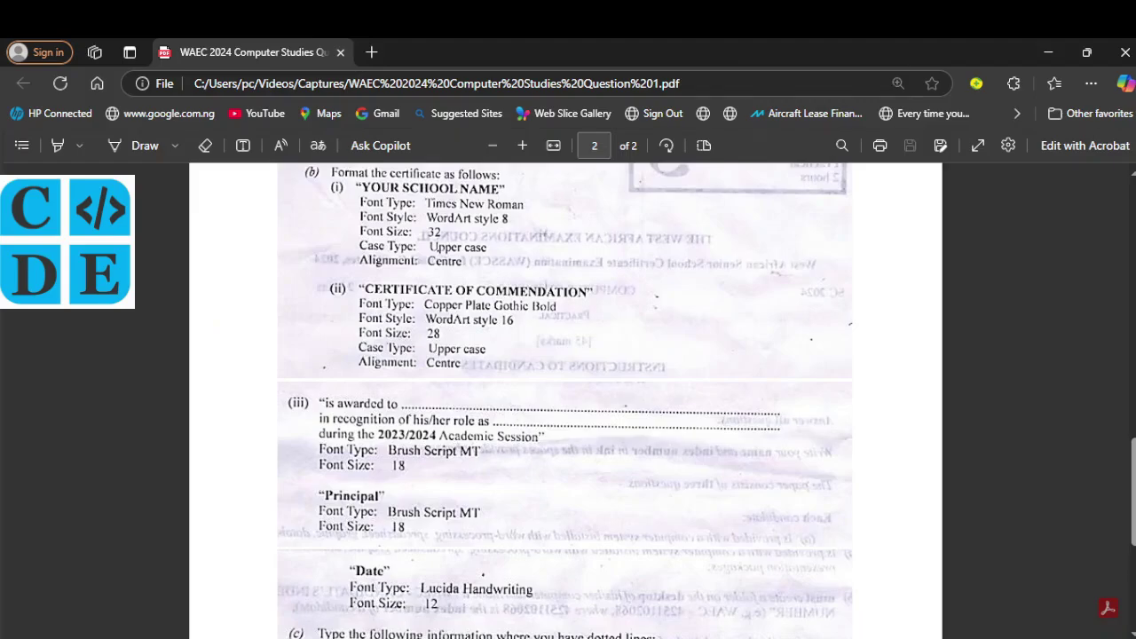
{"action": "key", "text": "alt+Tab"}
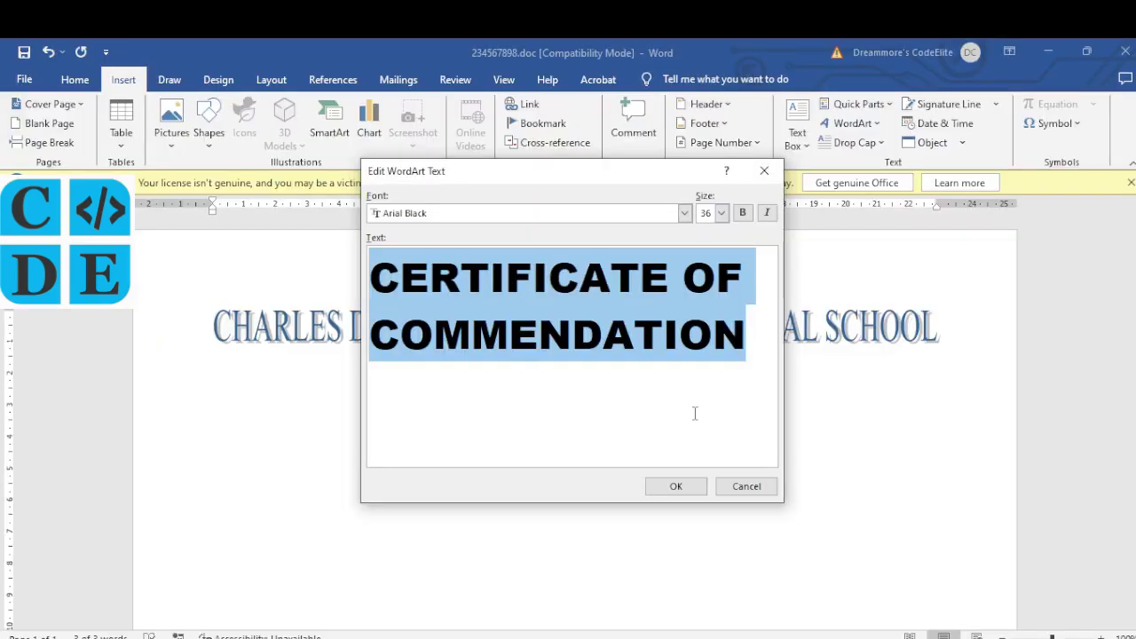
{"action": "left_click", "coordinate": [721, 213]}
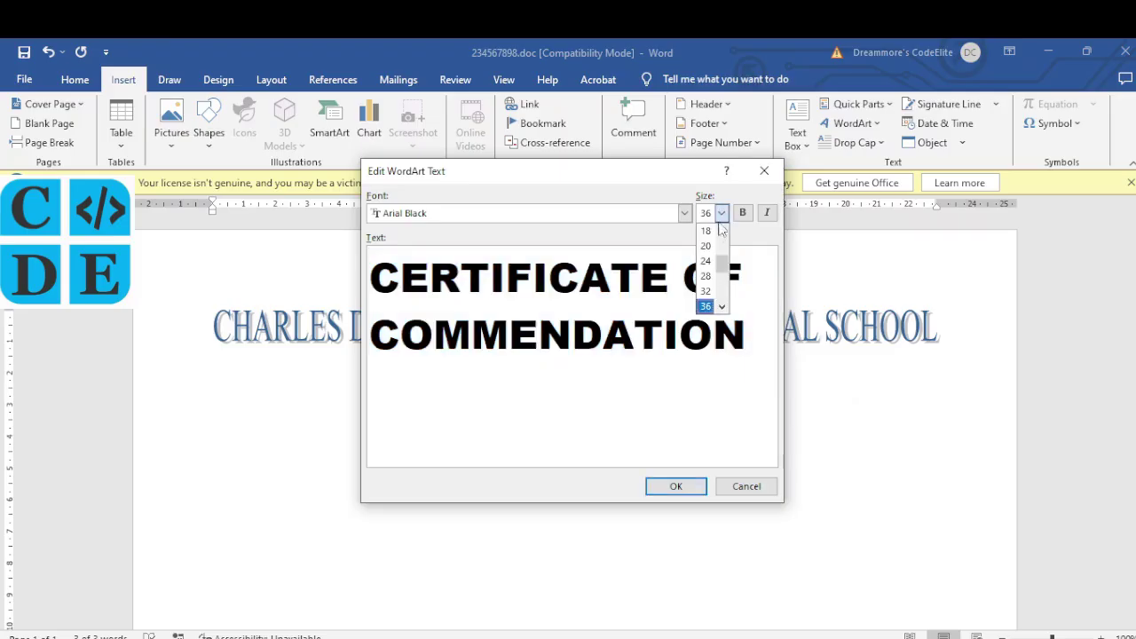
{"action": "left_click", "coordinate": [705, 276]}
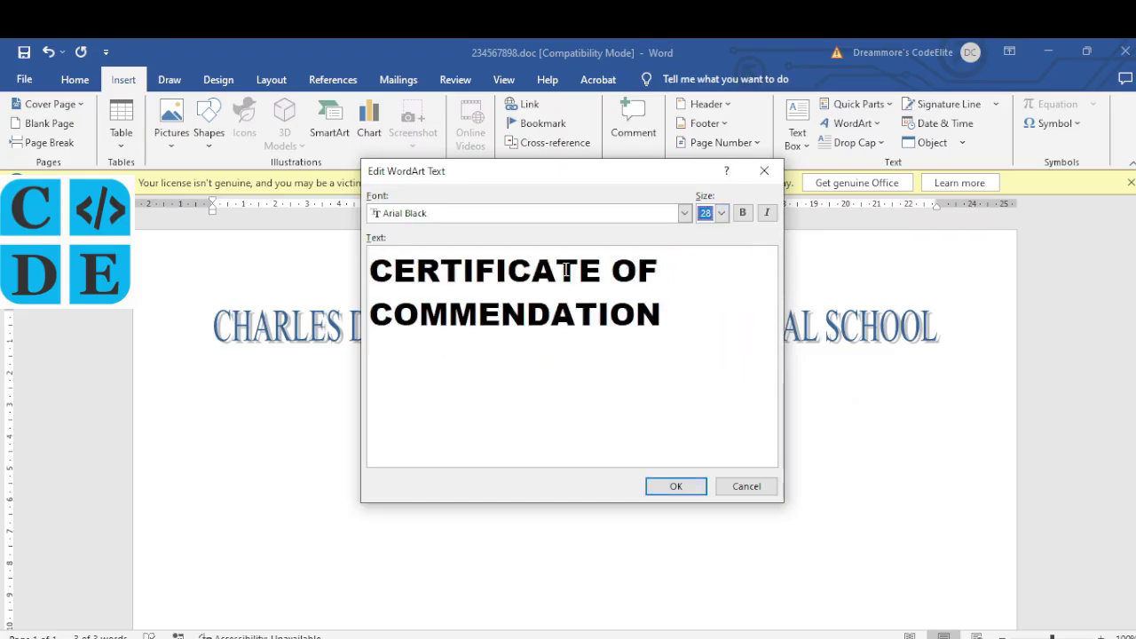
{"action": "left_click", "coordinate": [691, 487]}
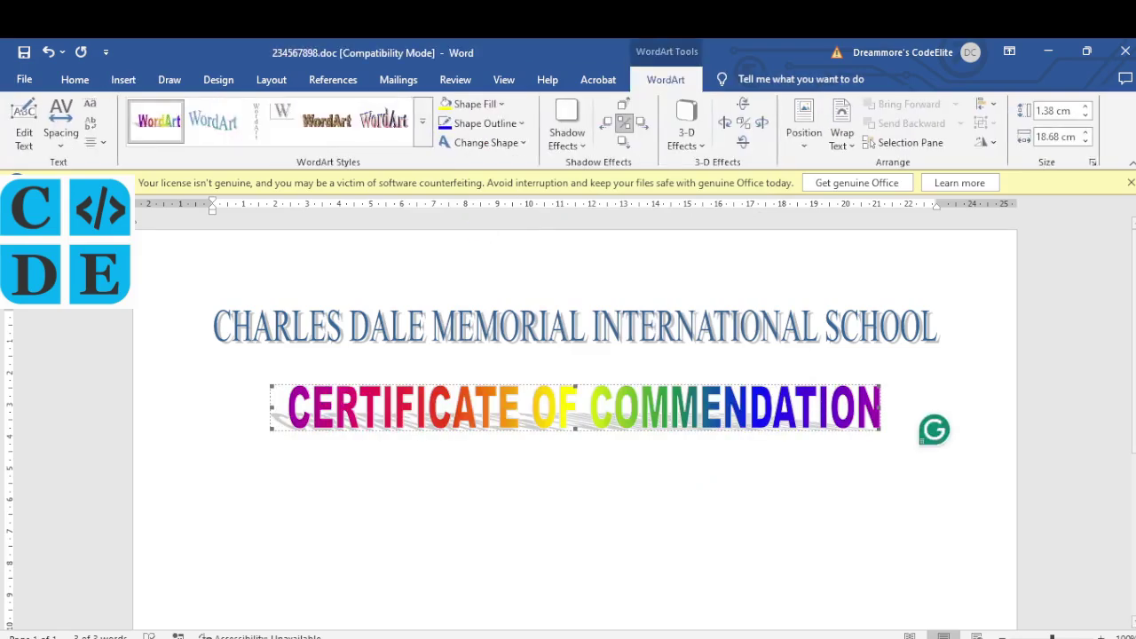
{"action": "left_click", "coordinate": [73, 80]}
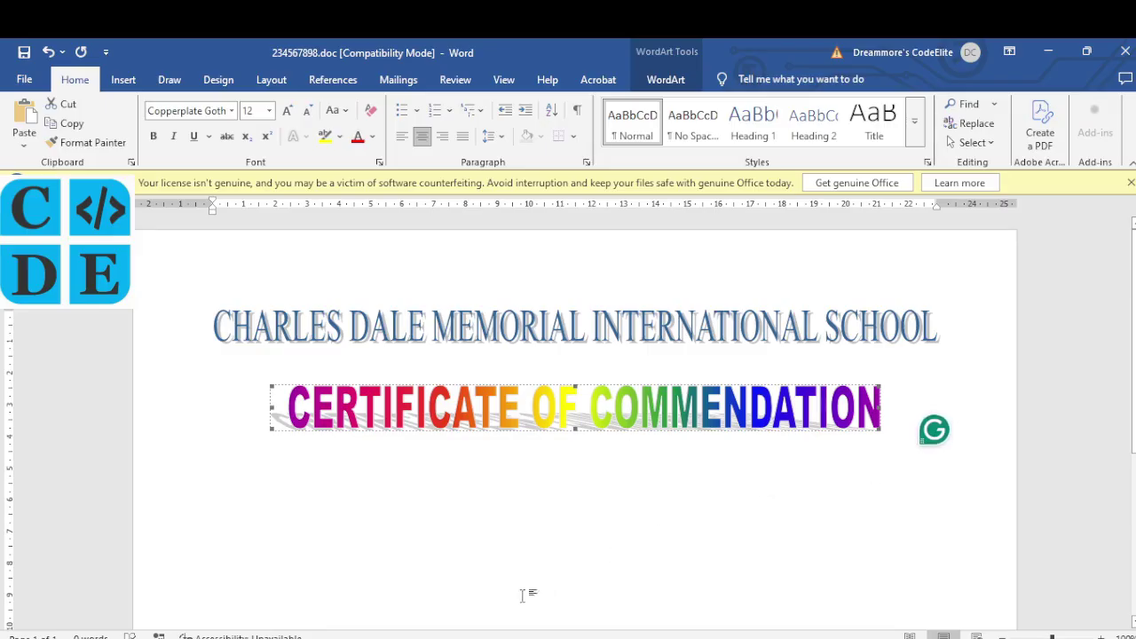
Step: In the Edge PDF, highlight the 'is awarded to', role and 2023/2024 Academic Session lines in yellow
{"action": "left_click", "coordinate": [469, 592]}
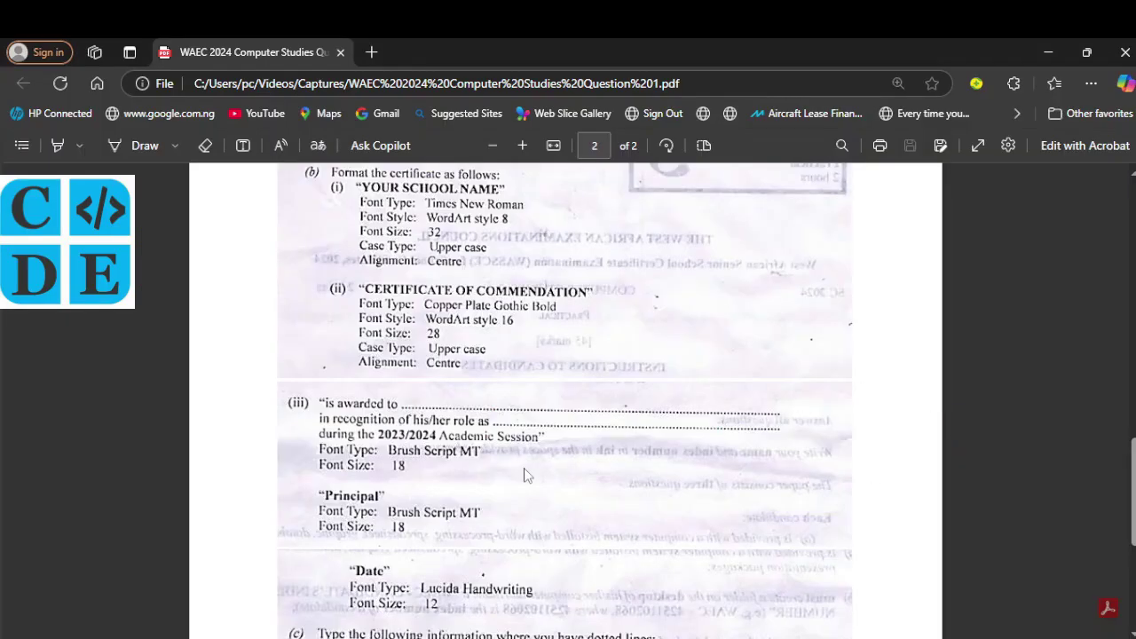
{"action": "scroll", "coordinate": [524, 474], "scroll_direction": "down", "scroll_amount": 3}
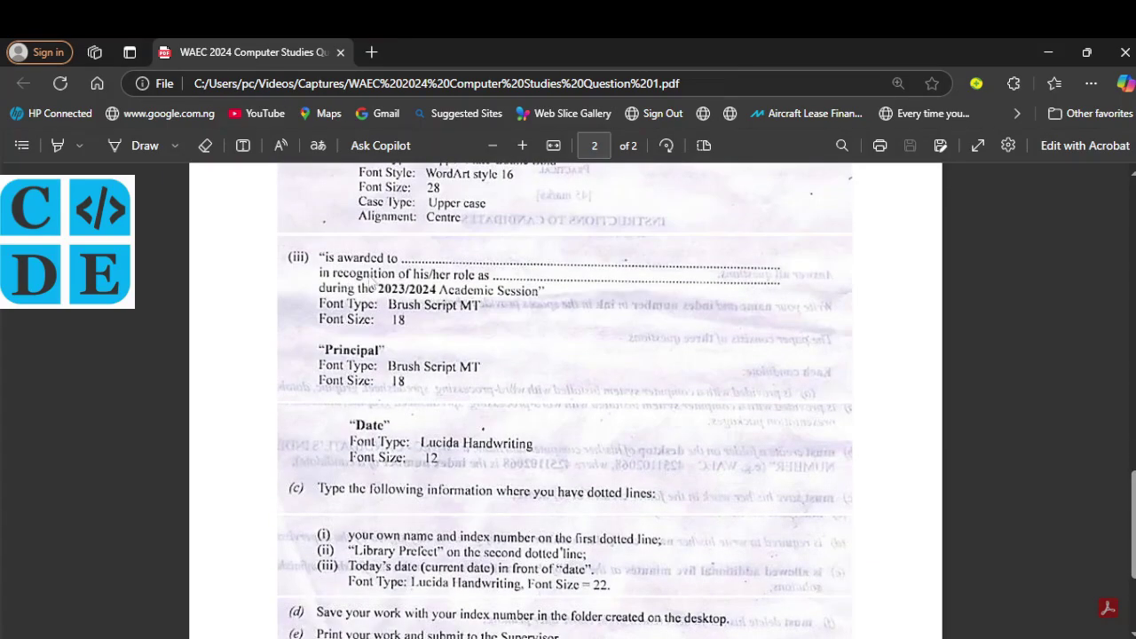
{"action": "left_click", "coordinate": [60, 145]}
{"action": "left_click_drag", "start_coordinate": [323, 255], "coordinate": [399, 257]}
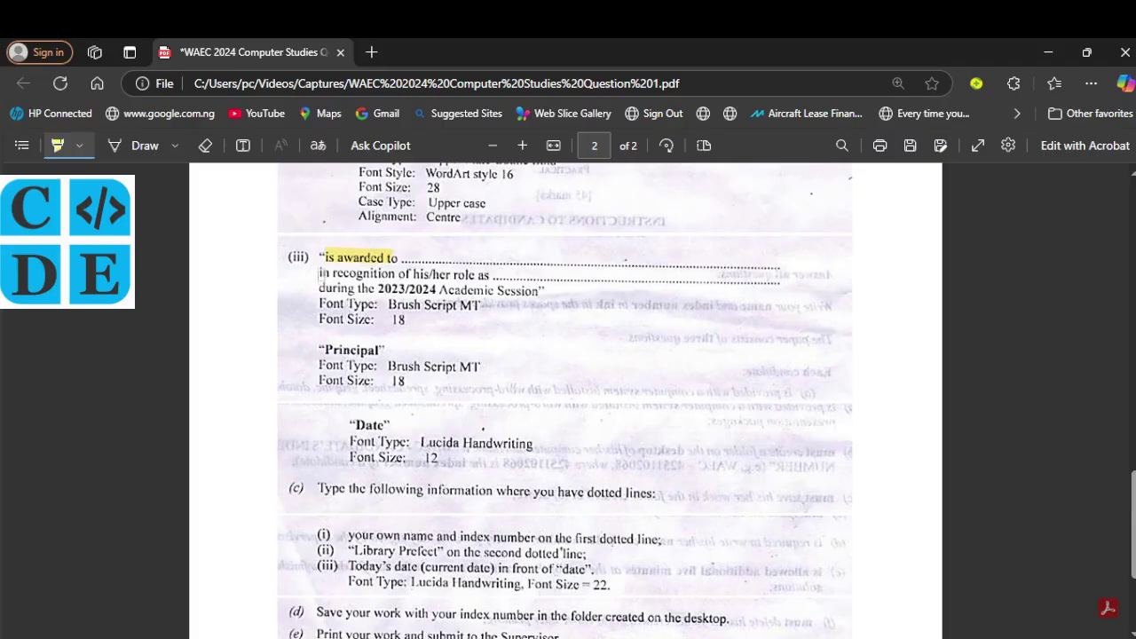
{"action": "left_click_drag", "start_coordinate": [320, 274], "coordinate": [489, 275]}
{"action": "left_click_drag", "start_coordinate": [322, 290], "coordinate": [542, 292]}
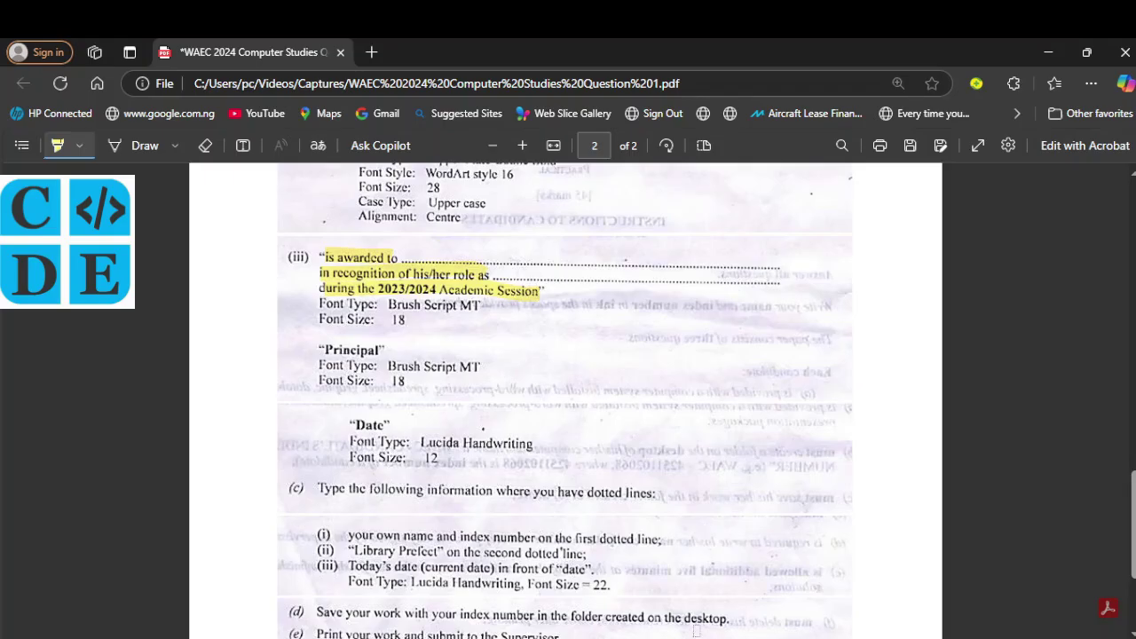
{"action": "left_click", "coordinate": [673, 621]}
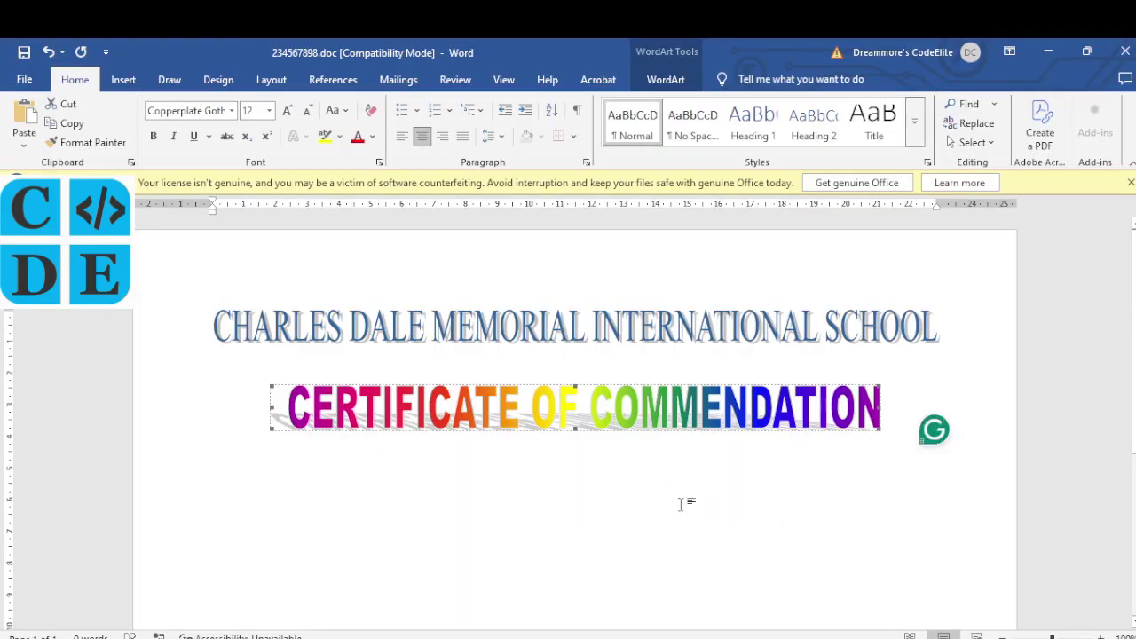
Step: Start a left-aligned line below the title reading 'AWARDED TO' followed by a dotted blank
{"action": "left_click", "coordinate": [913, 475]}
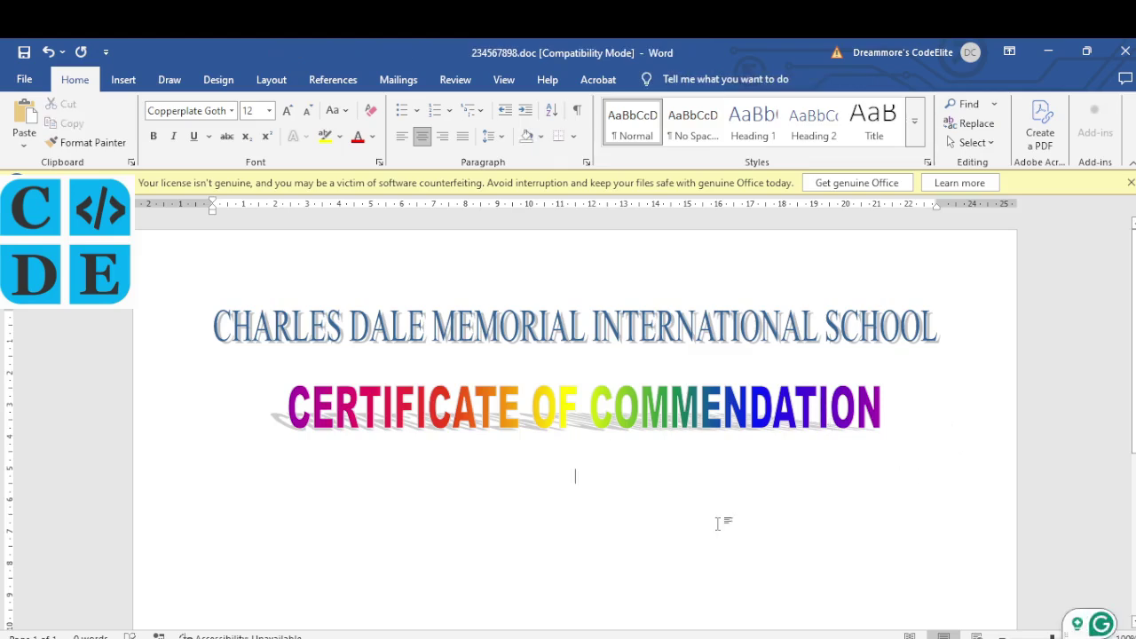
{"action": "left_click", "coordinate": [404, 135]}
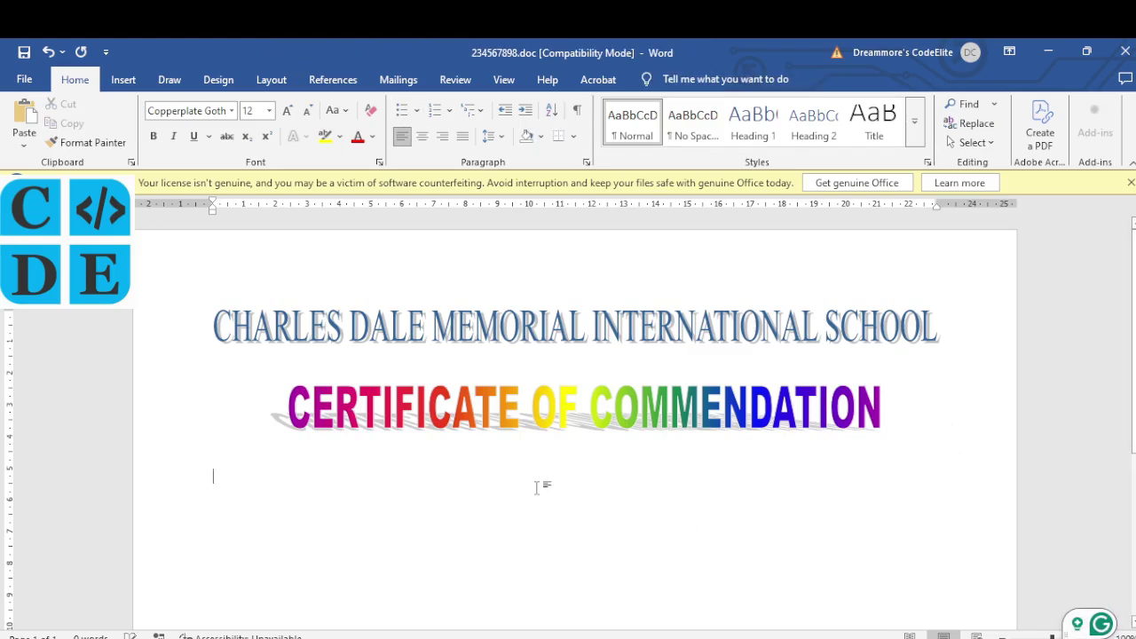
{"action": "key", "text": "alt+Tab"}
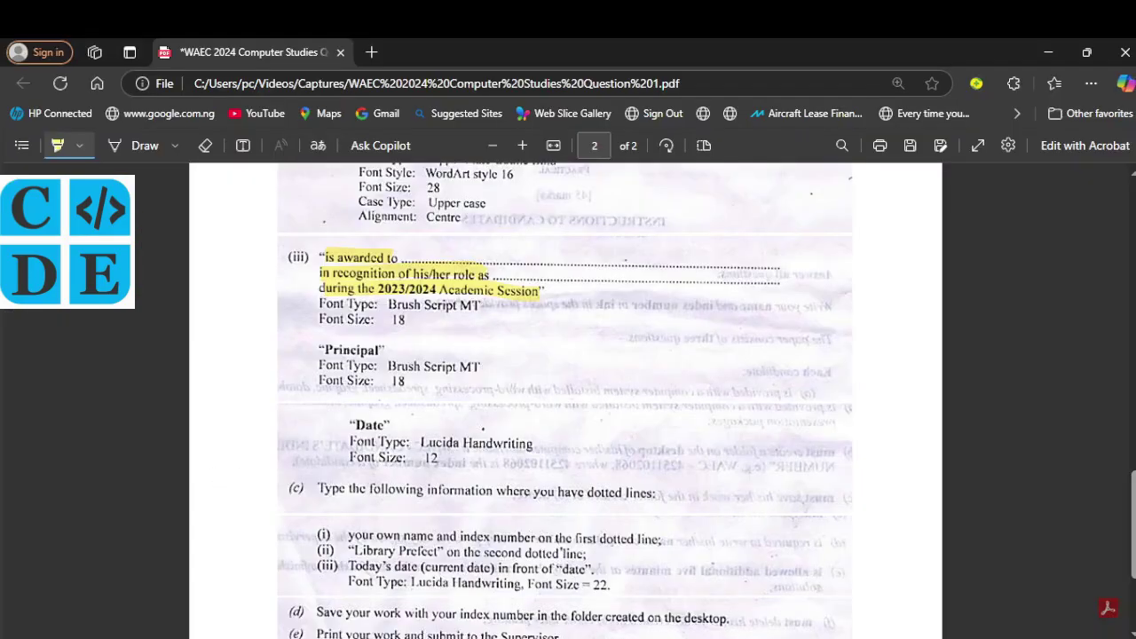
{"action": "key", "text": "alt+Tab"}
{"action": "type", "text": "WARD"}
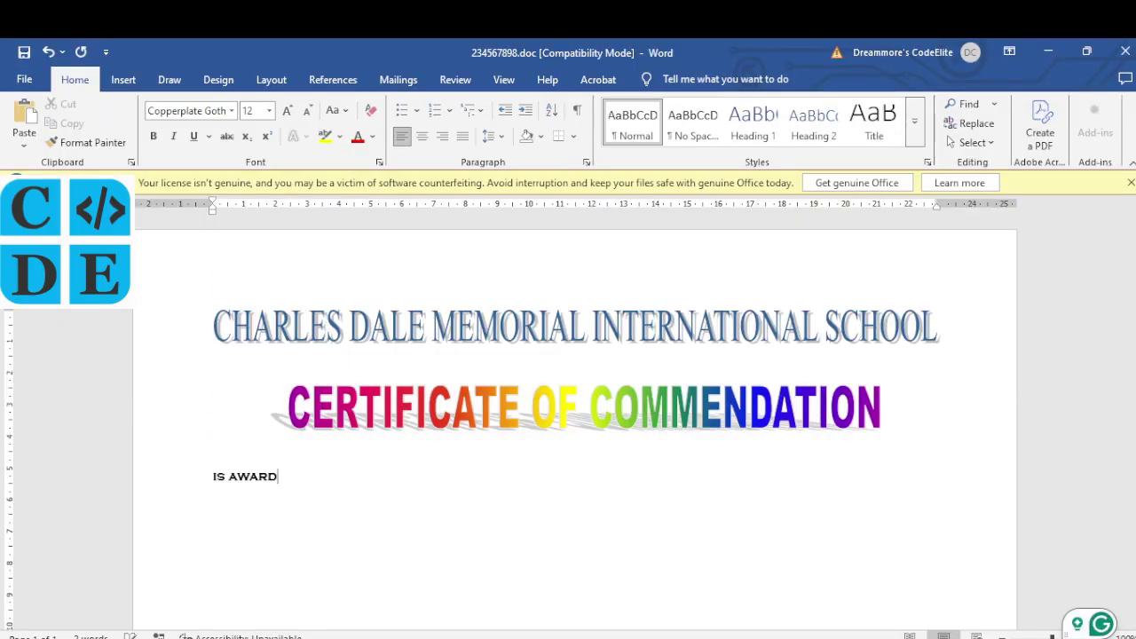
{"action": "type", "text": "ED TO ......................................................................................................................................."}
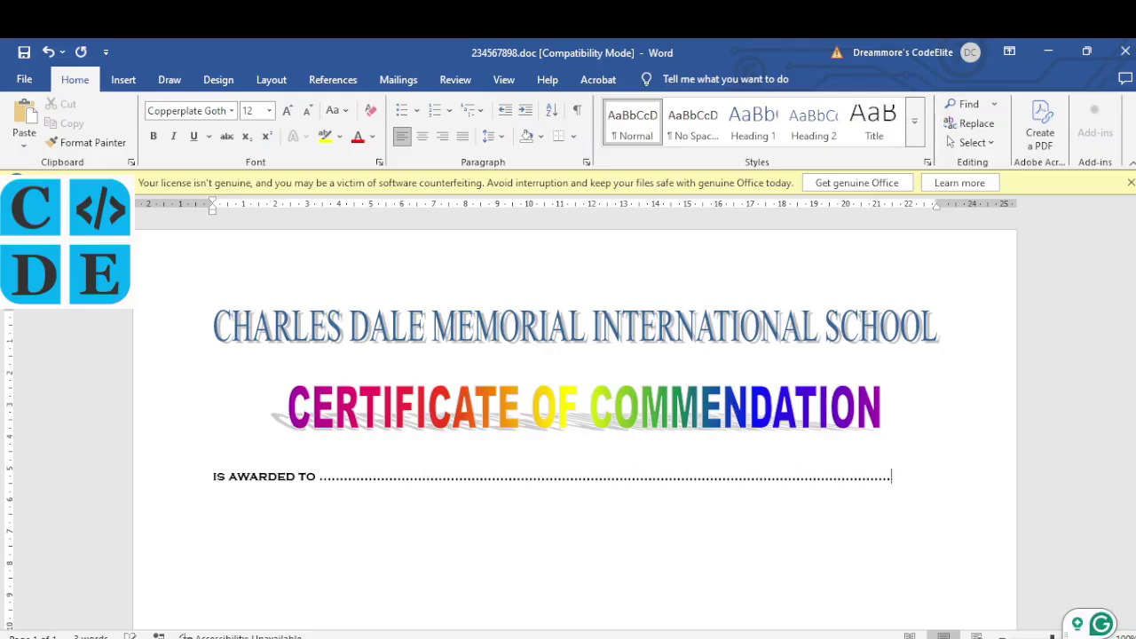
{"action": "key", "text": "Return"}
Step: Add 'IN RECOGNITION OF HIS/HER ROLE AS' with dots and 'DURING THE 2023/2024 academic session.'
{"action": "key", "text": "alt+Tab"}
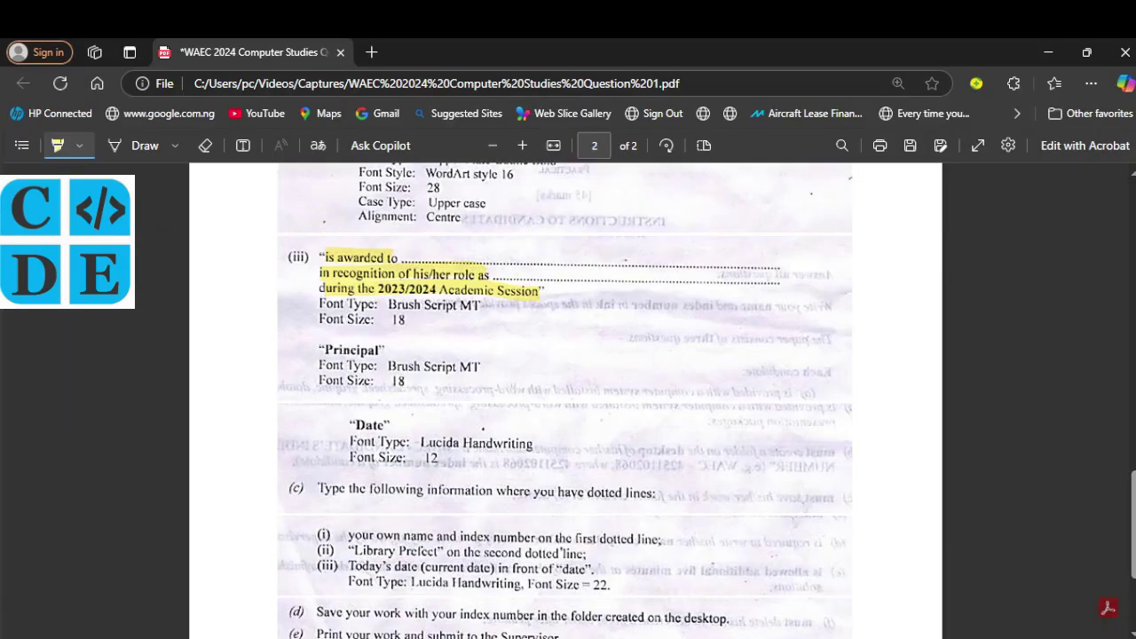
{"action": "key", "text": "alt+Tab"}
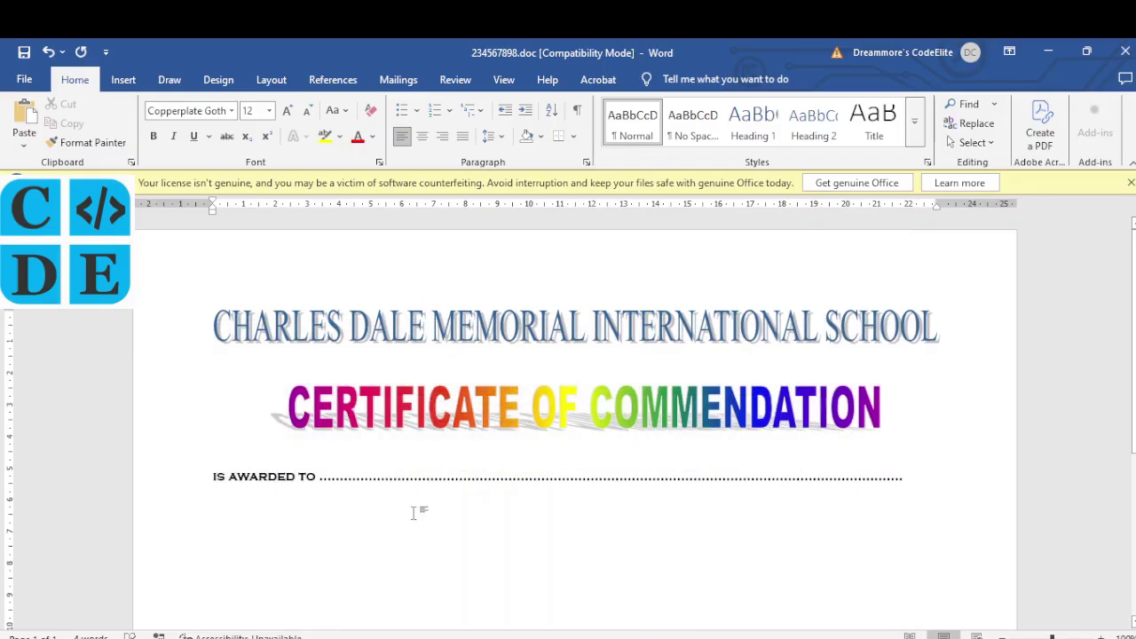
{"action": "type", "text": "IN RECOGNITION OF HIS"}
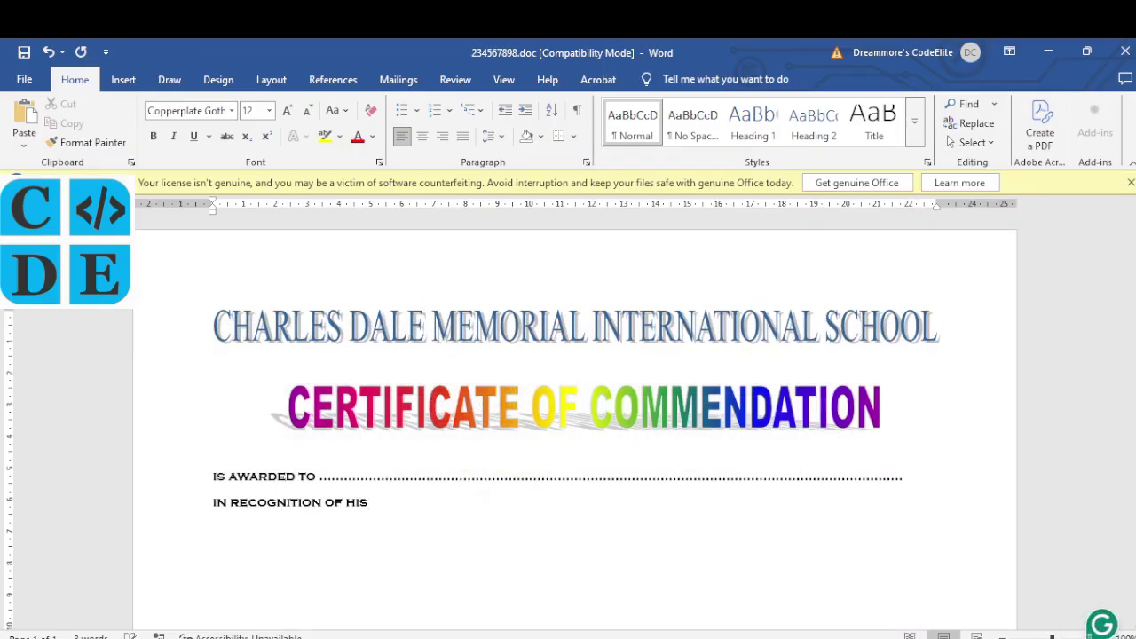
{"action": "type", "text": "/HER ROLE AS ..................................................................................................................."}
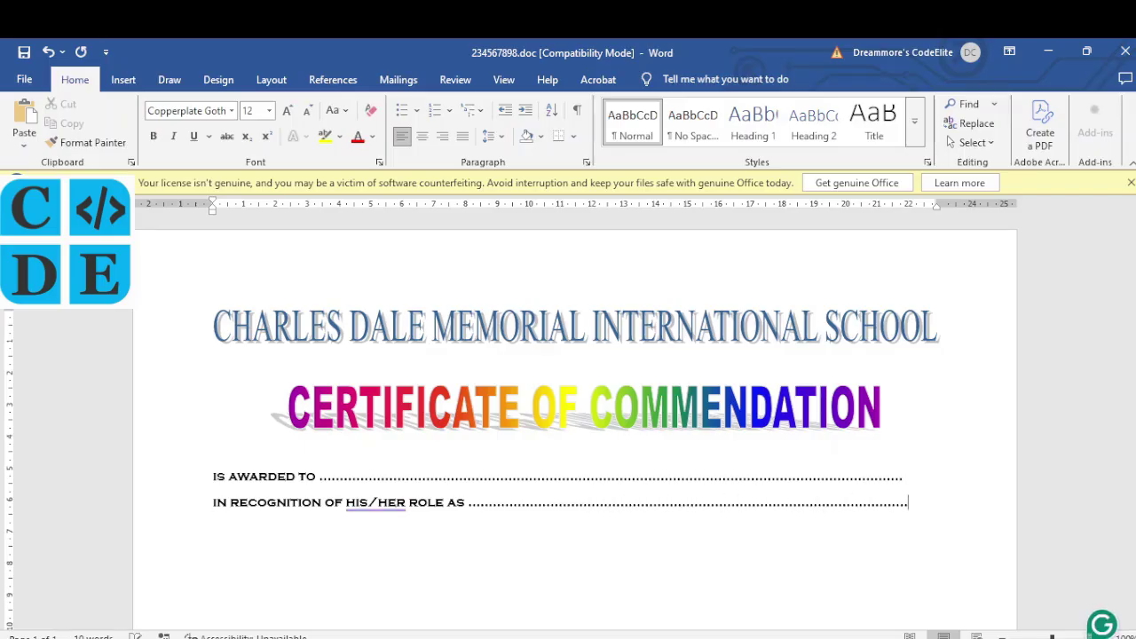
{"action": "key", "text": "alt+Tab"}
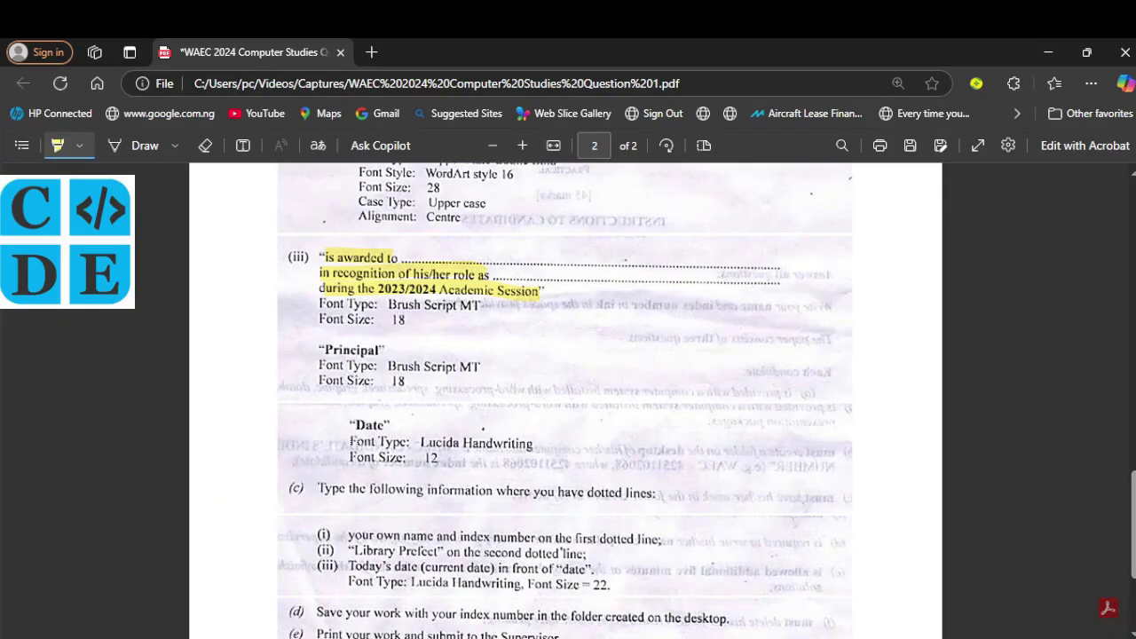
{"action": "scroll", "coordinate": [399, 429], "scroll_direction": "down", "scroll_amount": 1}
{"action": "key", "text": "alt+Tab"}
{"action": "type", "text": "DURING THE "}
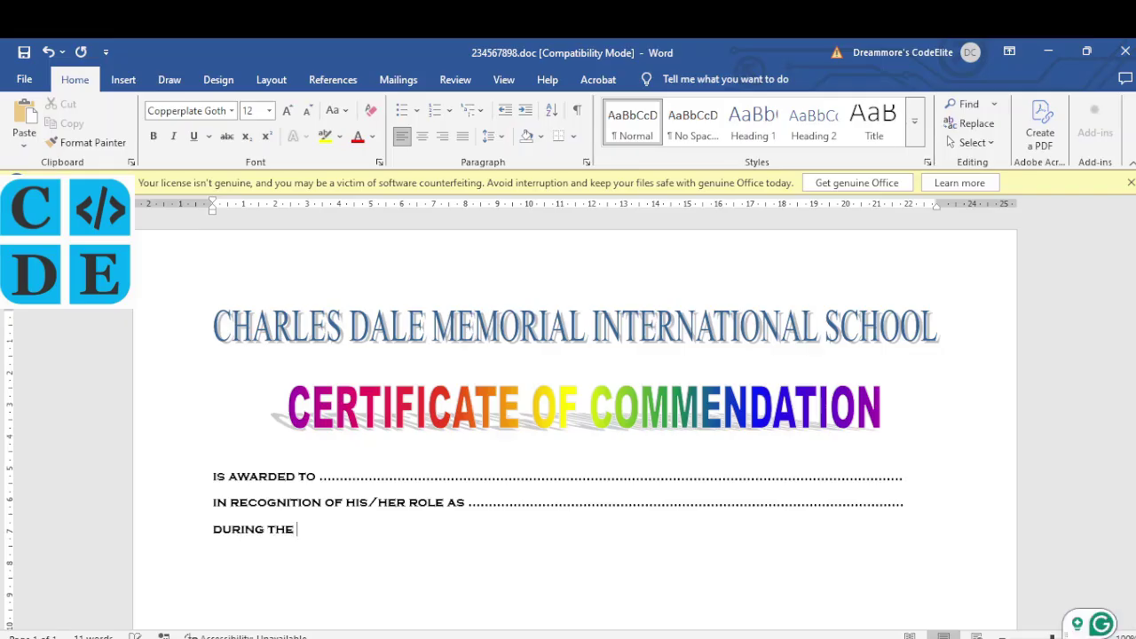
{"action": "type", "text": "2023/2024 academic ses"}
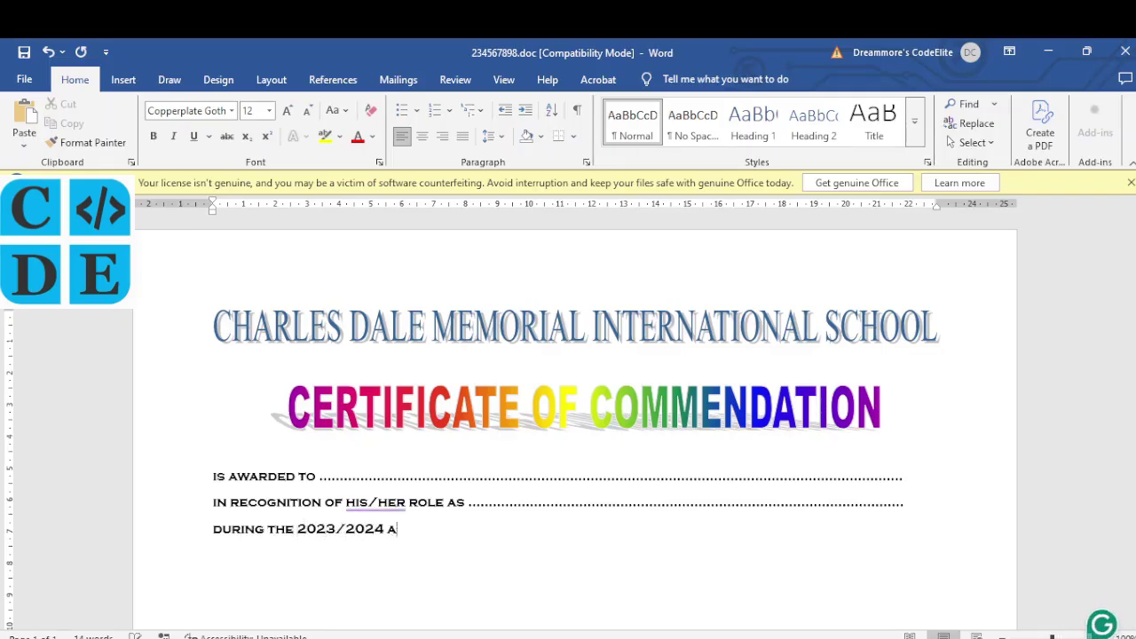
{"action": "type", "text": "sion."}
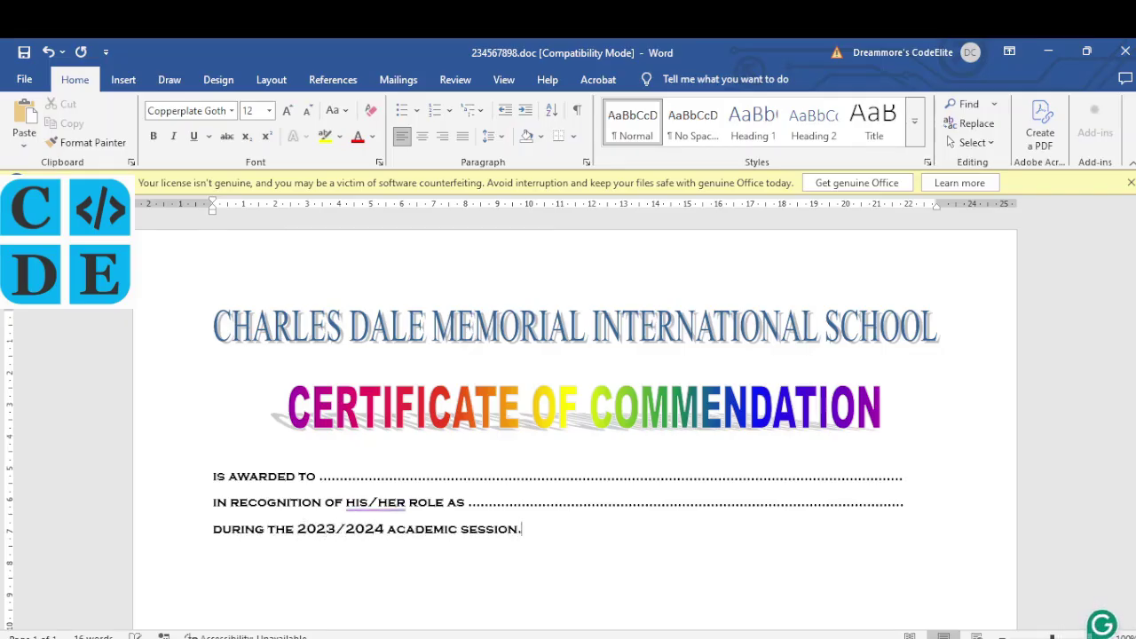
{"action": "key", "text": "alt+Tab"}
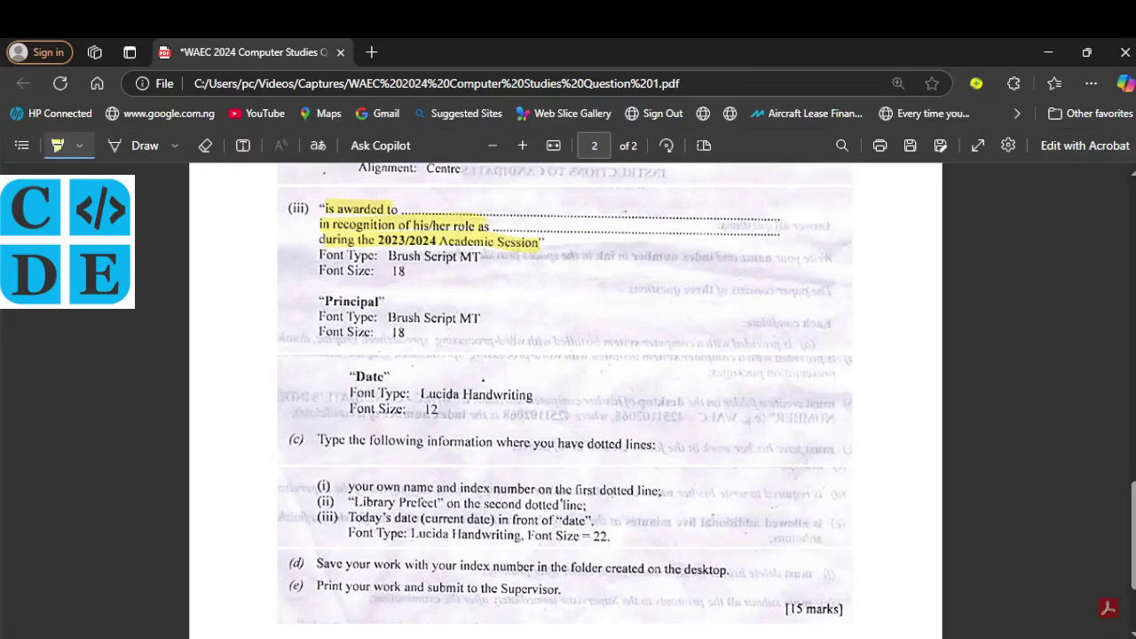
Step: Set the three award lines in Brush Script MT at 18 pt
{"action": "key", "text": "alt+Tab"}
{"action": "left_click_drag", "start_coordinate": [525, 529], "coordinate": [238, 477]}
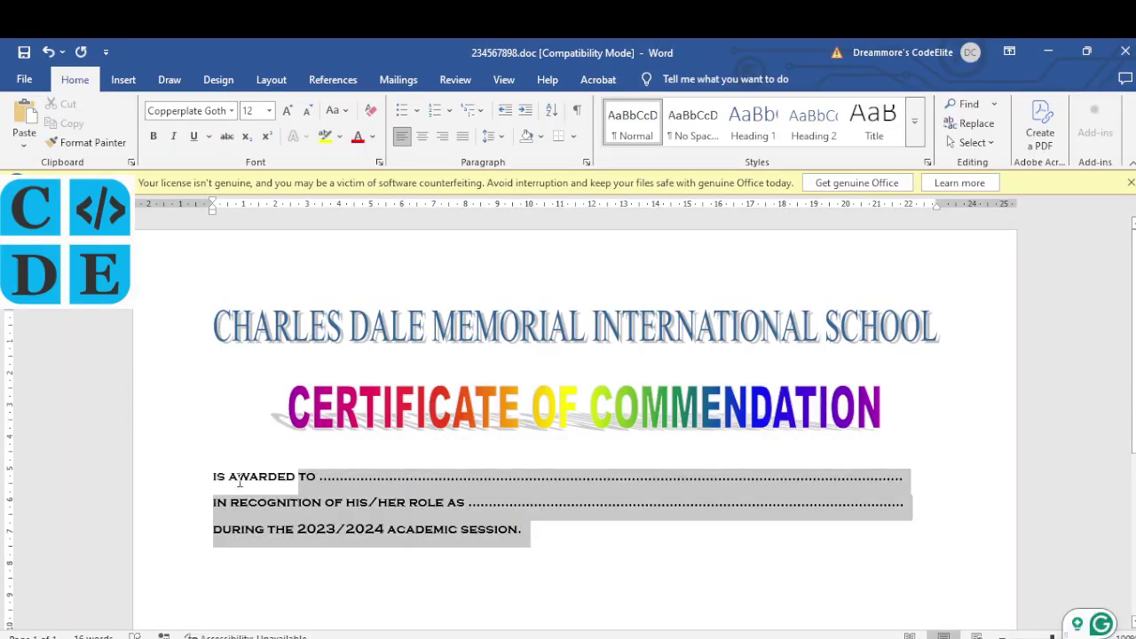
{"action": "left_click", "coordinate": [230, 113]}
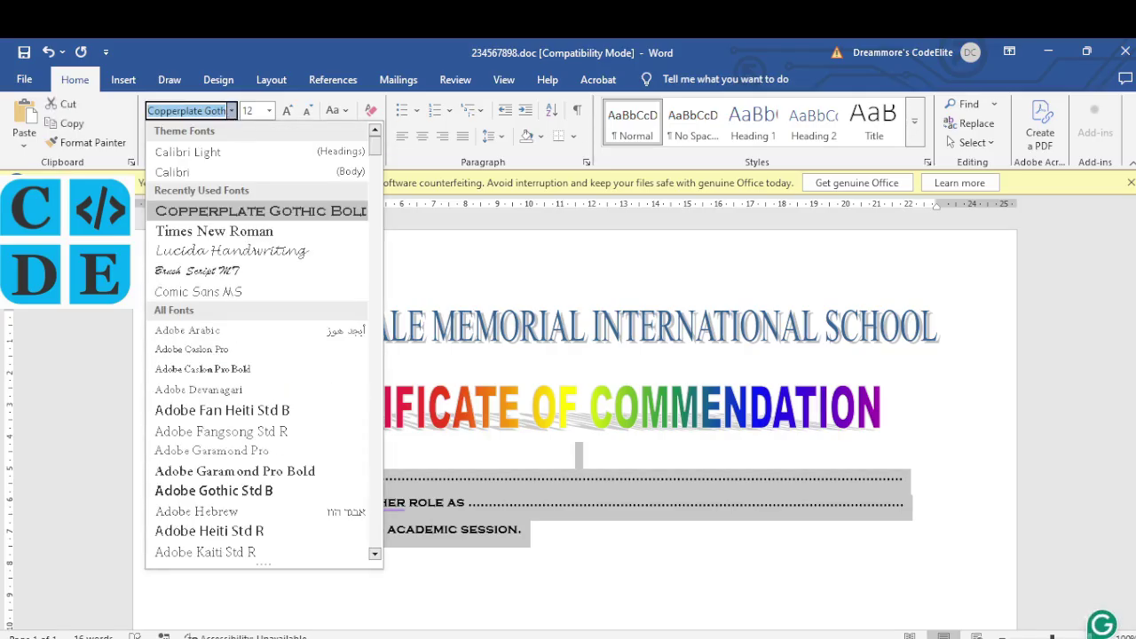
{"action": "key", "text": "Down"}
{"action": "key", "text": "Down"}
{"action": "key", "text": "Down"}
{"action": "type", "text": "h"}
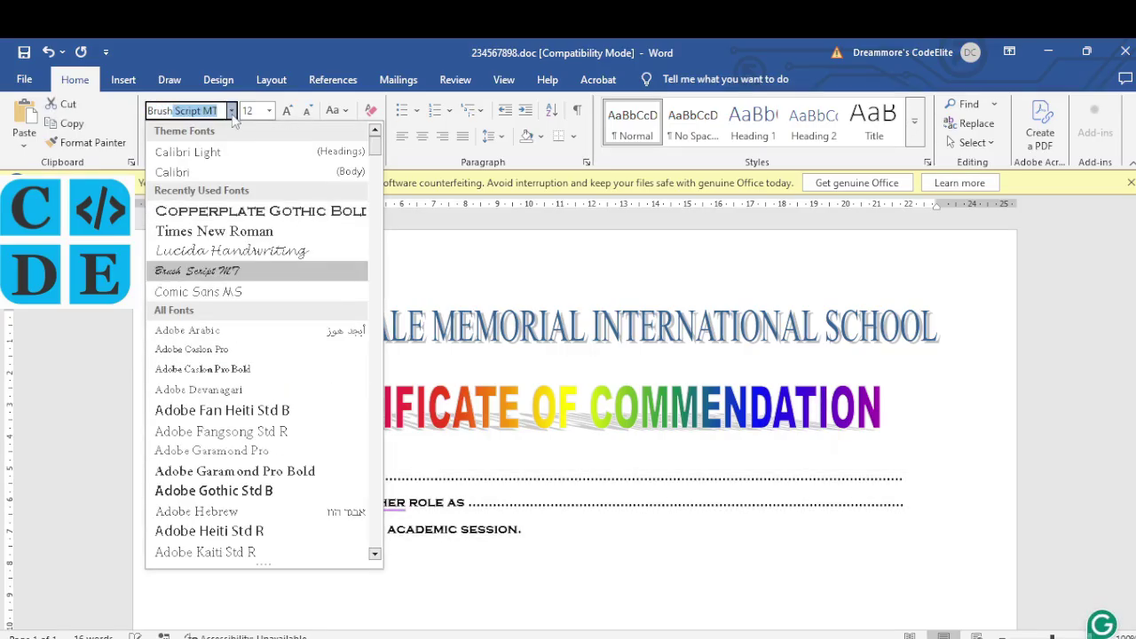
{"action": "key", "text": "Return"}
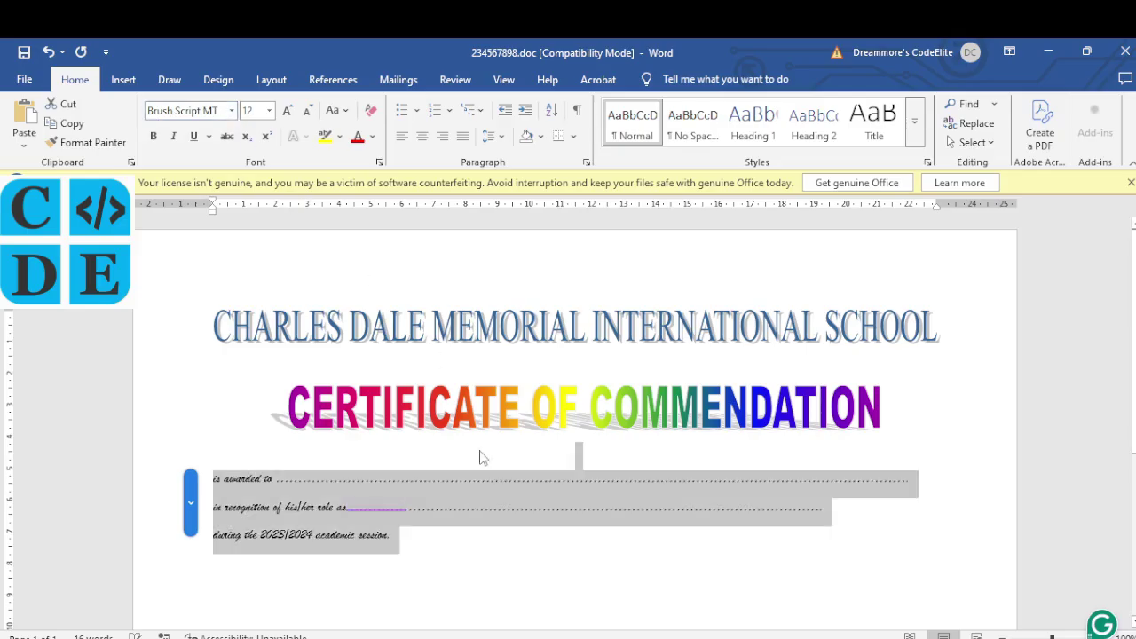
{"action": "left_click", "coordinate": [269, 111]}
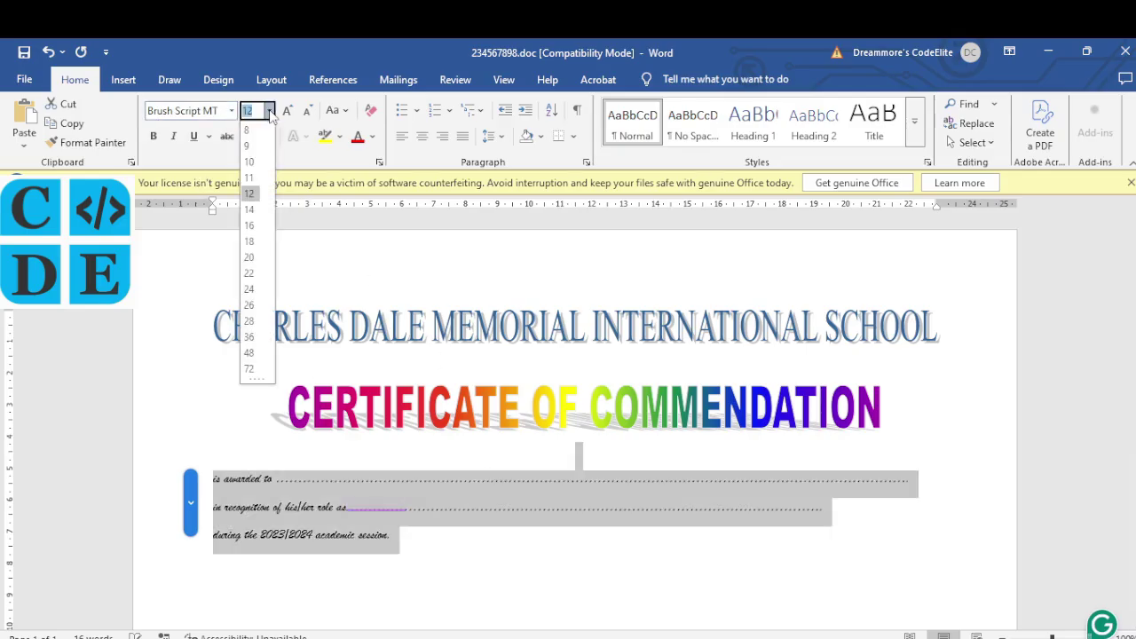
{"action": "left_click", "coordinate": [249, 241]}
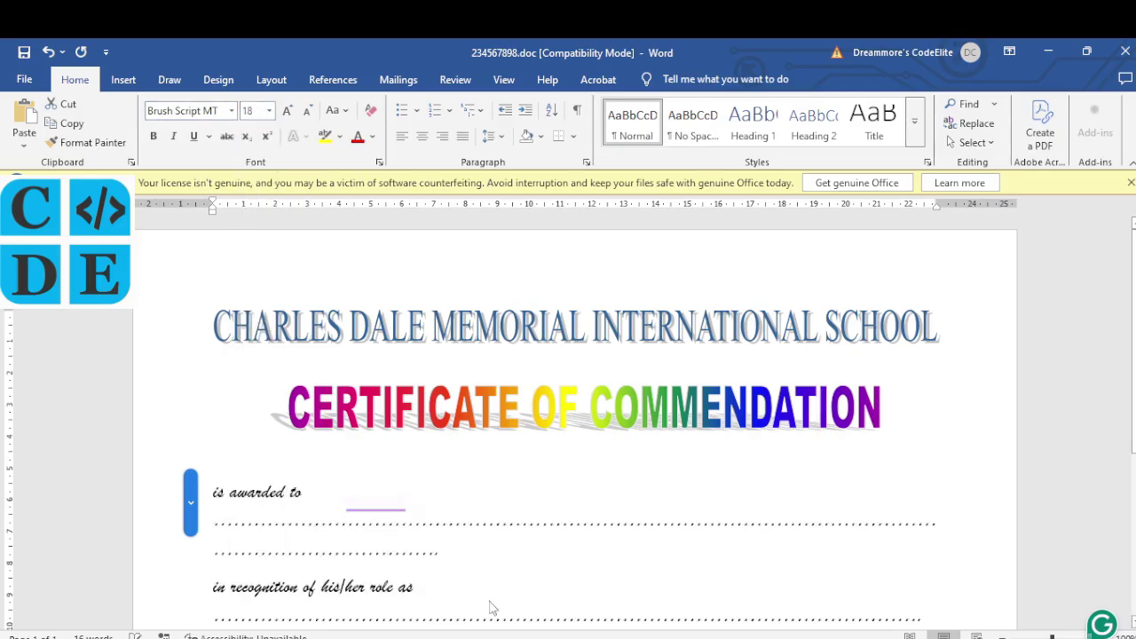
Step: Trim surplus dots so the awarded-to and role lines each fit on one line
{"action": "scroll", "coordinate": [491, 604], "scroll_direction": "down", "scroll_amount": 3}
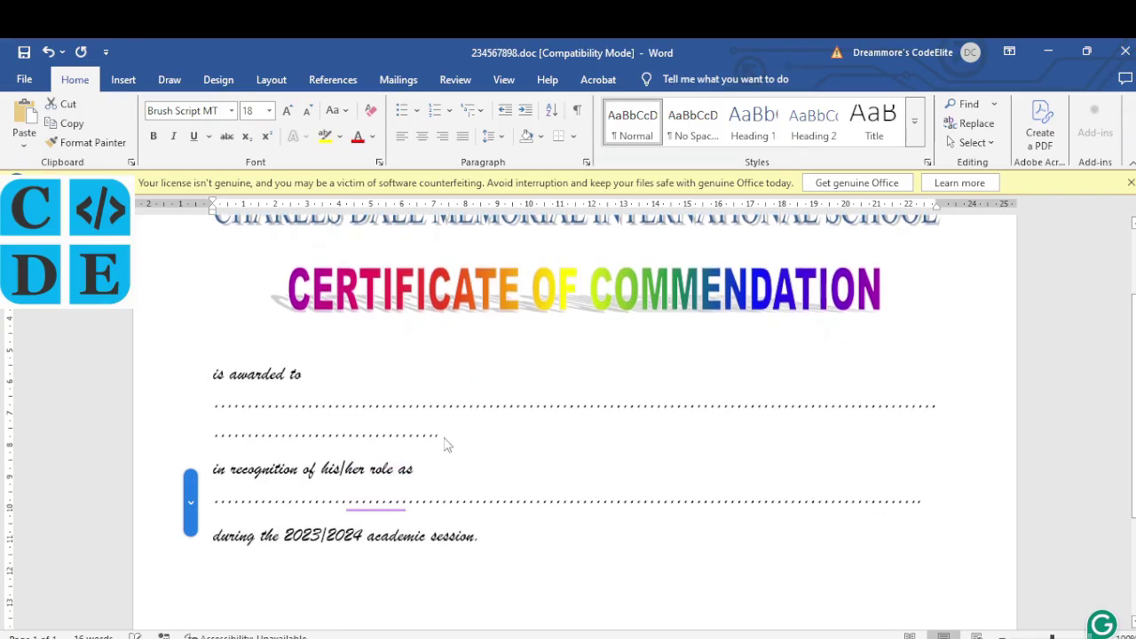
{"action": "left_click", "coordinate": [441, 436]}
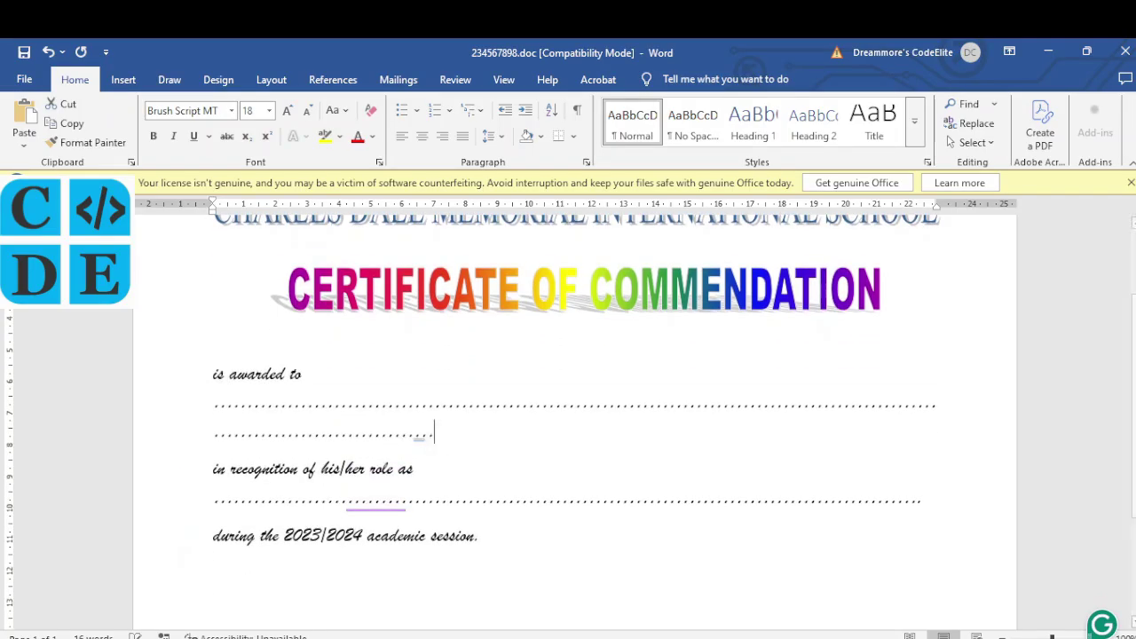
{"action": "key", "text": "BackSpace"}
{"action": "key", "text": "BackSpace"}
{"action": "key", "text": "BackSpace"}
{"action": "key", "text": "BackSpace"}
{"action": "key", "text": "BackSpace"}
{"action": "key", "text": "BackSpace"}
{"action": "key", "text": "BackSpace"}
{"action": "key", "text": "BackSpace"}
{"action": "key", "text": "BackSpace"}
{"action": "key", "text": "BackSpace"}
{"action": "key", "text": "BackSpace"}
{"action": "key", "text": "BackSpace"}
{"action": "key", "text": "BackSpace"}
{"action": "key", "text": "BackSpace"}
{"action": "key", "text": "BackSpace"}
{"action": "key", "text": "BackSpace"}
{"action": "key", "text": "BackSpace"}
{"action": "key", "text": "BackSpace"}
{"action": "key", "text": "BackSpace"}
{"action": "key", "text": "BackSpace"}
{"action": "key", "text": "BackSpace"}
{"action": "key", "text": "BackSpace"}
{"action": "key", "text": "BackSpace"}
{"action": "key", "text": "BackSpace"}
{"action": "key", "text": "BackSpace"}
{"action": "key", "text": "BackSpace"}
{"action": "key", "text": "BackSpace"}
{"action": "key", "text": "BackSpace"}
{"action": "key", "text": "BackSpace"}
{"action": "key", "text": "BackSpace"}
{"action": "key", "text": "BackSpace"}
{"action": "key", "text": "BackSpace"}
{"action": "key", "text": "BackSpace"}
{"action": "key", "text": "BackSpace"}
{"action": "key", "text": "BackSpace"}
{"action": "key", "text": "BackSpace"}
{"action": "key", "text": "BackSpace"}
{"action": "key", "text": "BackSpace"}
{"action": "key", "text": "BackSpace"}
{"action": "key", "text": "BackSpace"}
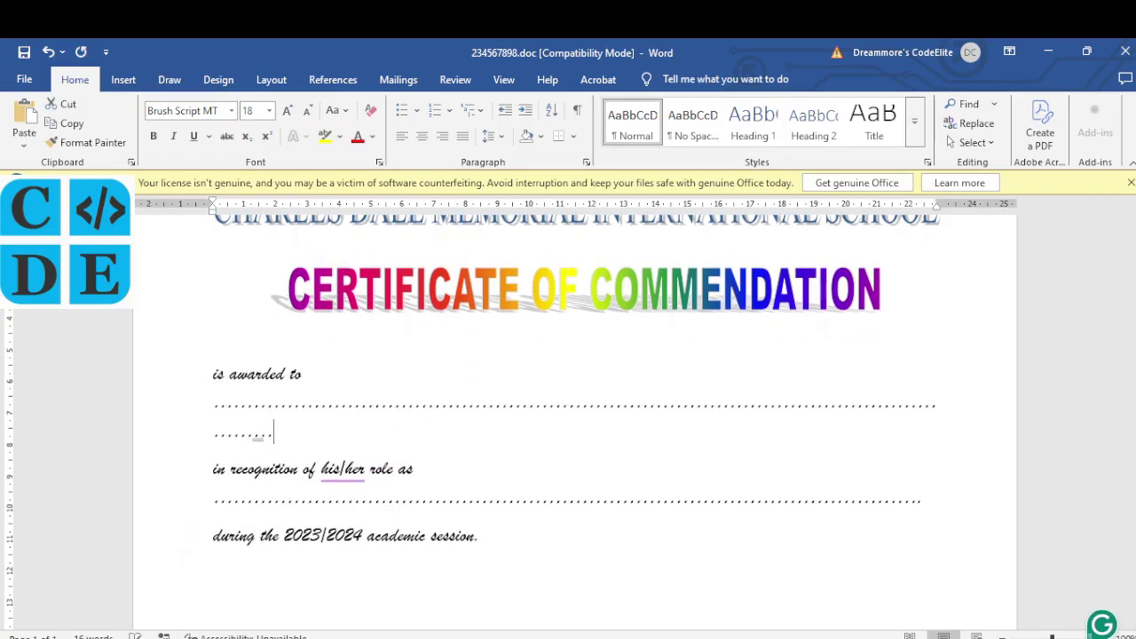
{"action": "key", "text": "Home"}
{"action": "key", "text": "BackSpace"}
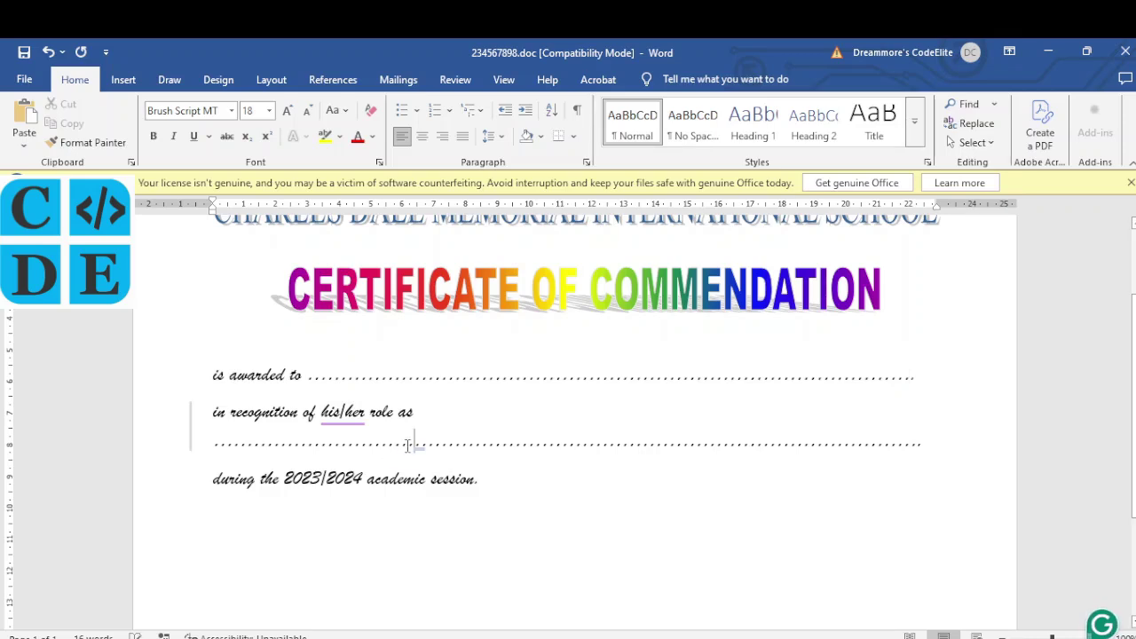
{"action": "key", "text": "BackSpace"}
{"action": "key", "text": "BackSpace"}
{"action": "key", "text": "BackSpace"}
{"action": "key", "text": "BackSpace"}
{"action": "key", "text": "BackSpace"}
{"action": "key", "text": "BackSpace"}
{"action": "key", "text": "BackSpace"}
{"action": "key", "text": "BackSpace"}
{"action": "key", "text": "BackSpace"}
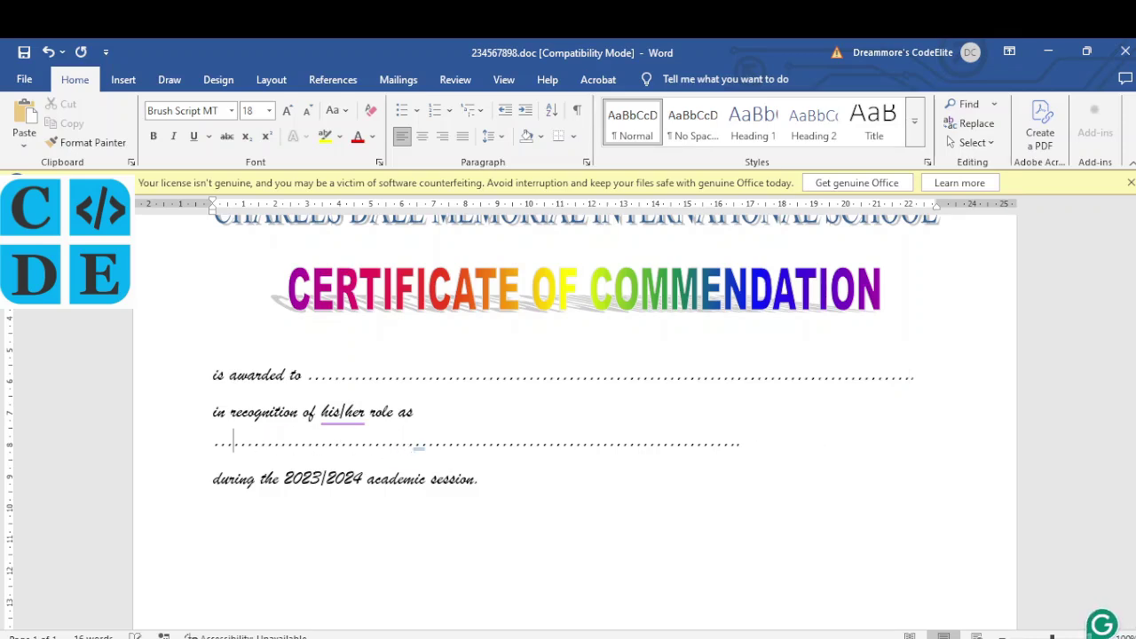
{"action": "key", "text": "BackSpace"}
{"action": "key", "text": "BackSpace"}
{"action": "key", "text": "BackSpace"}
{"action": "key", "text": "BackSpace"}
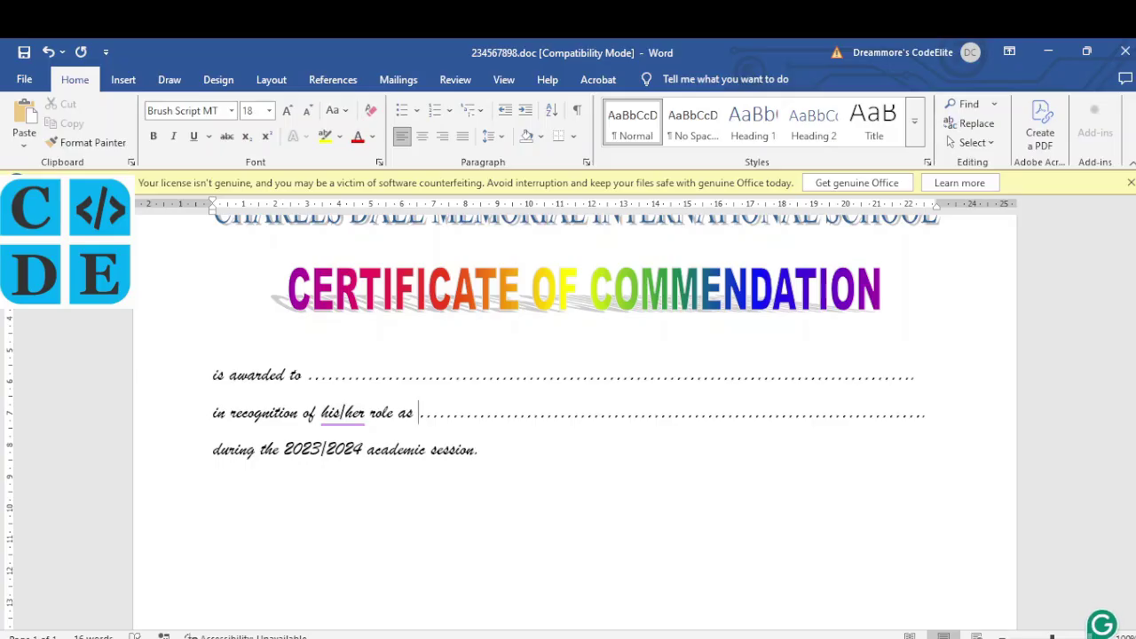
{"action": "type", "text": "."}
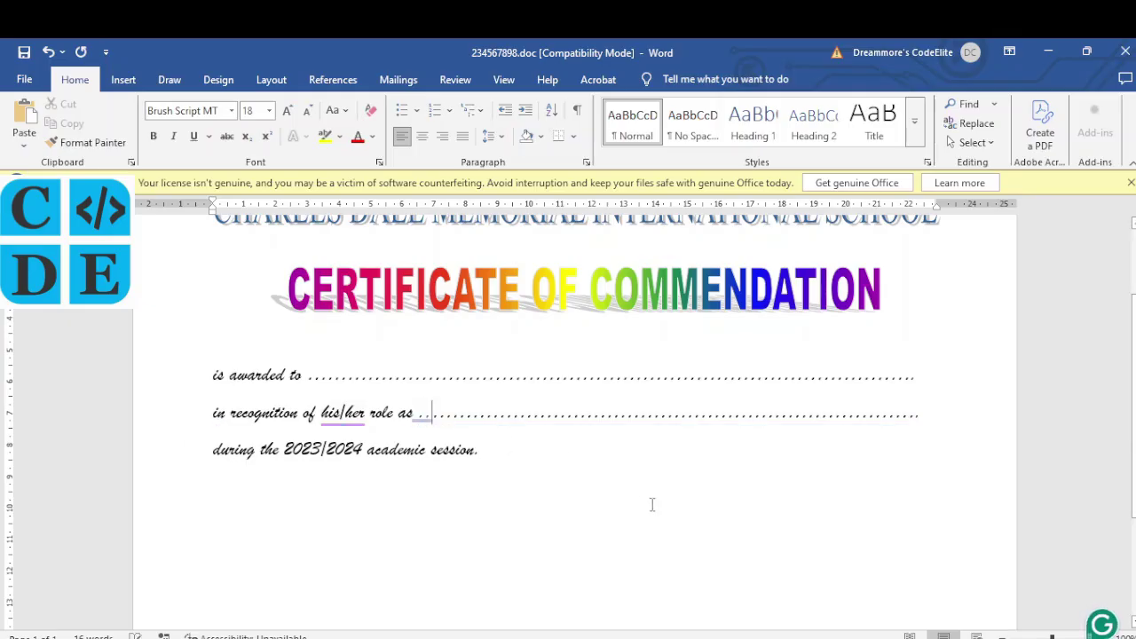
{"action": "type", "text": "."}
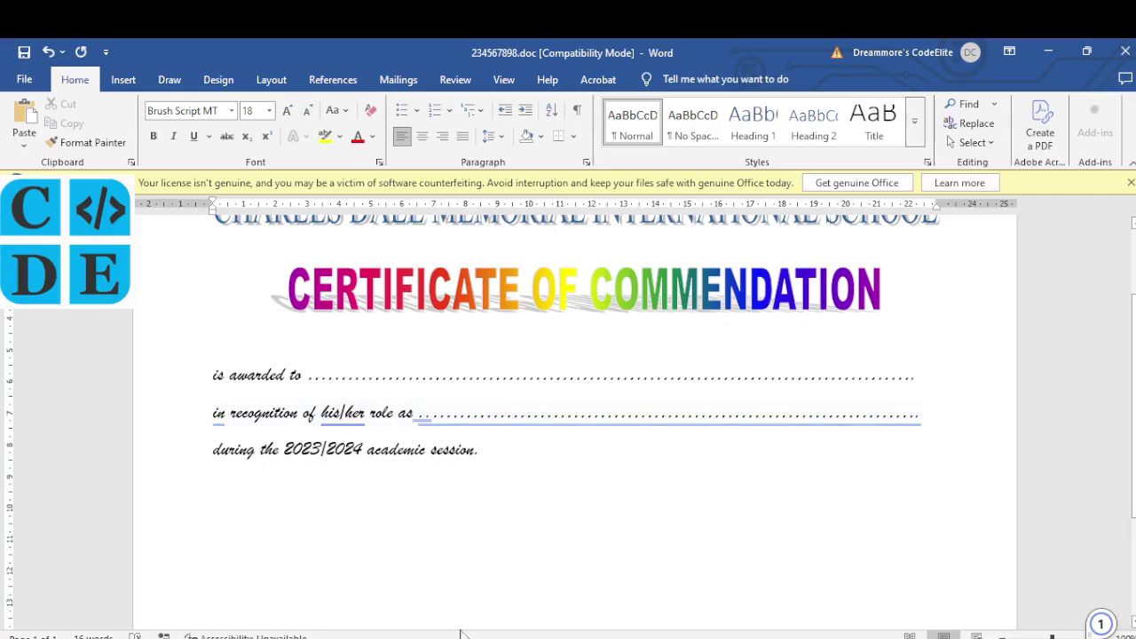
{"action": "key", "text": "alt+Tab"}
{"action": "key", "text": "alt+Tab"}
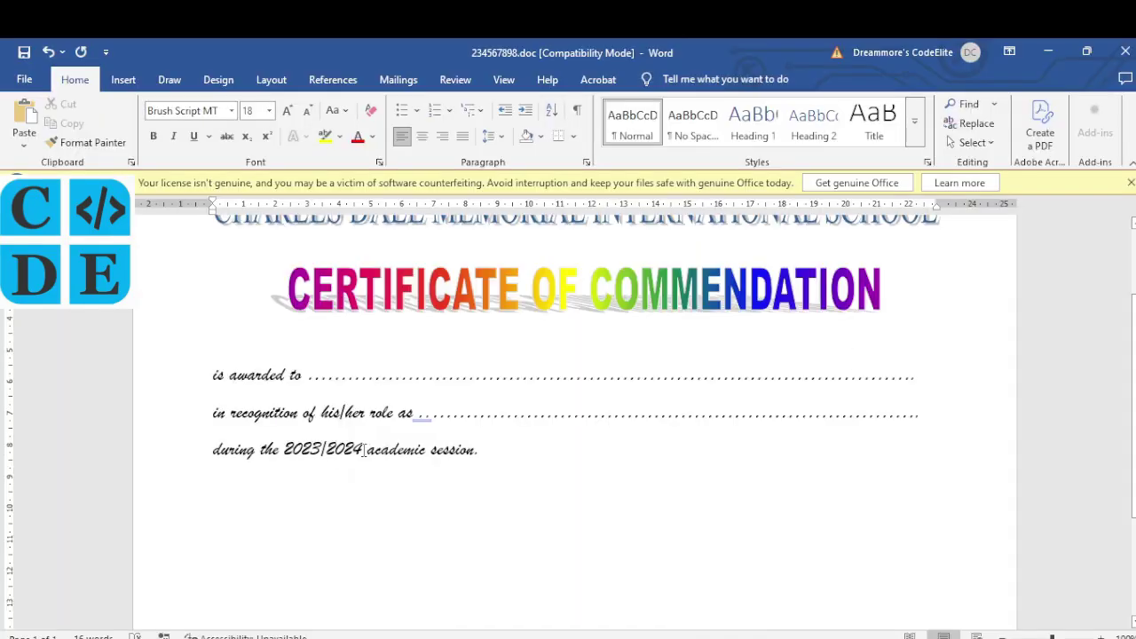
Step: Select the year 2023/2024 and make it bold, per the PDF's formatting instructions
{"action": "double_click", "coordinate": [322, 453]}
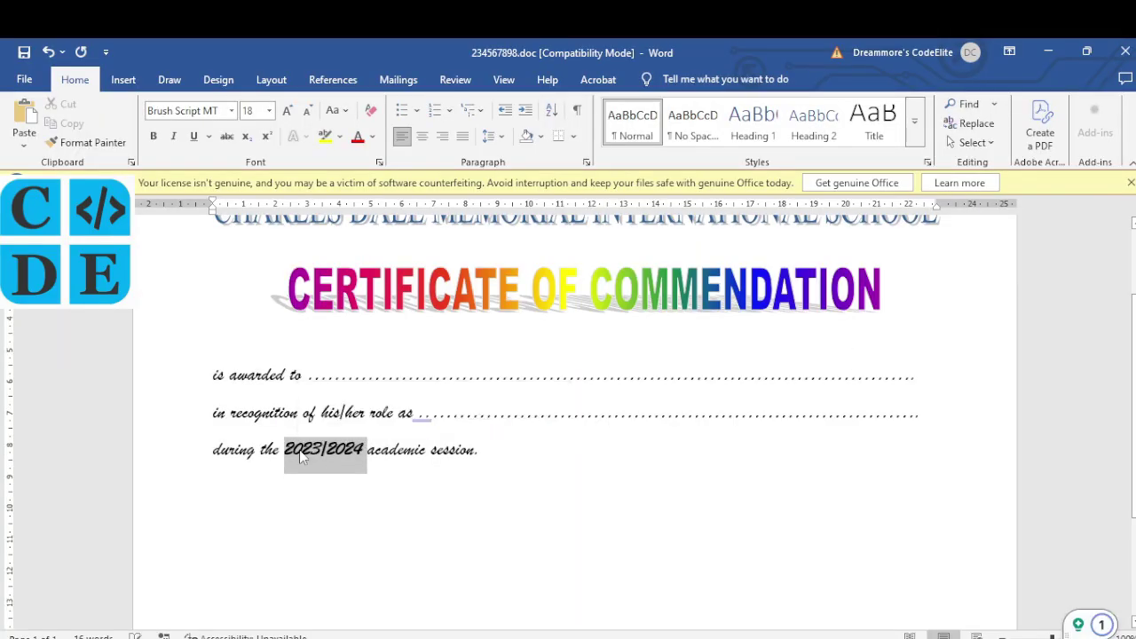
{"action": "key", "text": "alt+Tab"}
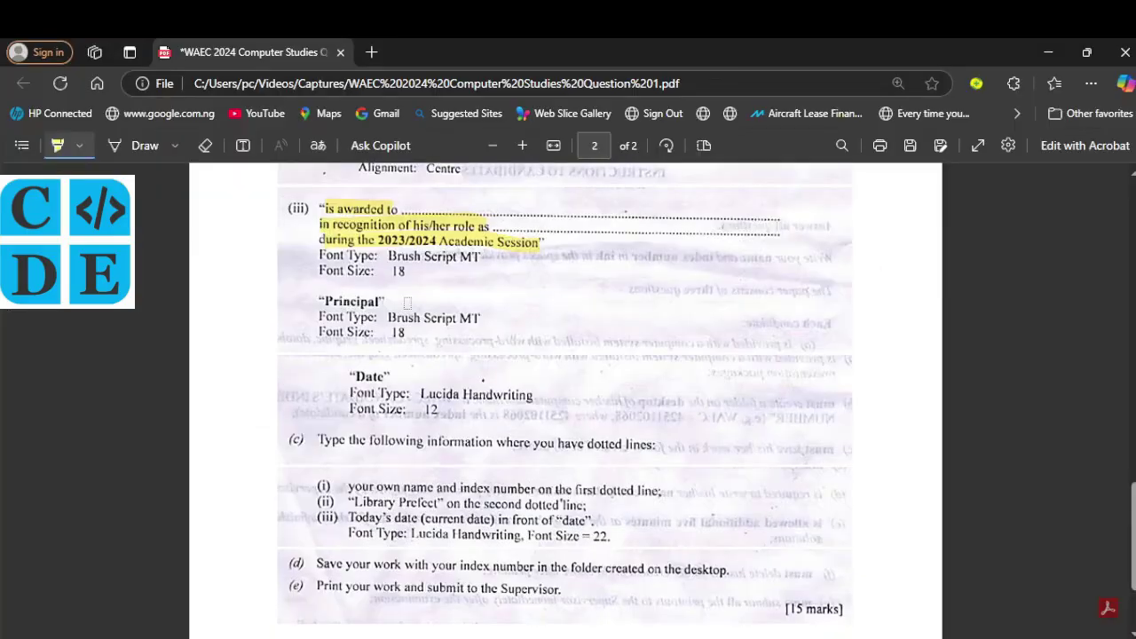
{"action": "scroll", "coordinate": [407, 302], "scroll_direction": "down", "scroll_amount": 1}
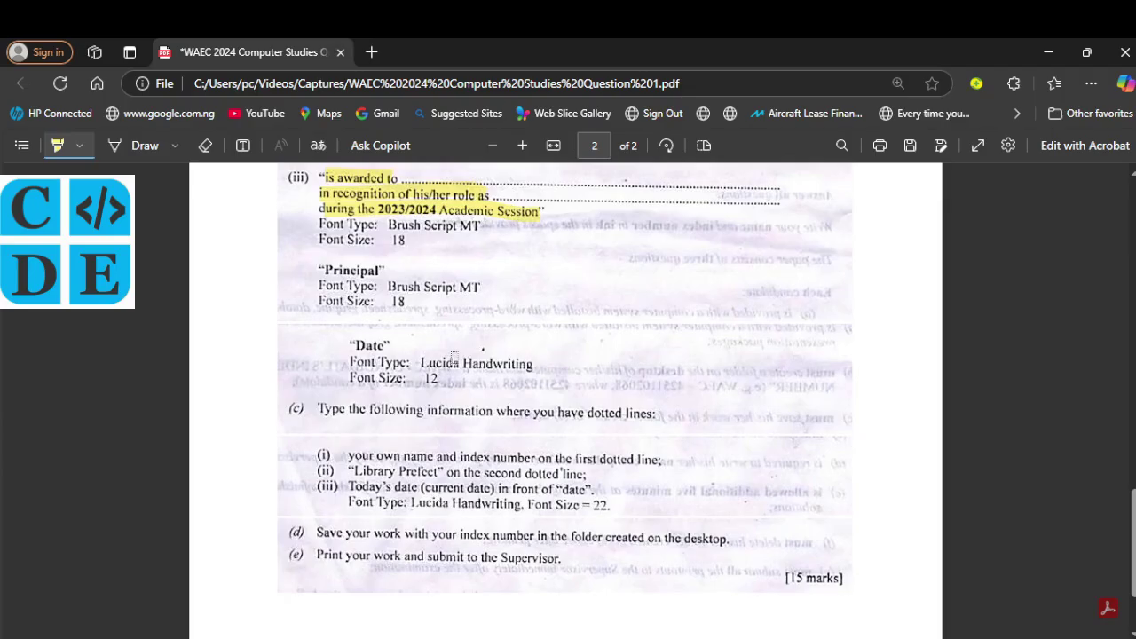
{"action": "key", "text": "alt+Tab"}
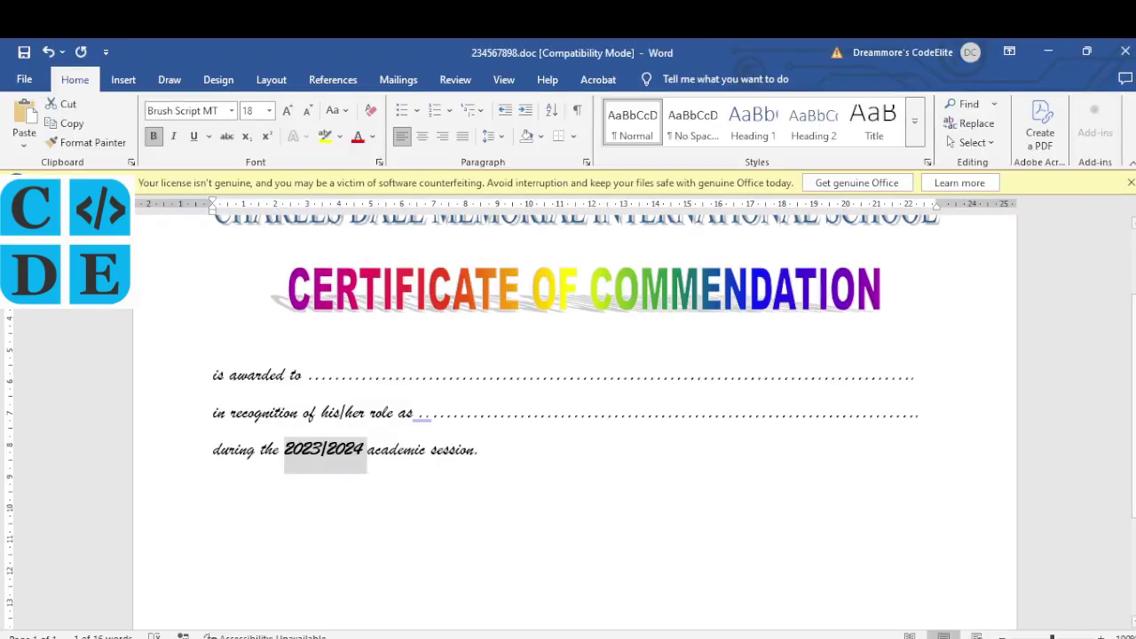
Step: Add 'principal' and 'Date:' lines below the session line
{"action": "key", "text": "Return"}
{"action": "key", "text": "Return"}
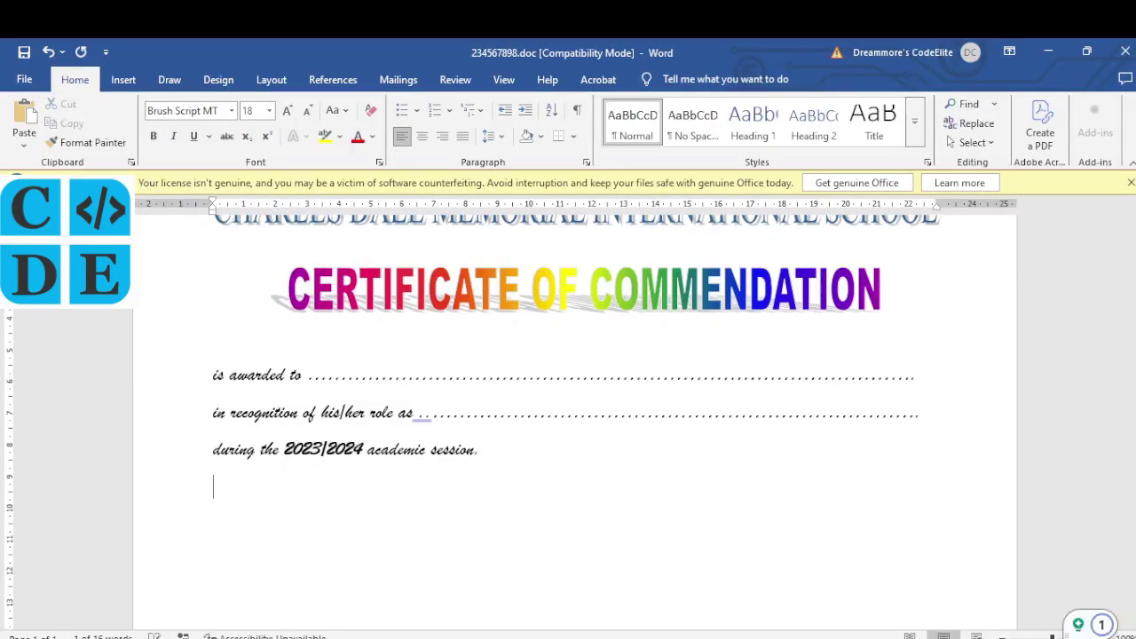
{"action": "type", "text": "principal"}
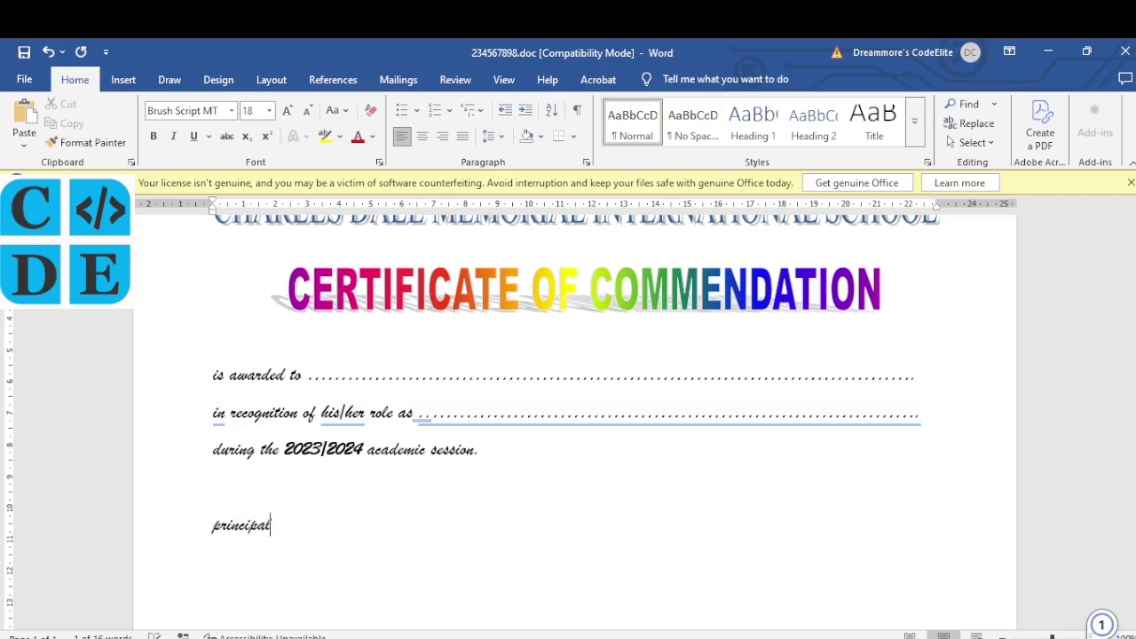
{"action": "key", "text": "Return"}
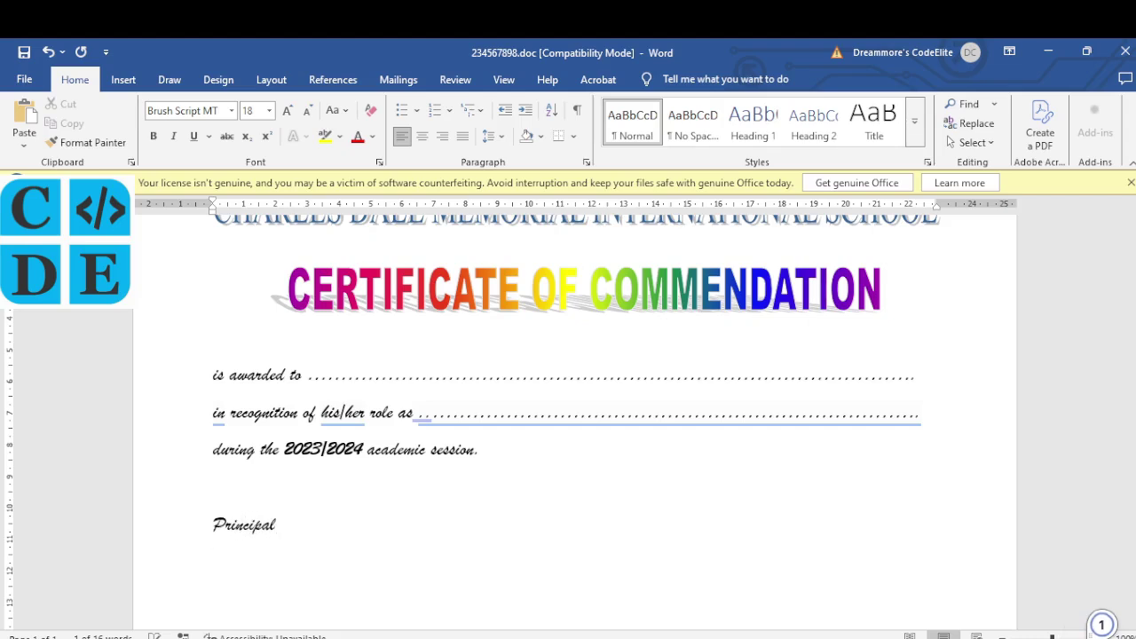
{"action": "key", "text": "Return"}
{"action": "type", "text": "Date"}
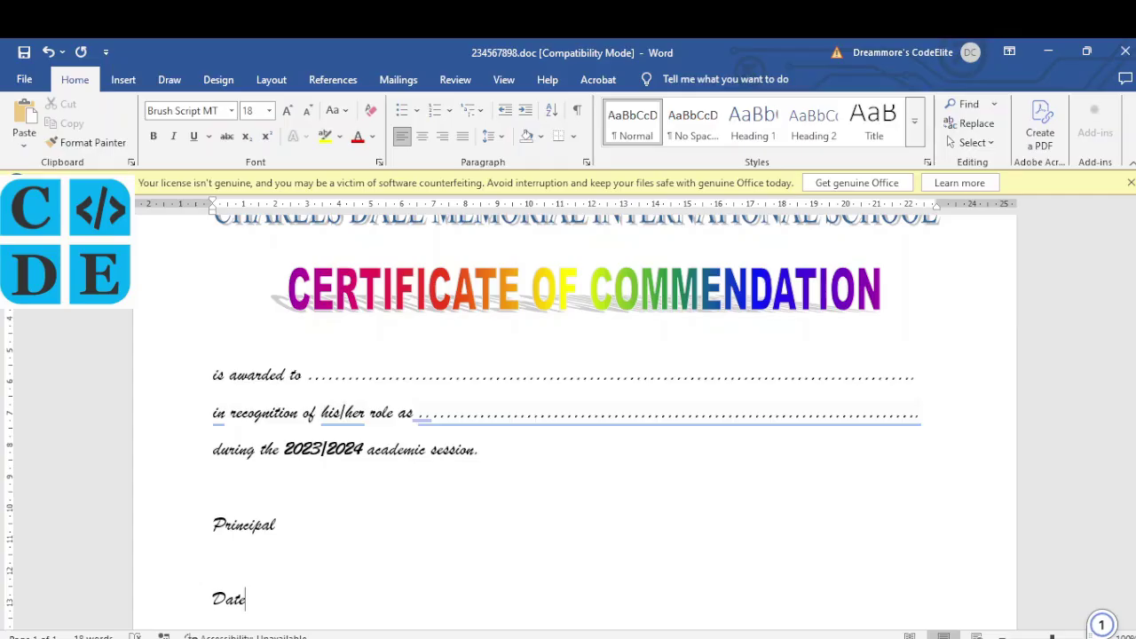
{"action": "type", "text": ":"}
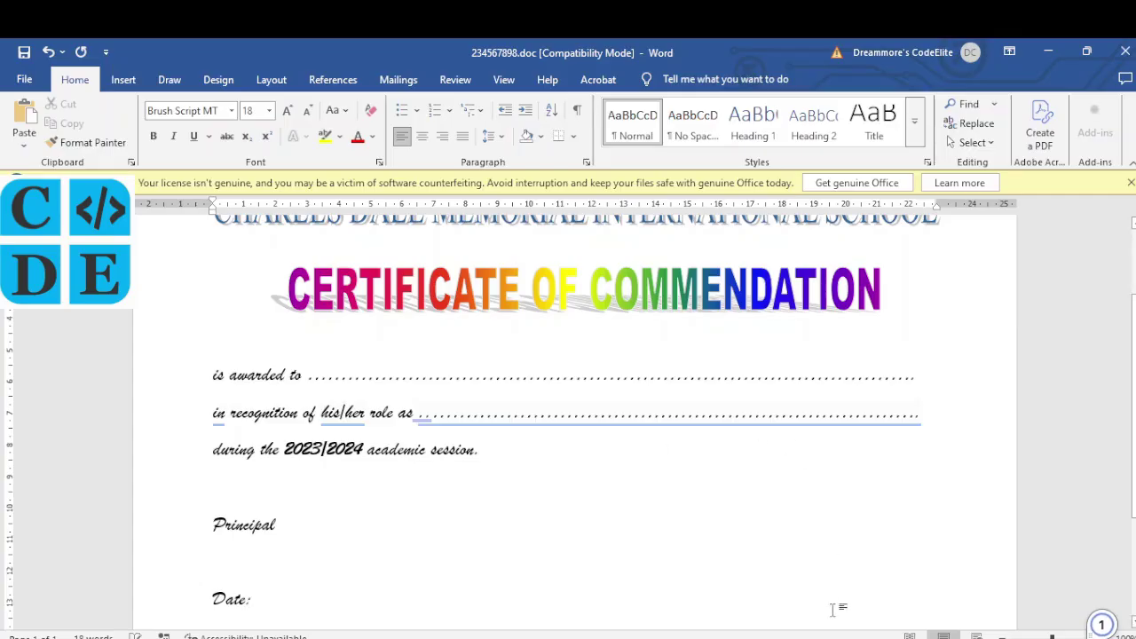
{"action": "key", "text": "alt+Tab"}
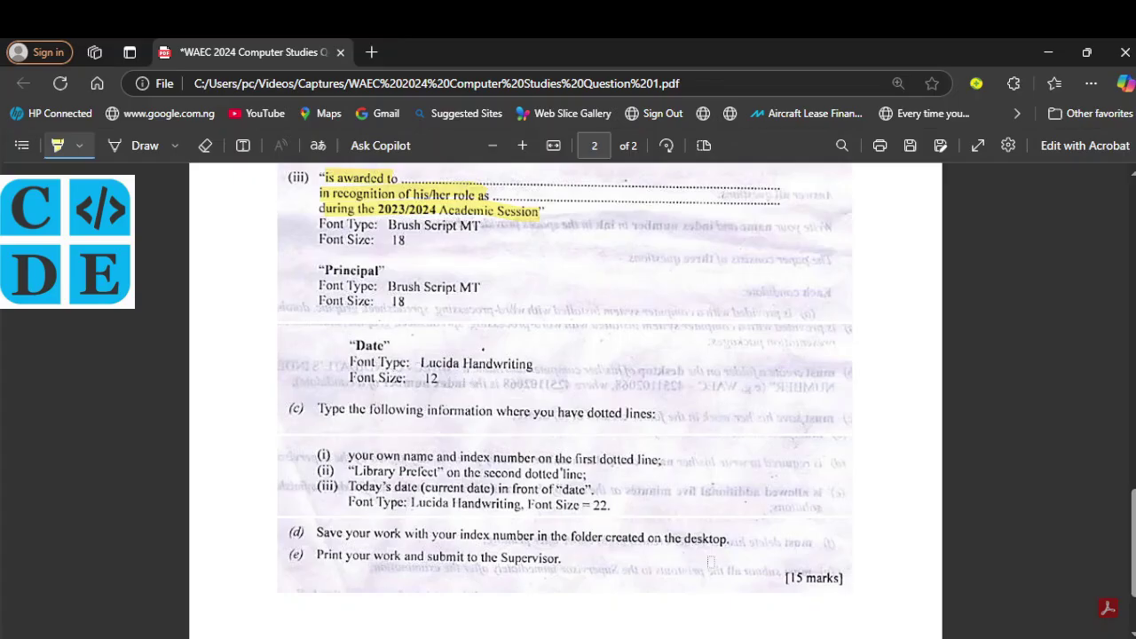
Step: Format the 'Date:' label in Lucida Handwriting at size 12, then recheck the question paper
{"action": "key", "text": "alt+Tab"}
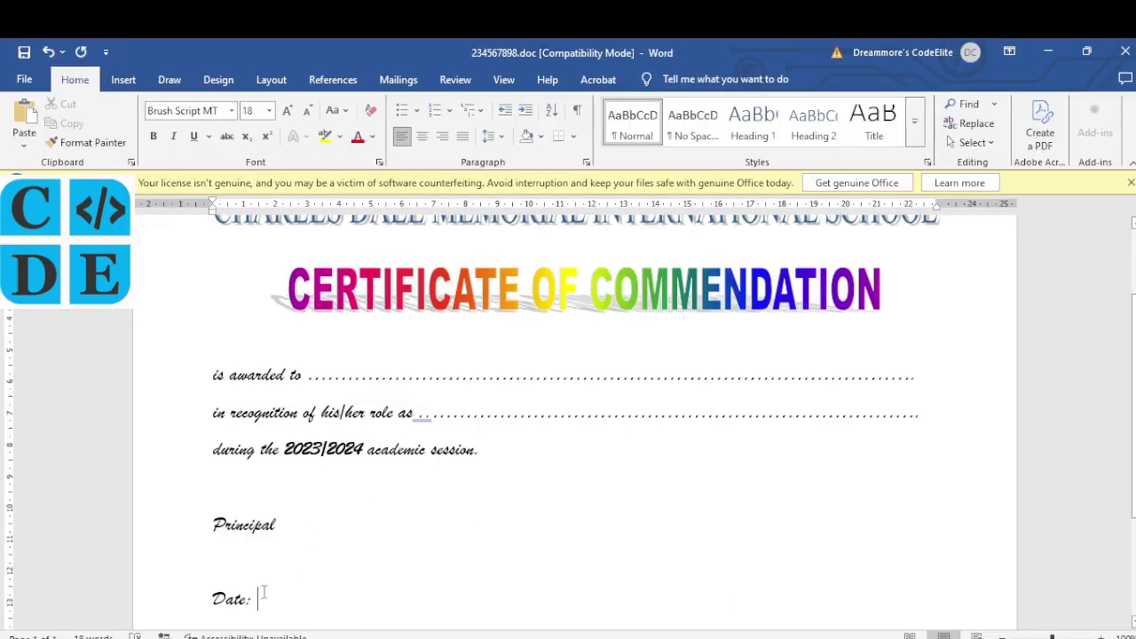
{"action": "left_click_drag", "start_coordinate": [266, 600], "coordinate": [215, 601]}
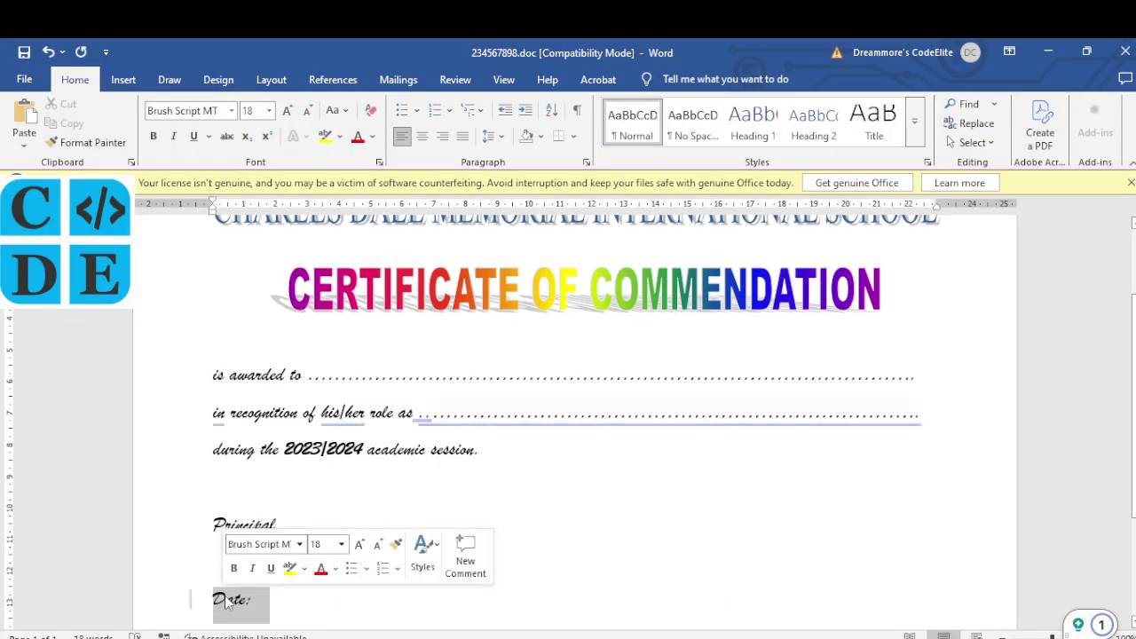
{"action": "left_click", "coordinate": [300, 545]}
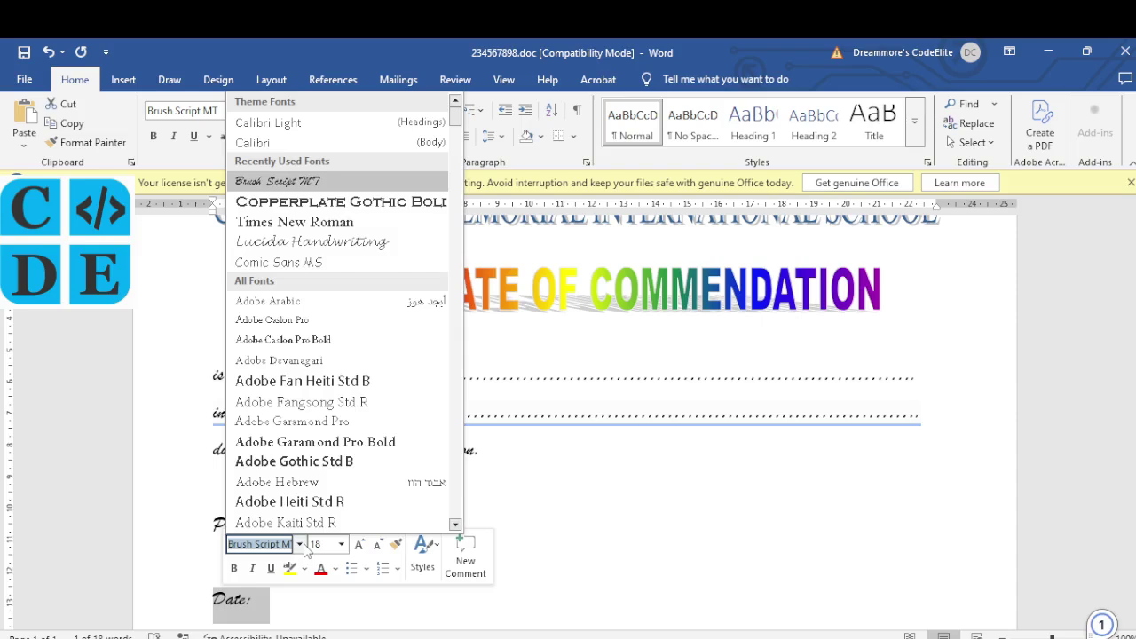
{"action": "key", "text": "Down"}
{"action": "key", "text": "Down"}
{"action": "key", "text": "Down"}
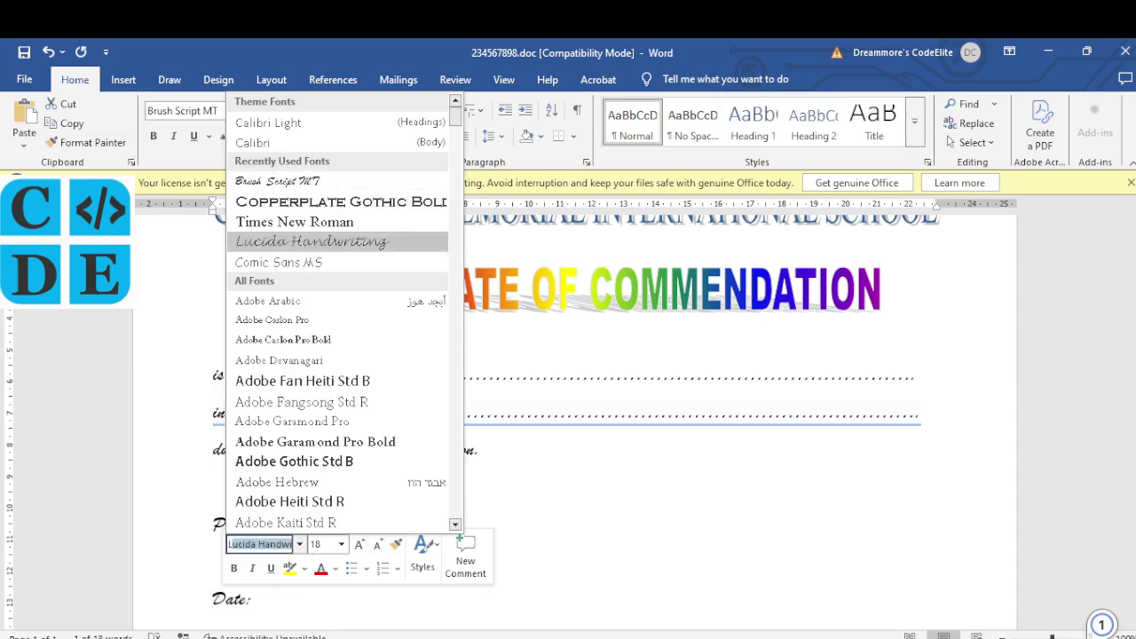
{"action": "key", "text": "Return"}
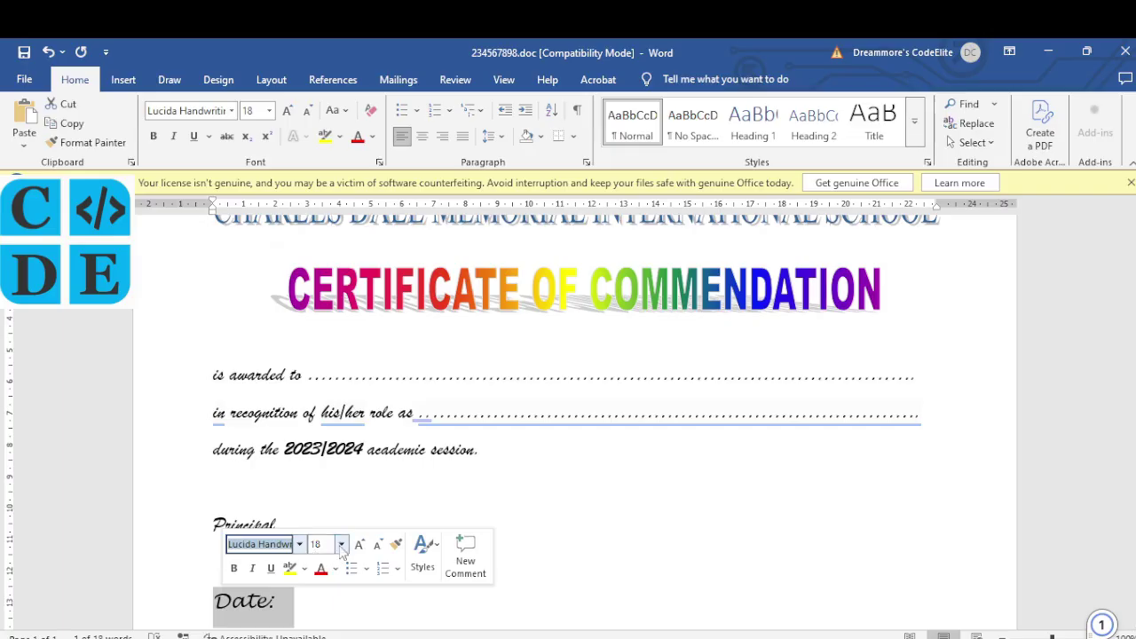
{"action": "left_click", "coordinate": [341, 545]}
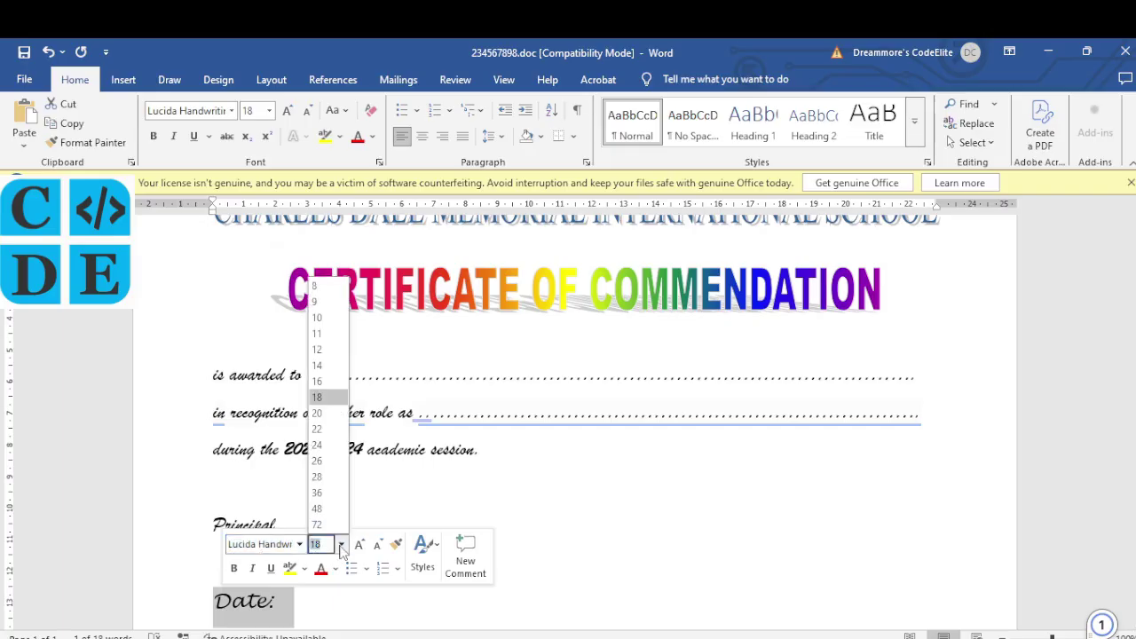
{"action": "left_click", "coordinate": [323, 350]}
{"action": "left_click", "coordinate": [330, 601]}
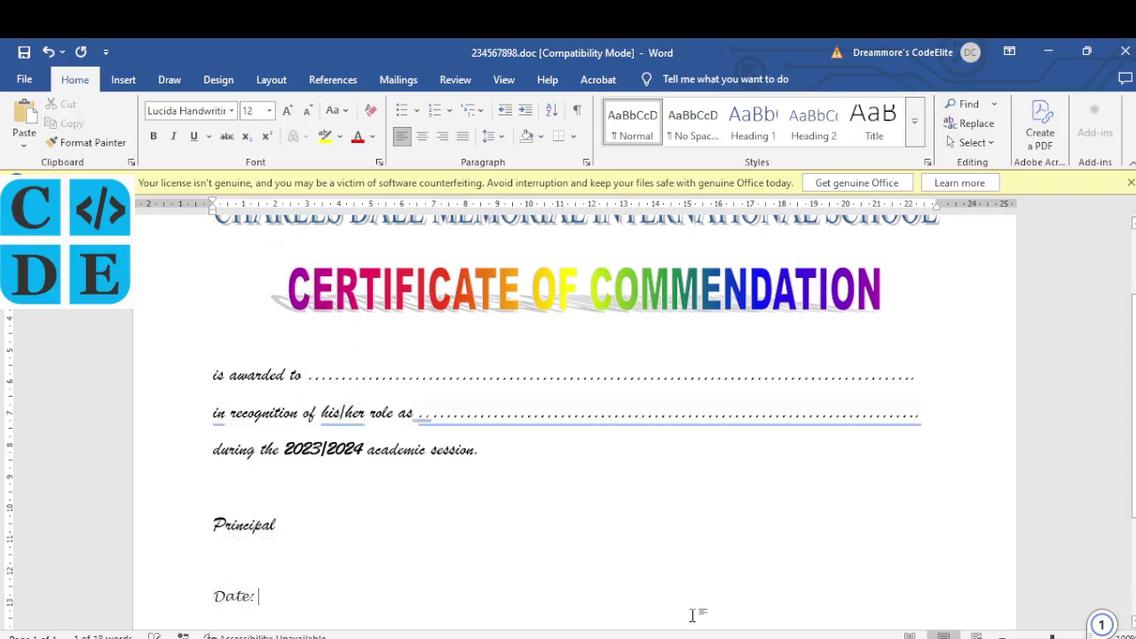
{"action": "left_click", "coordinate": [674, 573]}
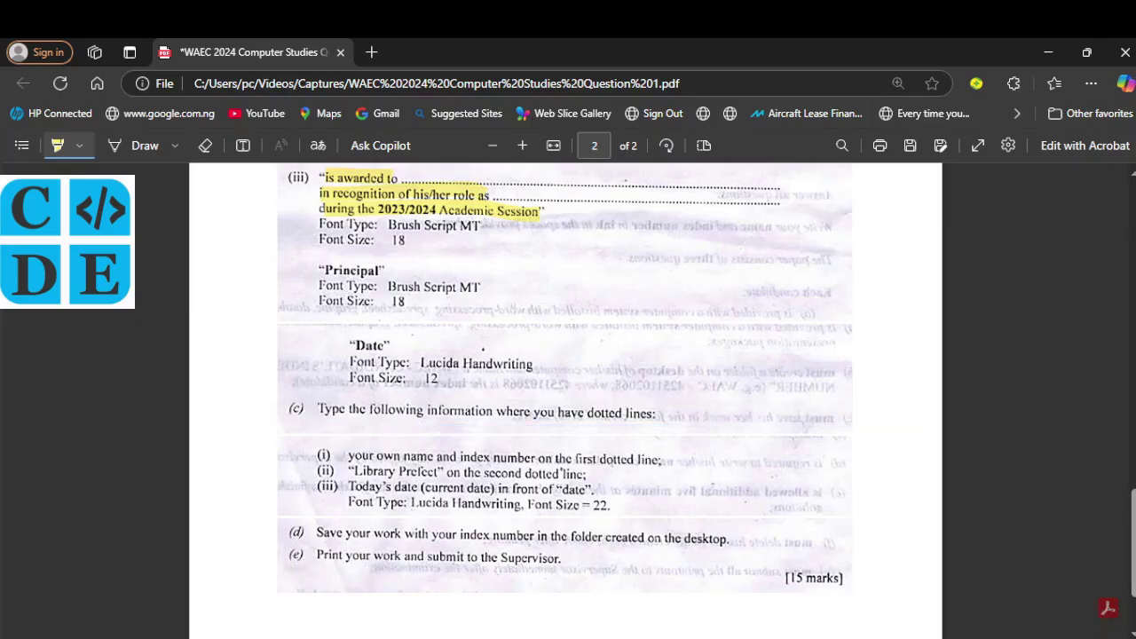
{"action": "key", "text": "alt+Tab"}
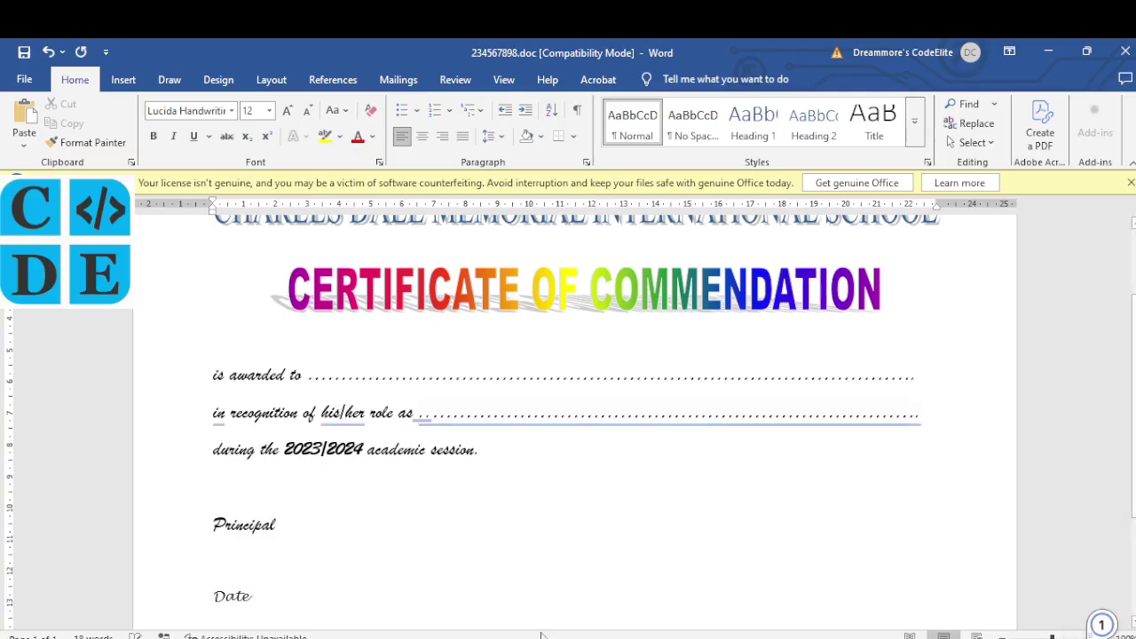
{"action": "key", "text": "alt+Tab"}
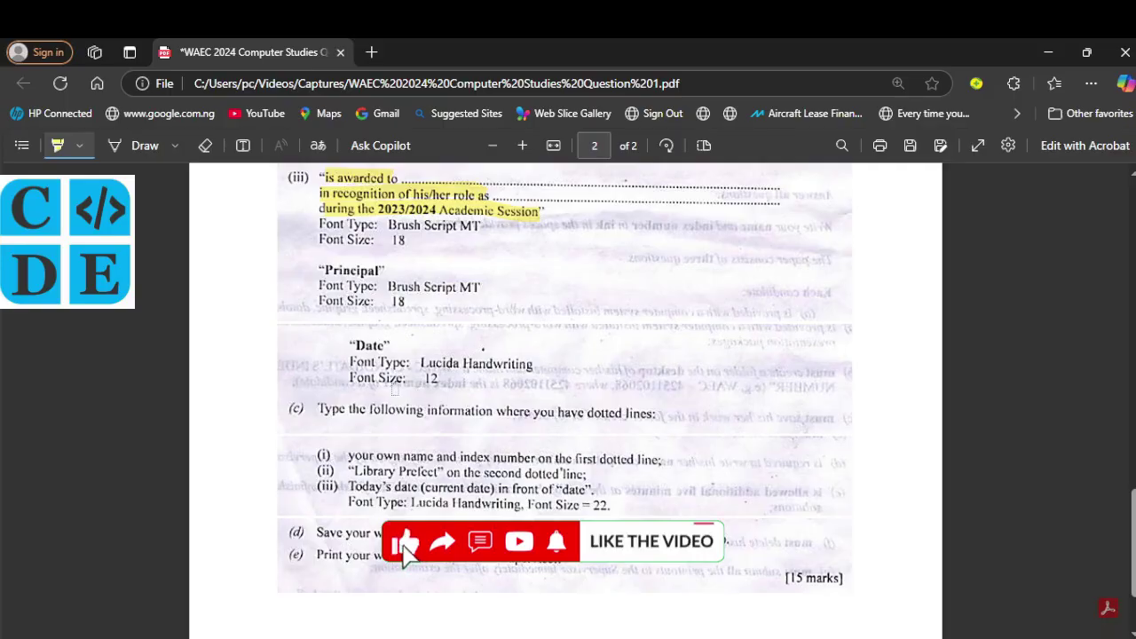
Step: Scroll the PDF to the dotted-line filling instructions, then go back to the Word certificate
{"action": "scroll", "coordinate": [444, 550], "scroll_direction": "down", "scroll_amount": 1}
{"action": "scroll", "coordinate": [564, 382], "scroll_direction": "down", "scroll_amount": 1}
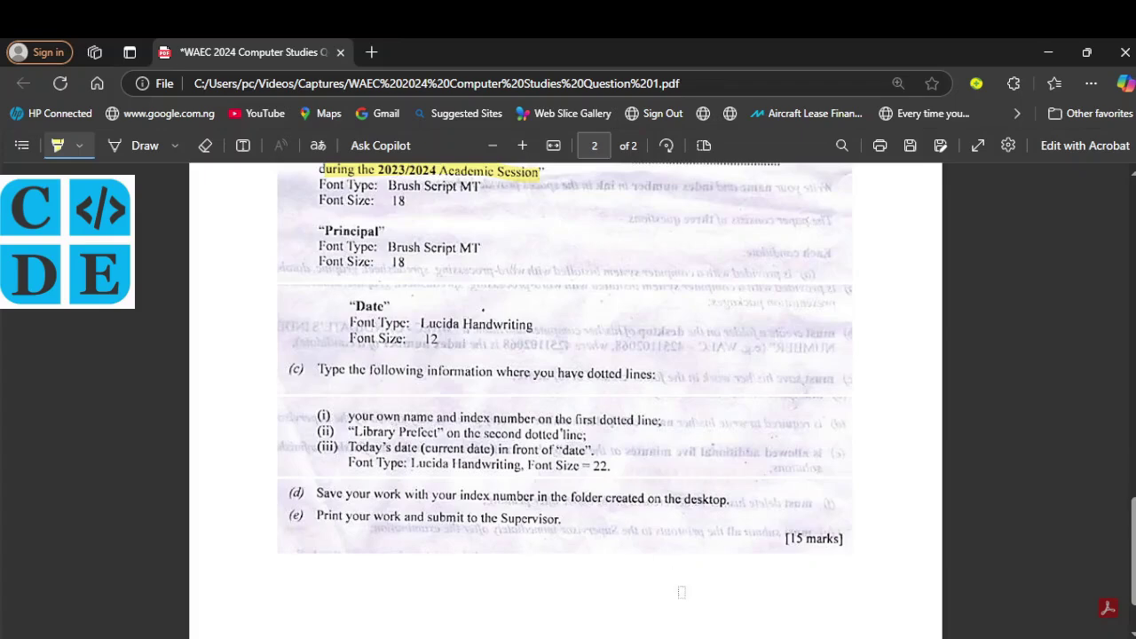
{"action": "left_click", "coordinate": [674, 577]}
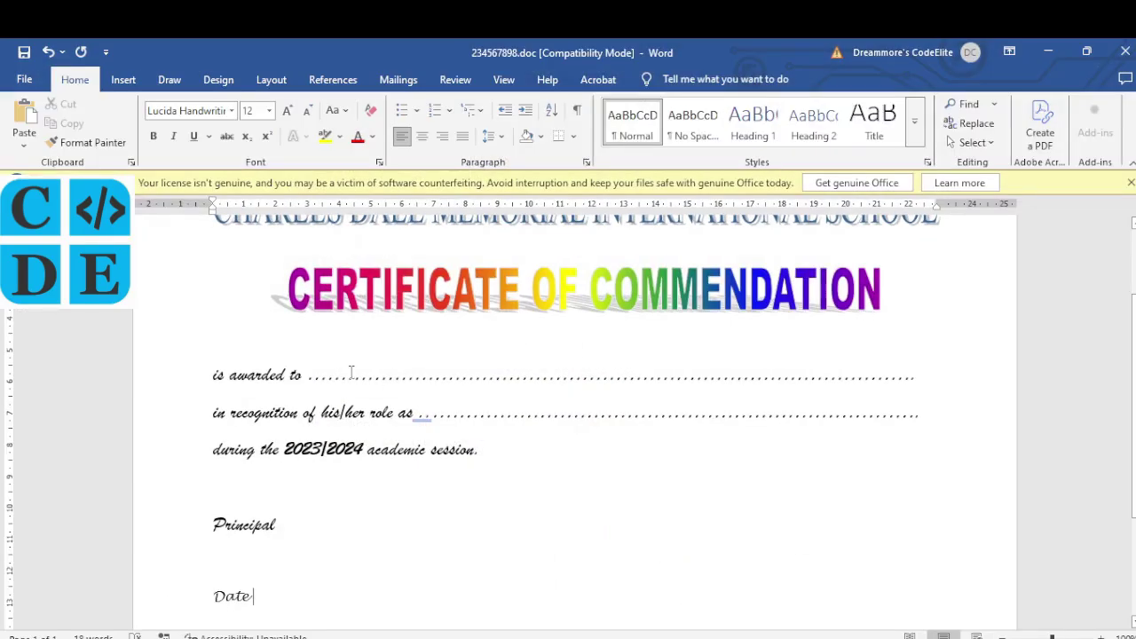
Step: Draw a text box above the 'is awarded to' line containing the candidate's full name and index number
{"action": "left_click", "coordinate": [399, 372]}
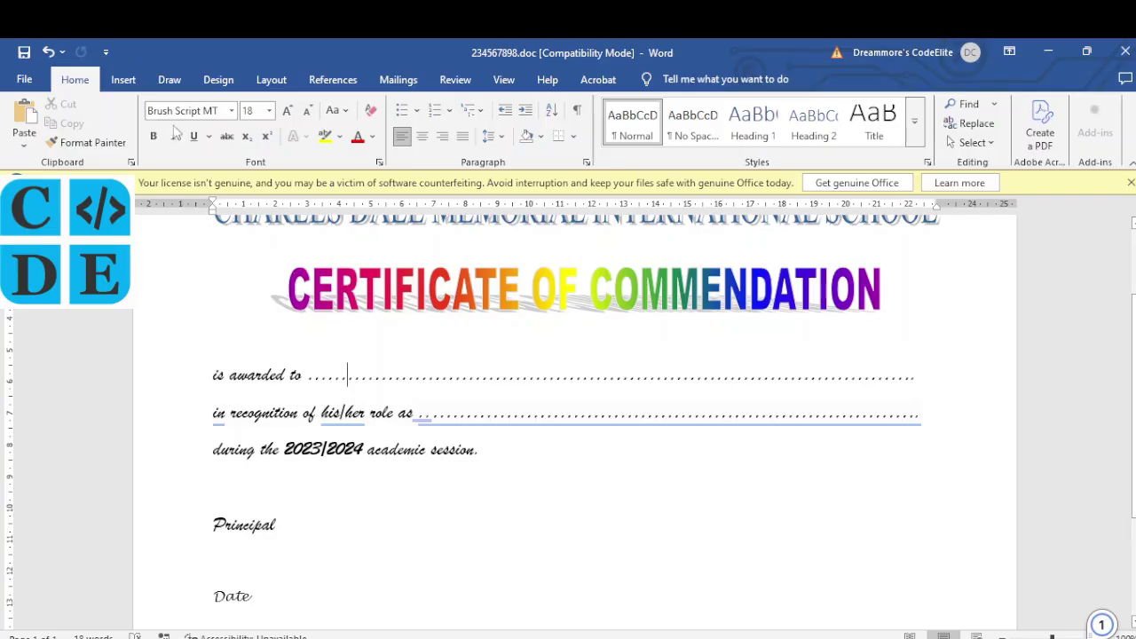
{"action": "left_click", "coordinate": [123, 79]}
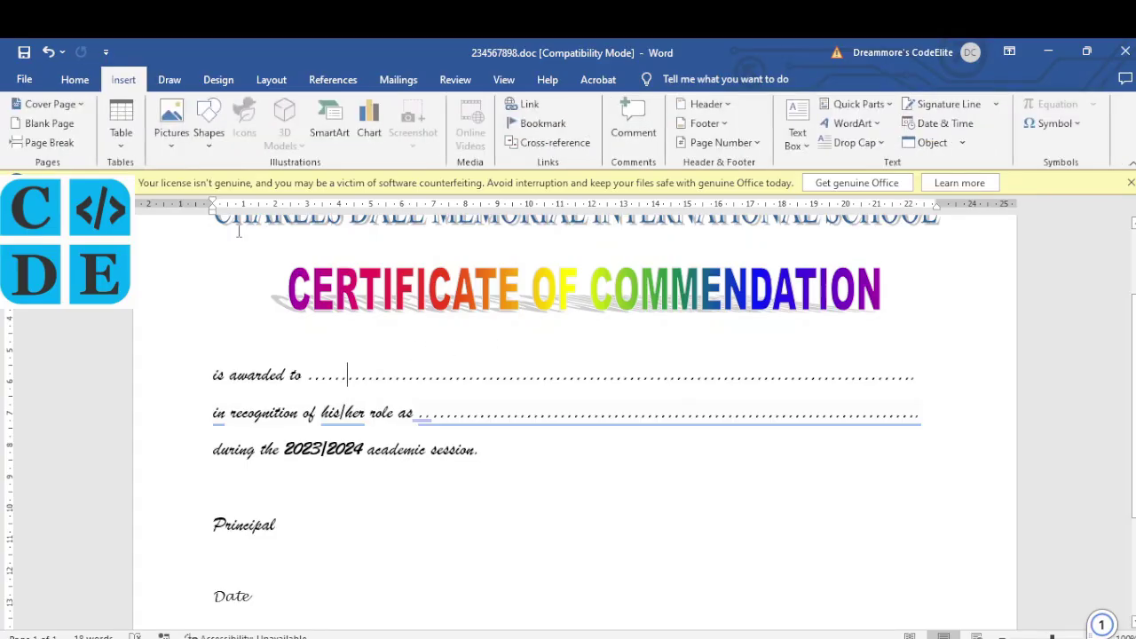
{"action": "left_click", "coordinate": [213, 152]}
{"action": "left_click", "coordinate": [205, 184]}
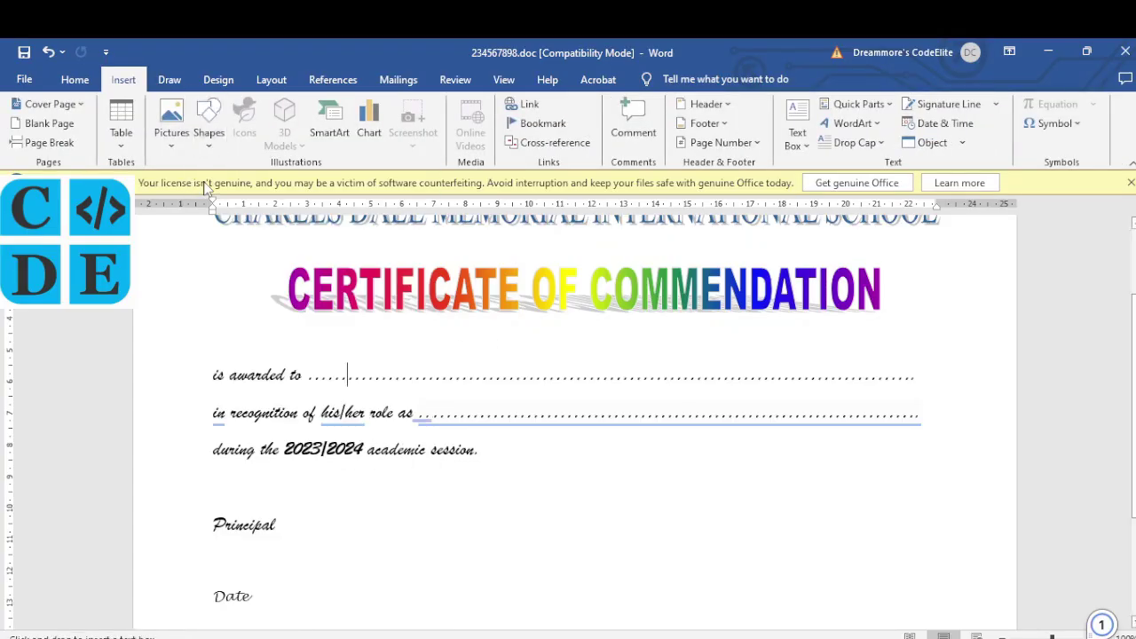
{"action": "left_click_drag", "start_coordinate": [332, 336], "coordinate": [786, 381]}
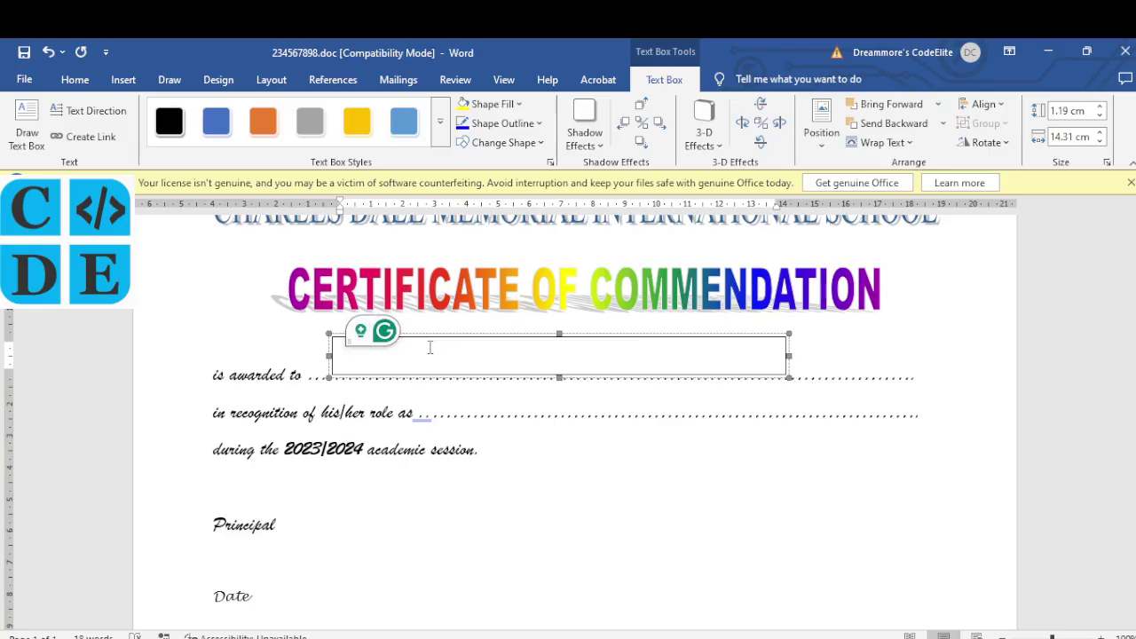
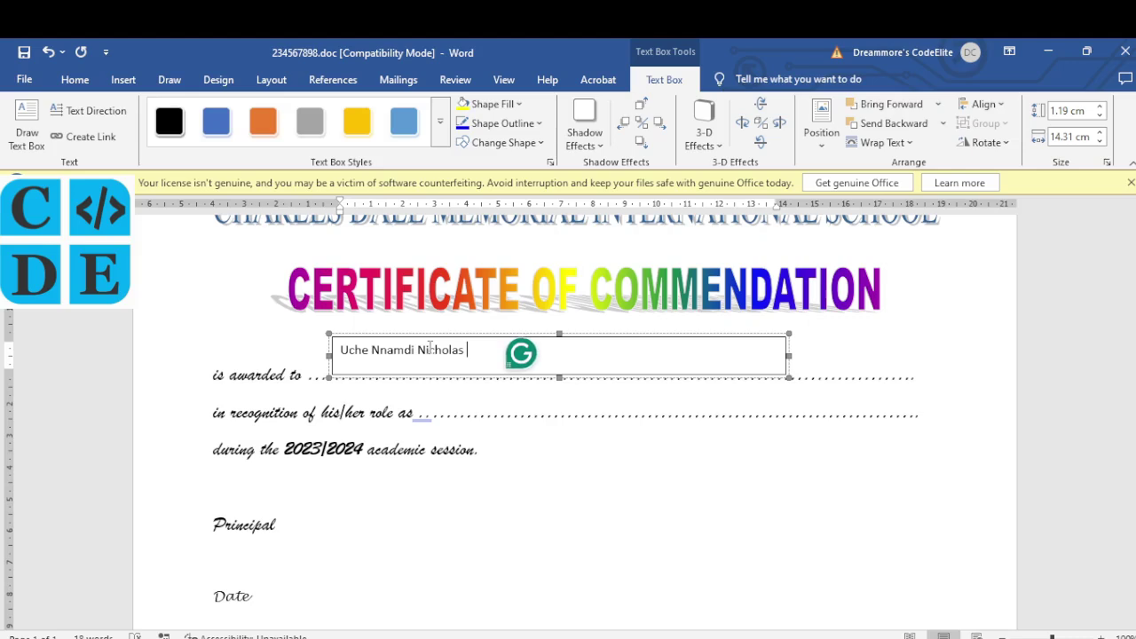
{"action": "type", "text": "- "}
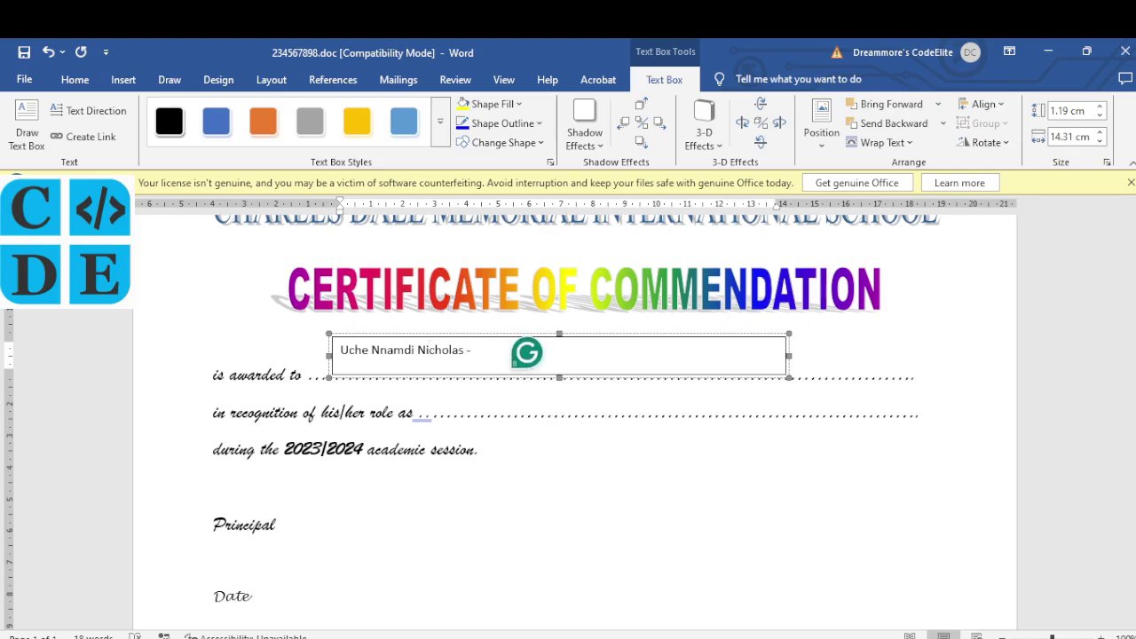
{"action": "type", "text": "23456"}
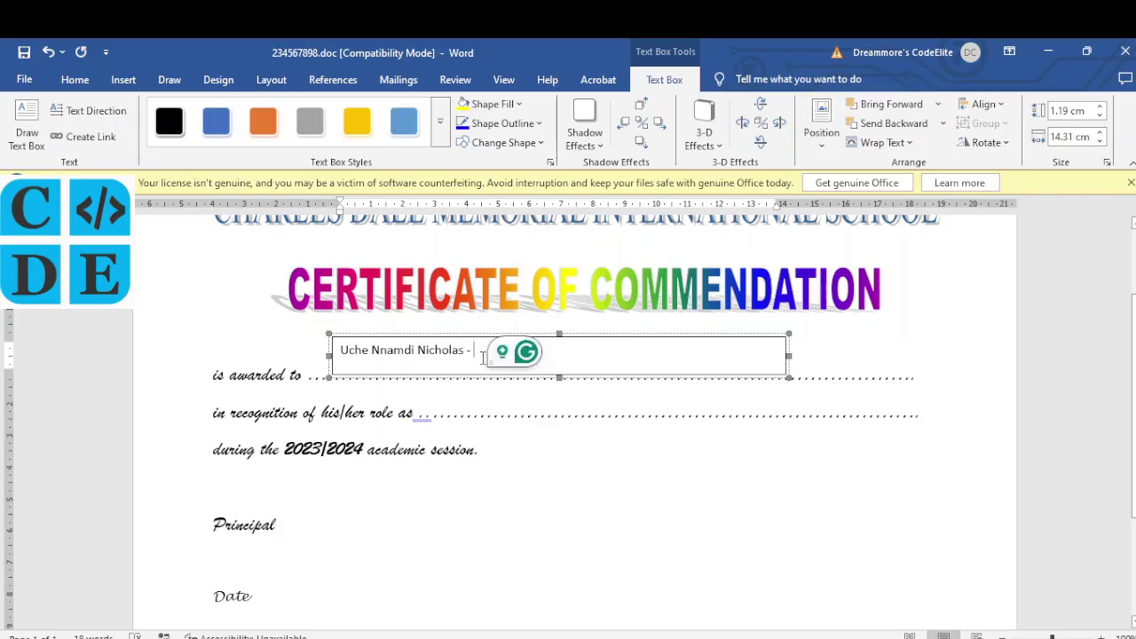
{"action": "type", "text": "789"}
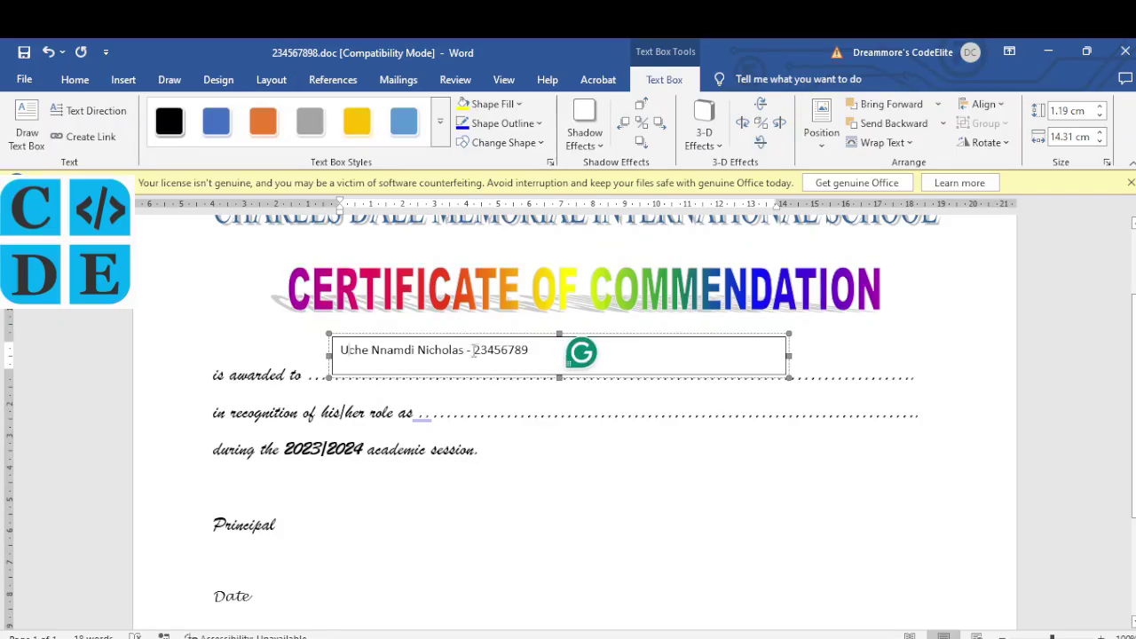
{"action": "left_click", "coordinate": [538, 379]}
Step: Give the name box No Outline and No Fill, positioned just above the 'is awarded to' dots
{"action": "left_click", "coordinate": [541, 380]}
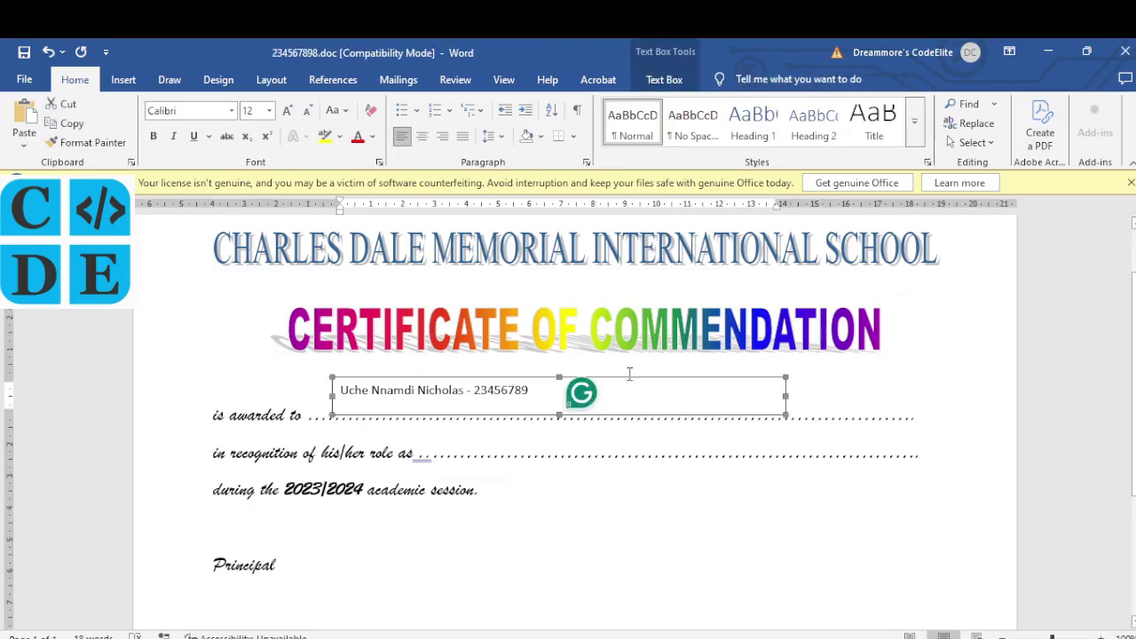
{"action": "left_click", "coordinate": [673, 79]}
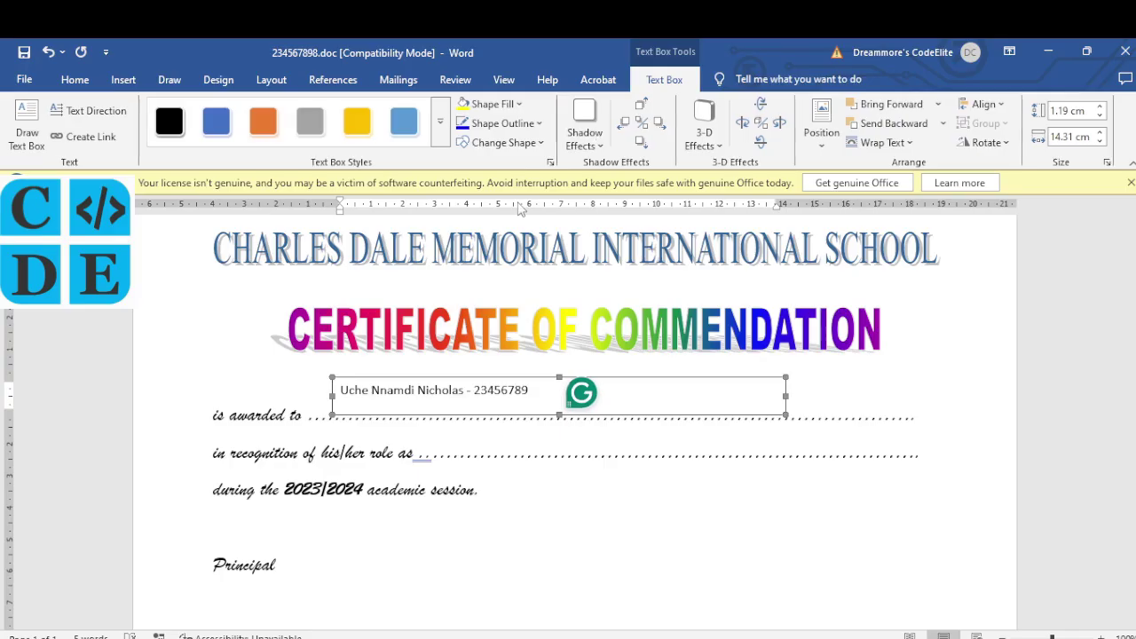
{"action": "left_click", "coordinate": [538, 124]}
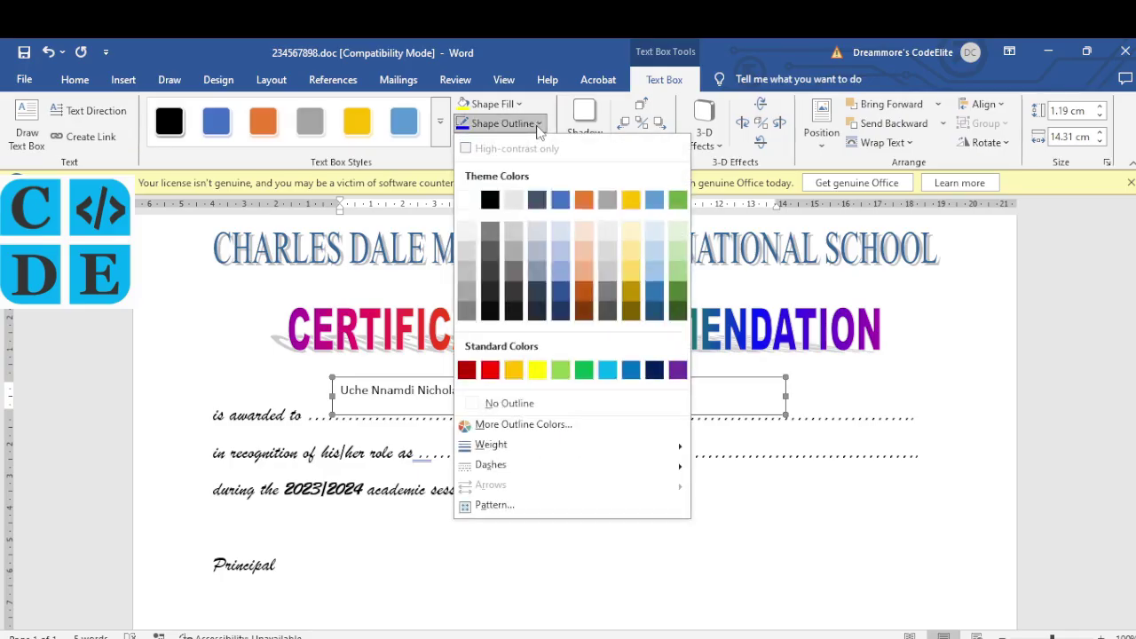
{"action": "left_click", "coordinate": [507, 403]}
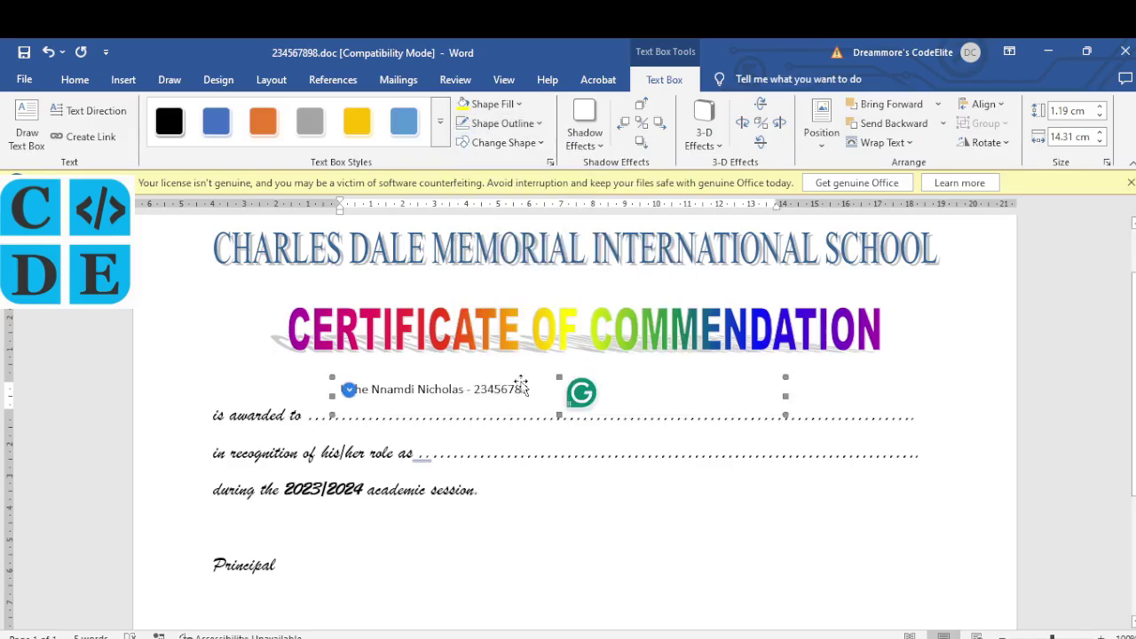
{"action": "left_click_drag", "start_coordinate": [522, 387], "coordinate": [525, 406]}
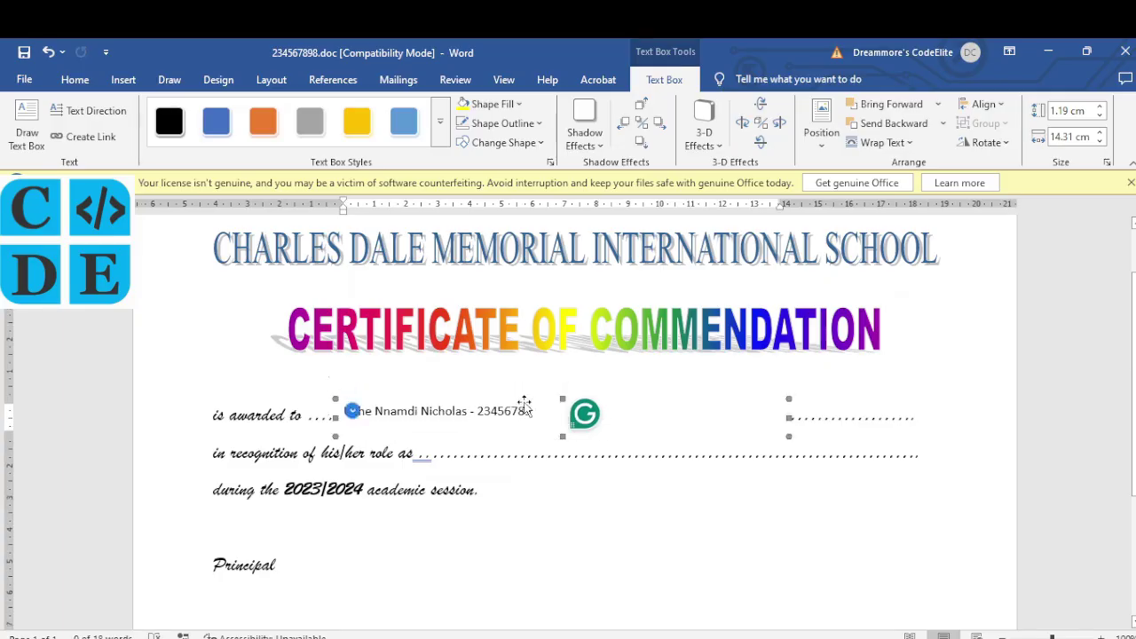
{"action": "left_click_drag", "start_coordinate": [523, 387], "coordinate": [524, 371]}
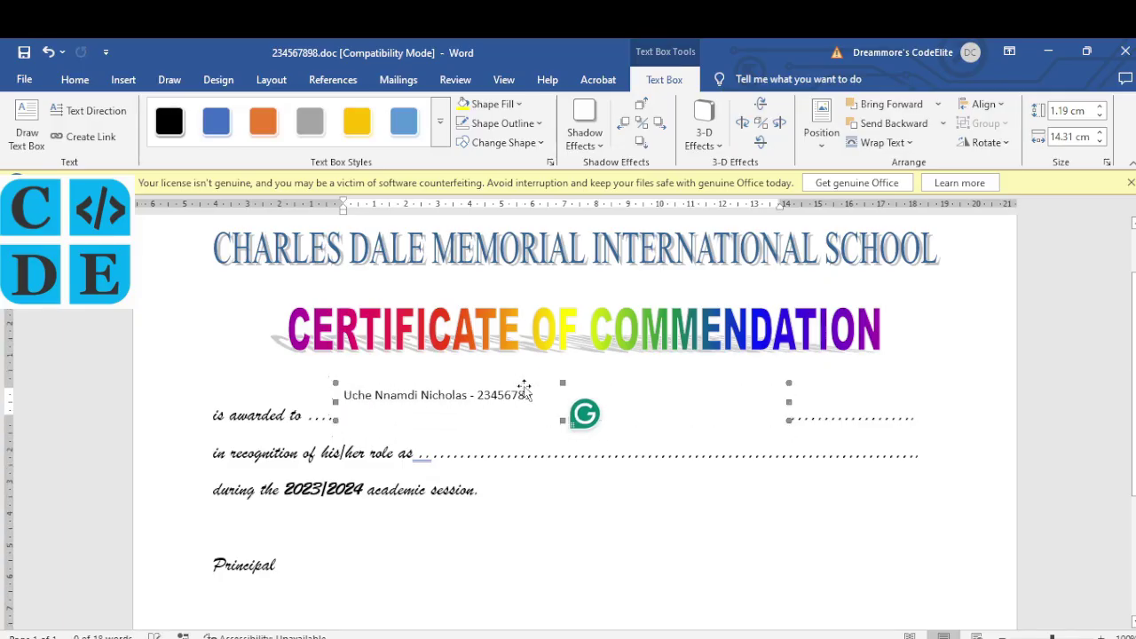
{"action": "left_click", "coordinate": [520, 105]}
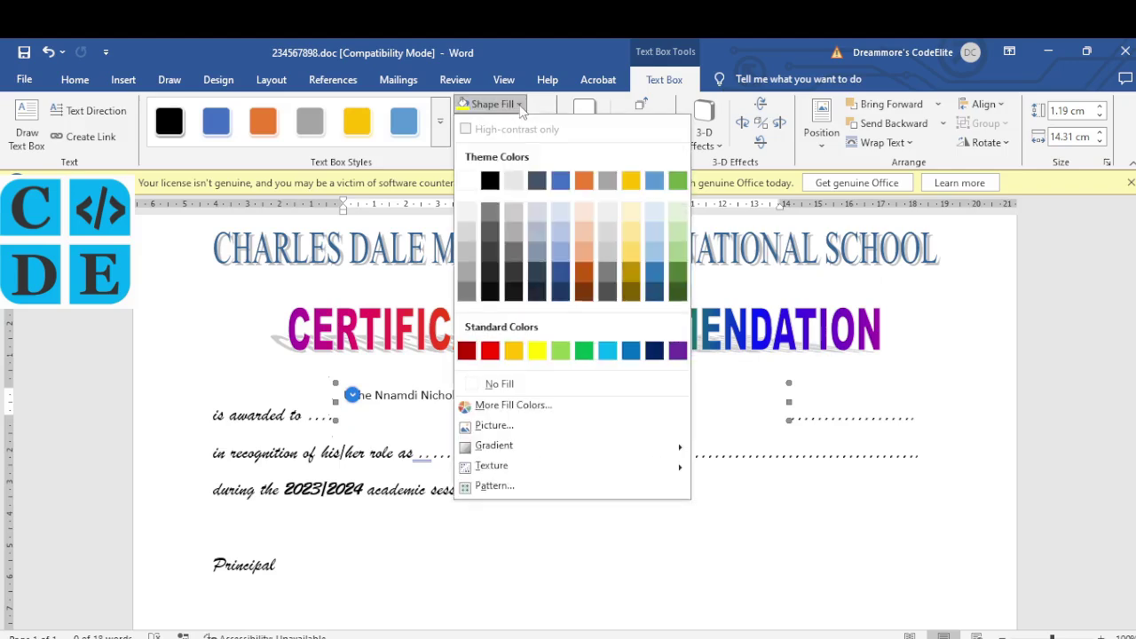
{"action": "left_click", "coordinate": [549, 383]}
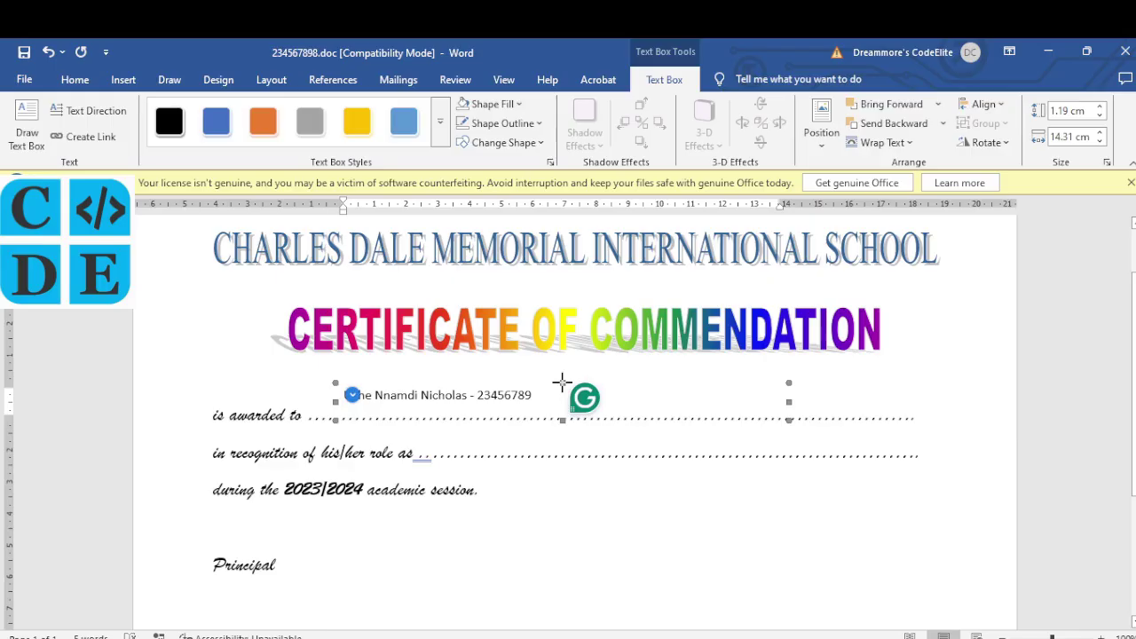
Step: Duplicate the name box onto the role line and type 'Library Prefect' in it
{"action": "left_click_drag", "start_coordinate": [563, 388], "coordinate": [577, 401]}
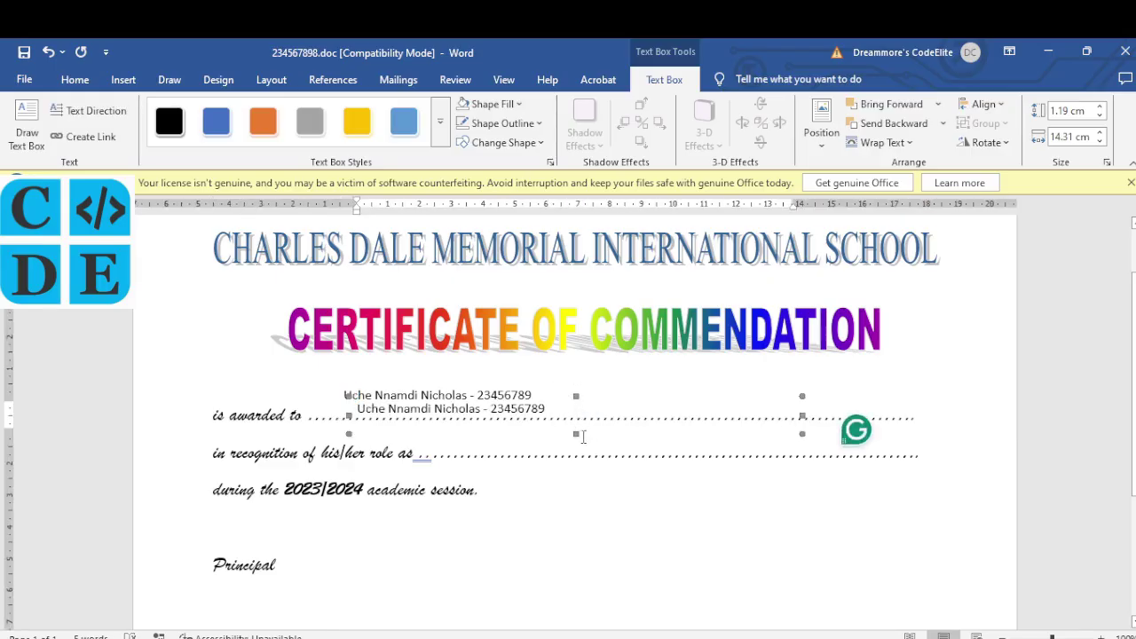
{"action": "left_click_drag", "start_coordinate": [549, 442], "coordinate": [586, 460]}
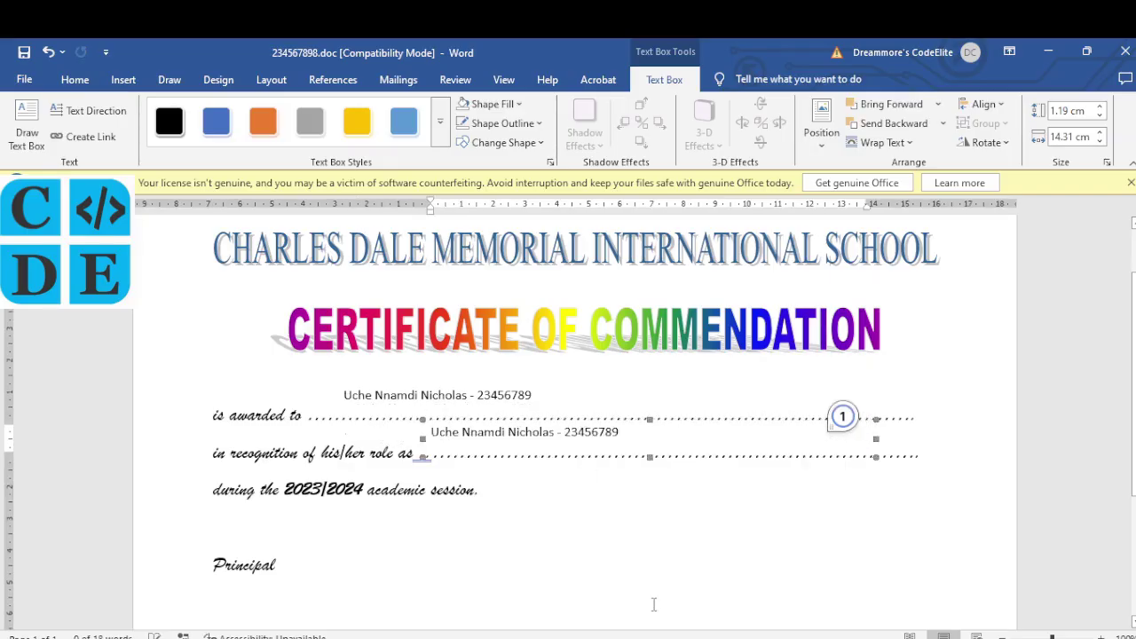
{"action": "key", "text": "alt+Tab"}
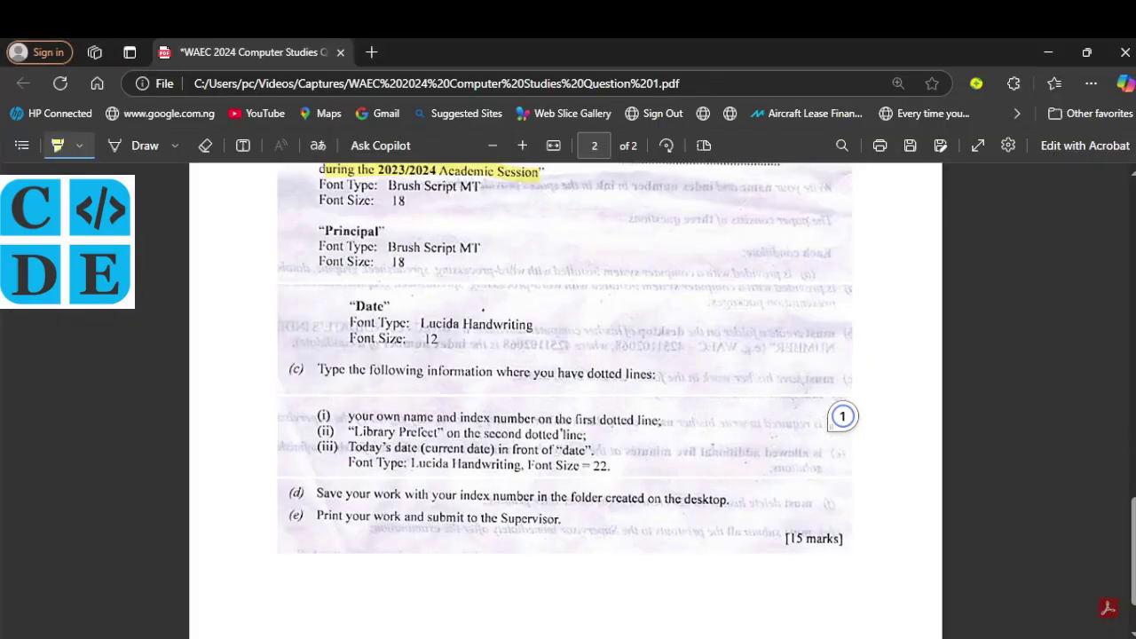
{"action": "key", "text": "alt+Tab"}
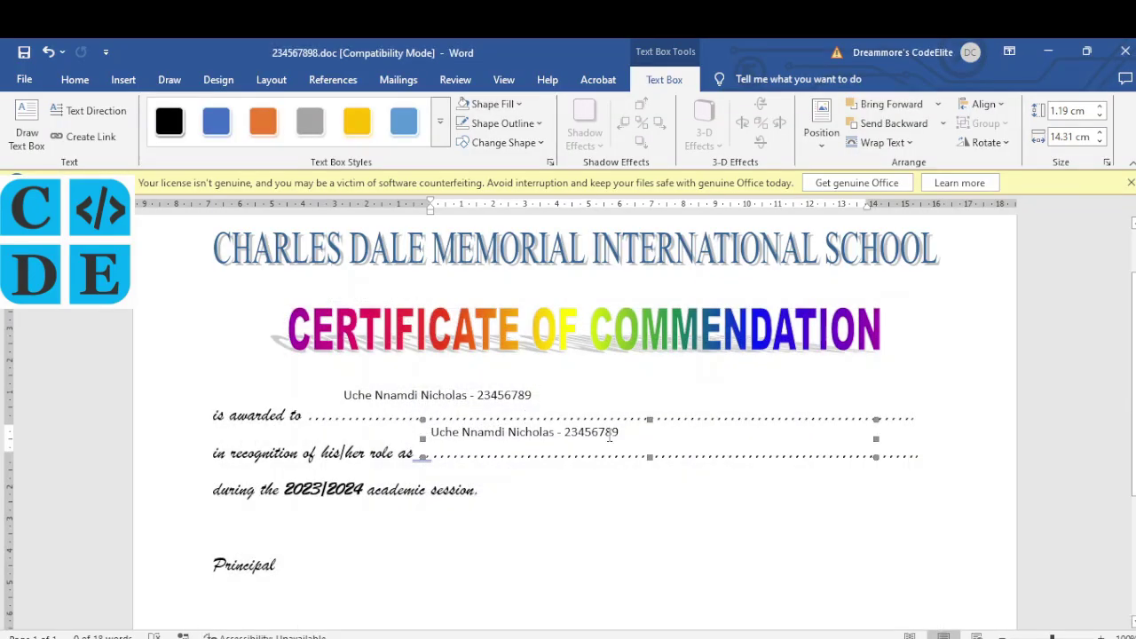
{"action": "left_click_drag", "start_coordinate": [618, 432], "coordinate": [441, 437]}
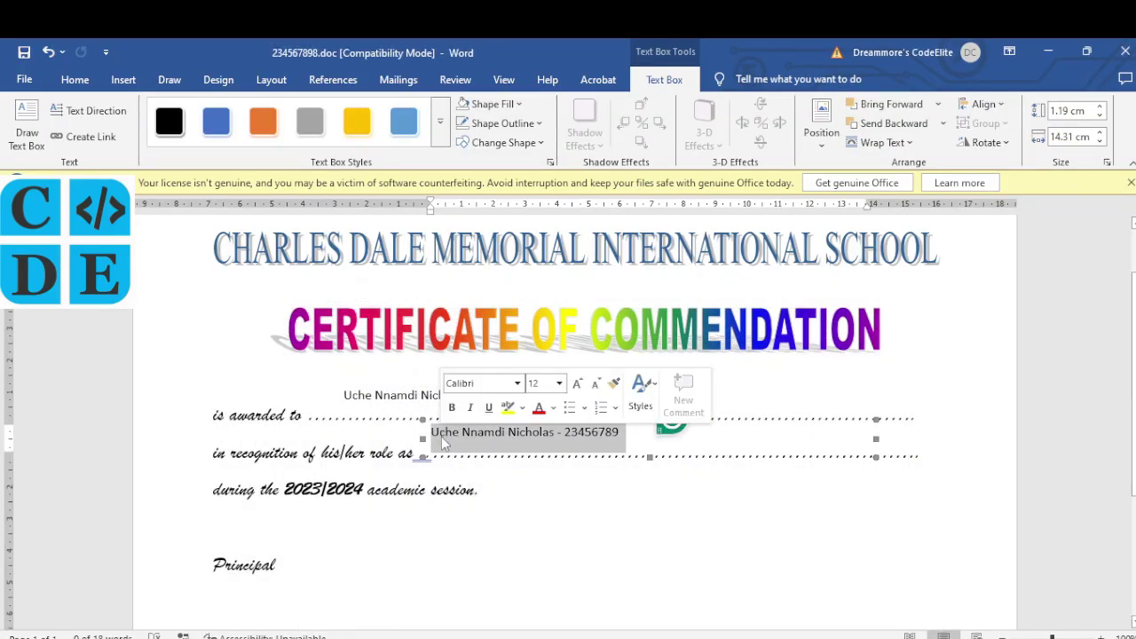
{"action": "type", "text": "Libra"}
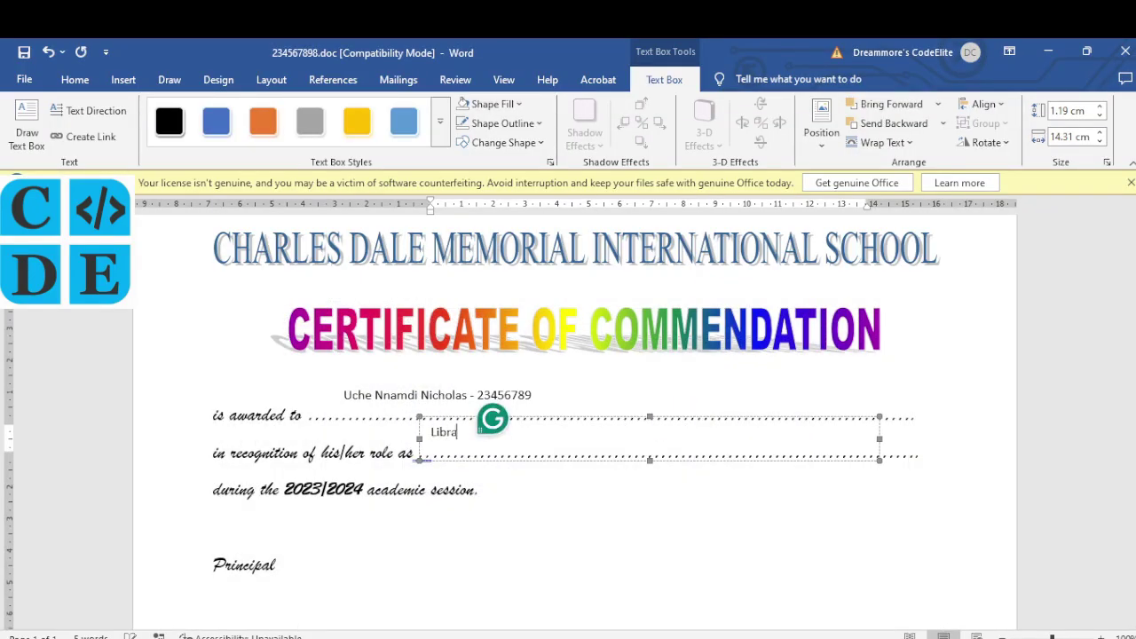
{"action": "type", "text": "ry Pre"}
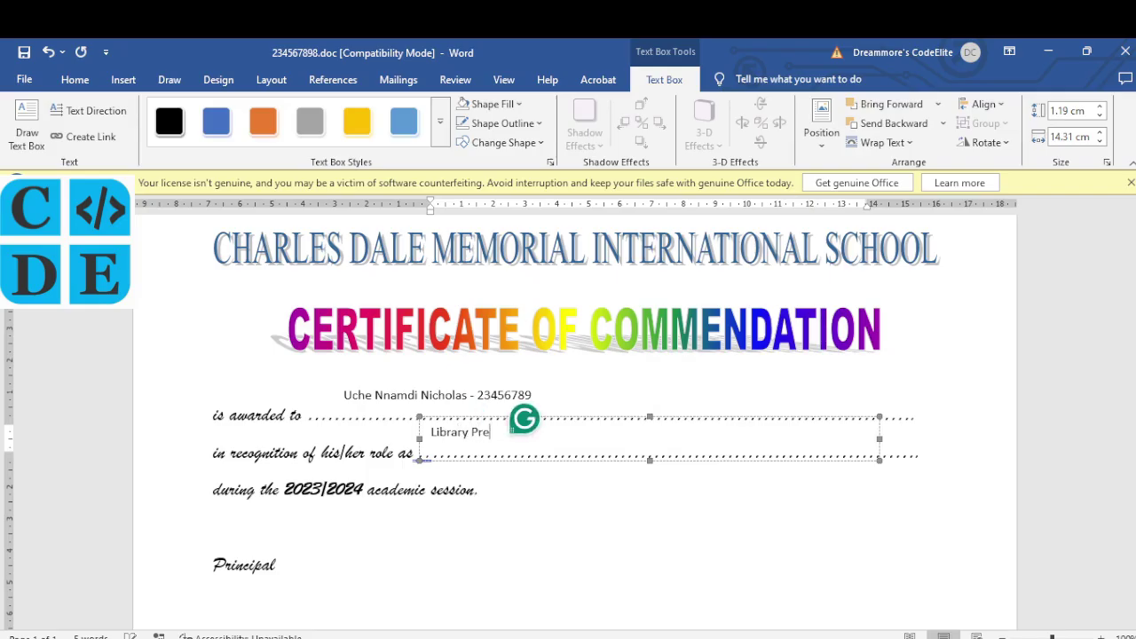
{"action": "type", "text": "fet"}
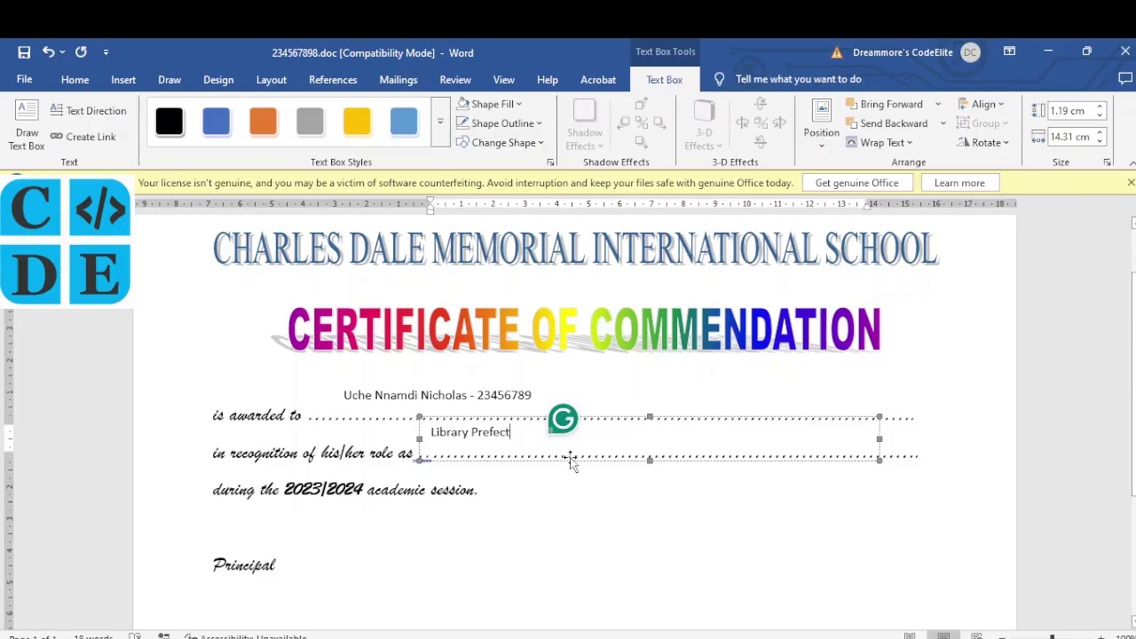
Step: Copy the Library Prefect box beside Date and enter the date 13/4/2025
{"action": "key", "text": "alt+Tab"}
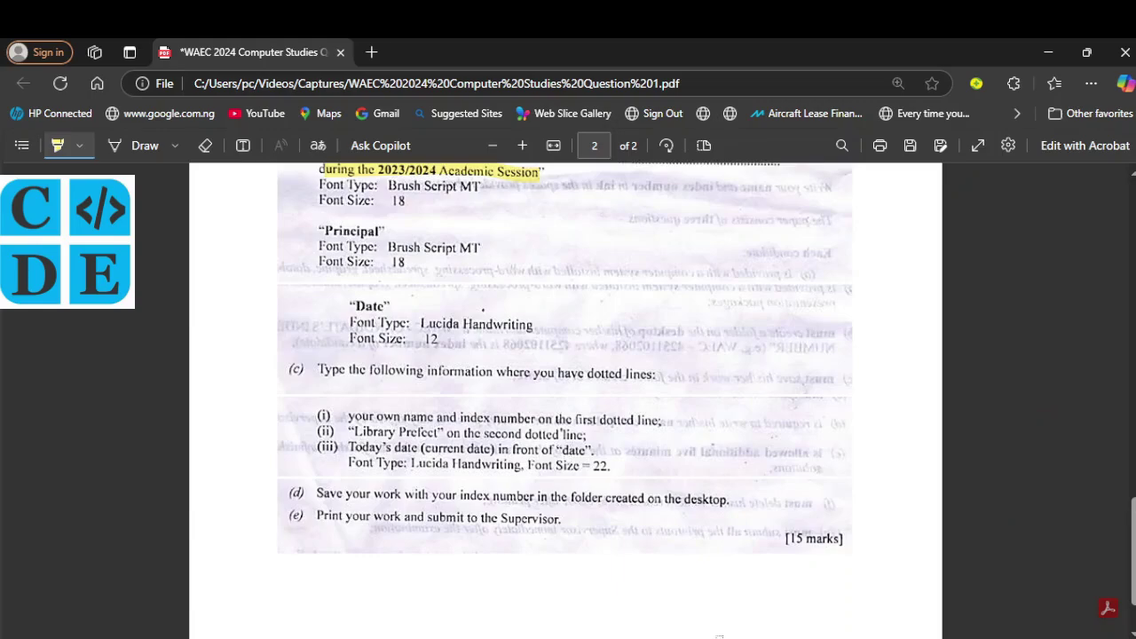
{"action": "left_click", "coordinate": [683, 568]}
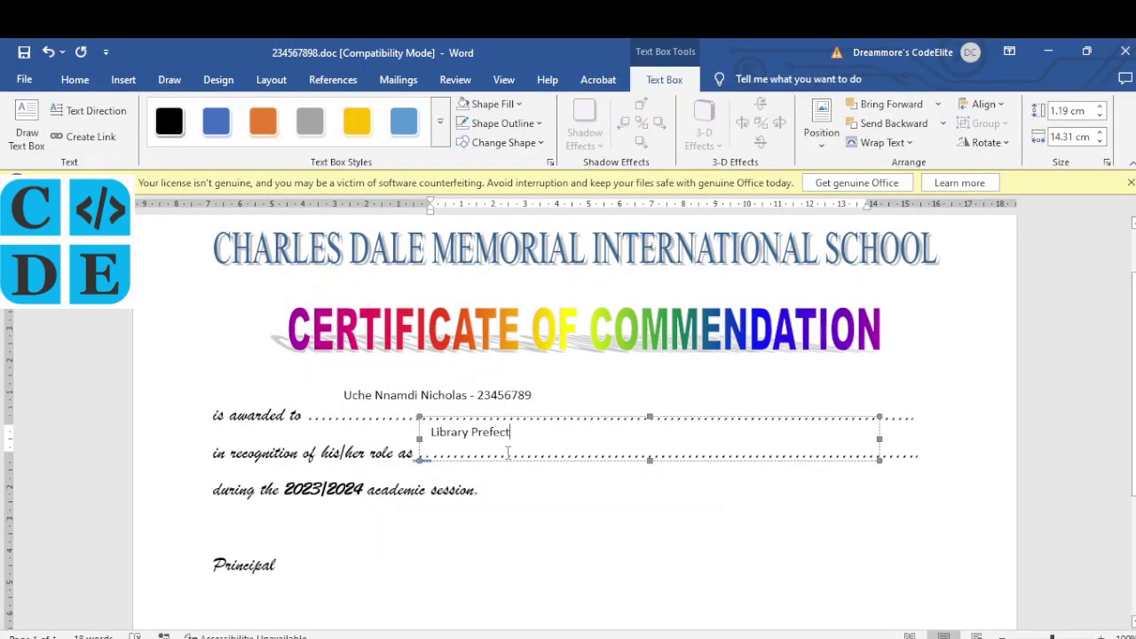
{"action": "left_click", "coordinate": [504, 457]}
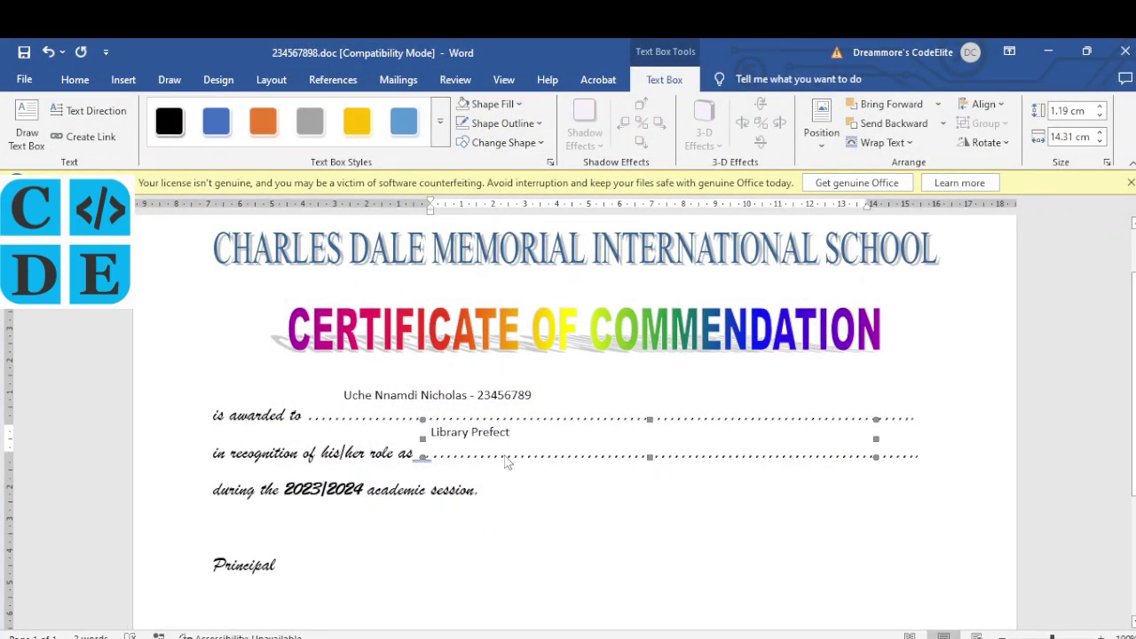
{"action": "key", "text": "ctrl+c"}
{"action": "key", "text": "ctrl+v"}
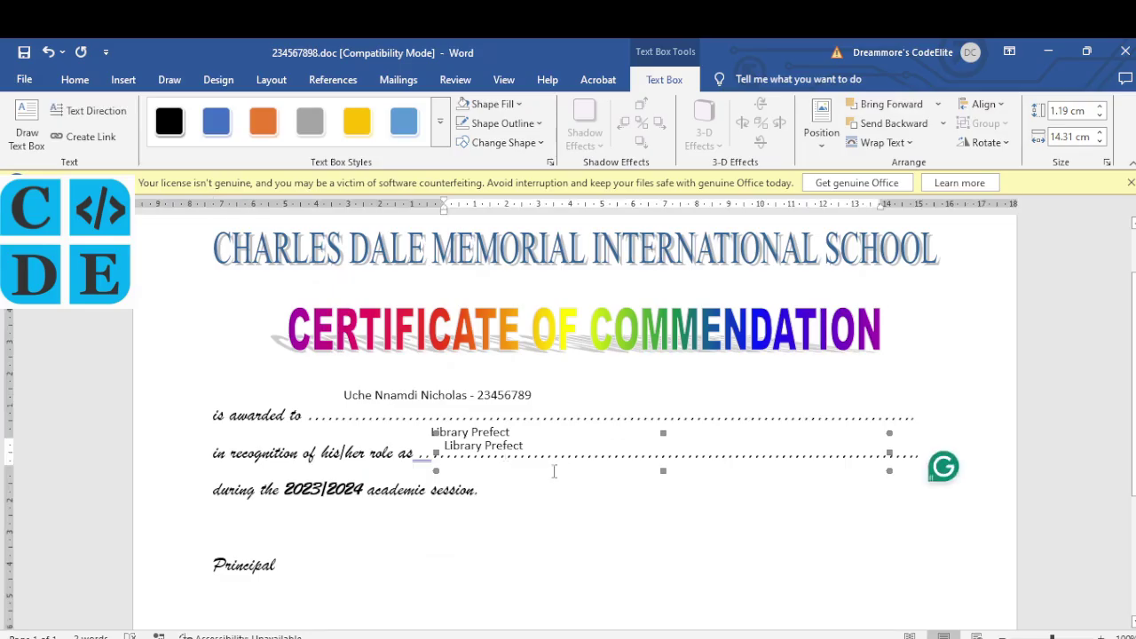
{"action": "left_click_drag", "start_coordinate": [556, 469], "coordinate": [270, 481]}
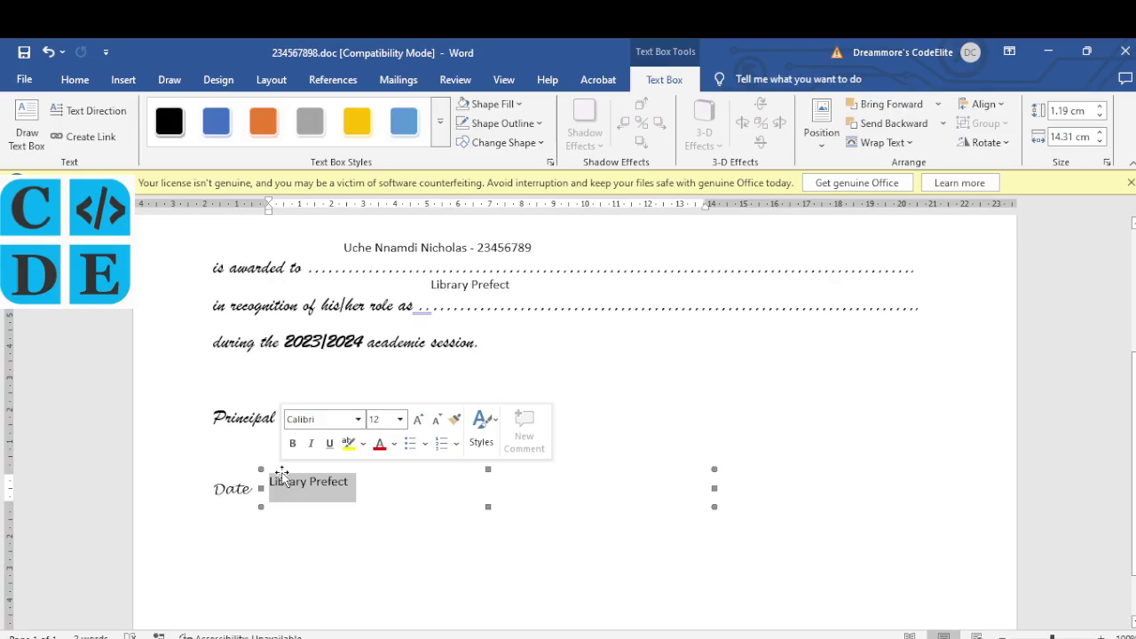
{"action": "type", "text": "13/4/2025"}
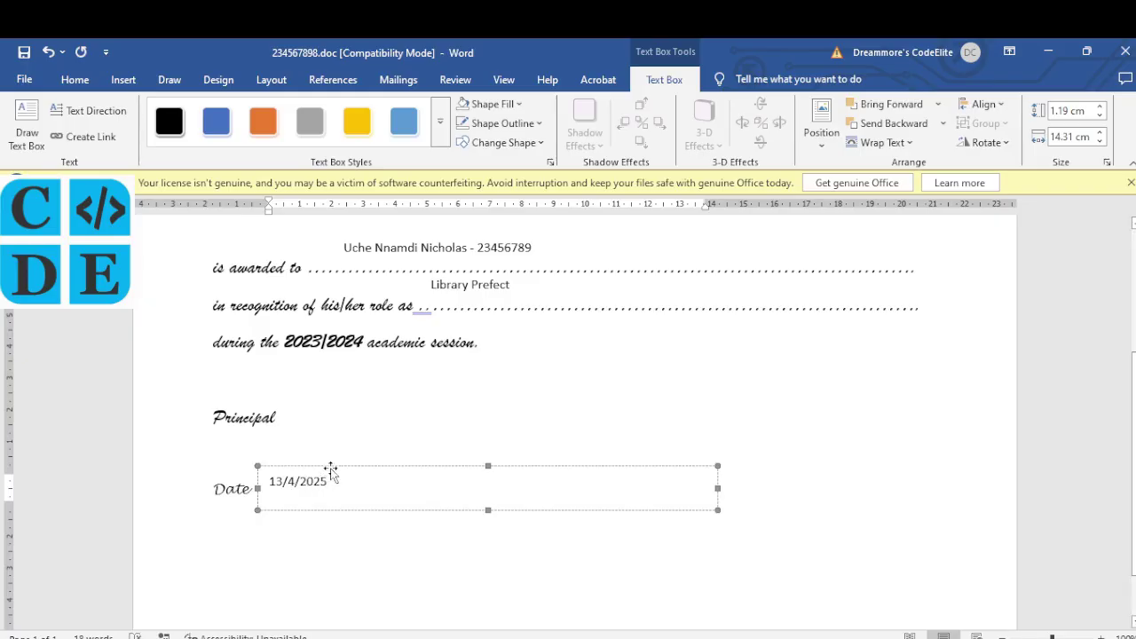
{"action": "left_click_drag", "start_coordinate": [333, 471], "coordinate": [337, 480]}
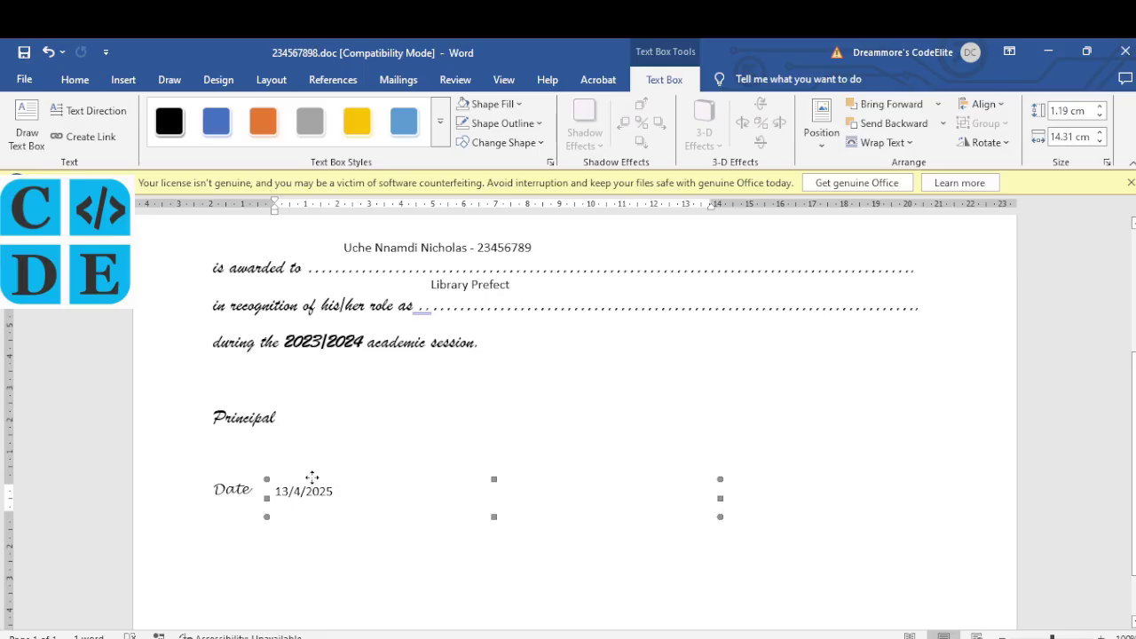
{"action": "left_click_drag", "start_coordinate": [311, 475], "coordinate": [319, 474]}
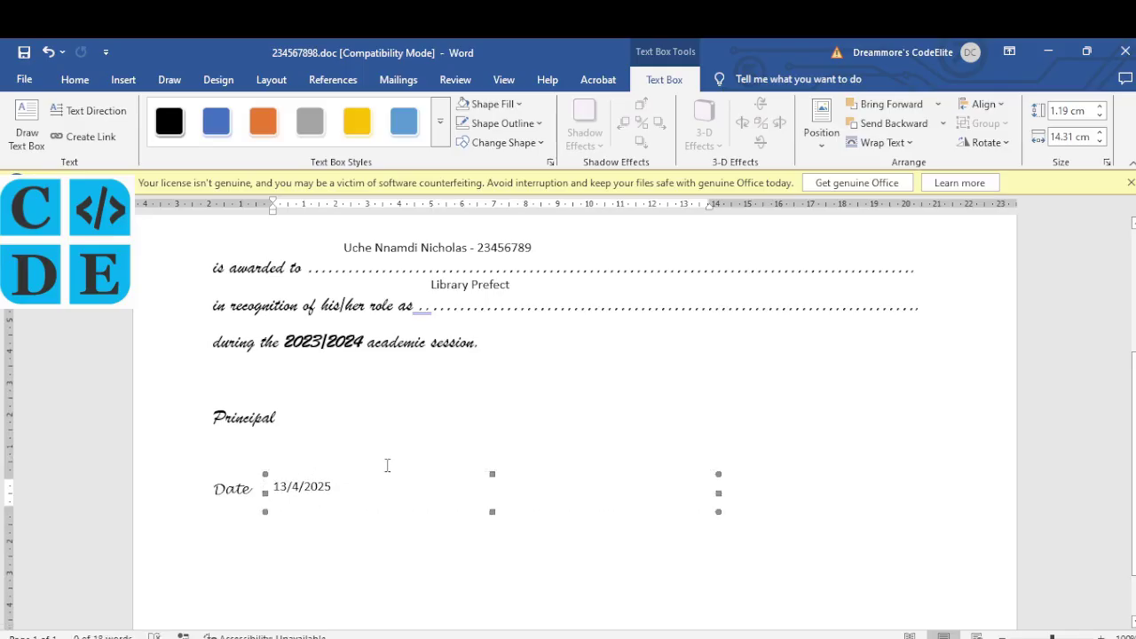
{"action": "scroll", "coordinate": [540, 376], "scroll_direction": "up", "scroll_amount": 2}
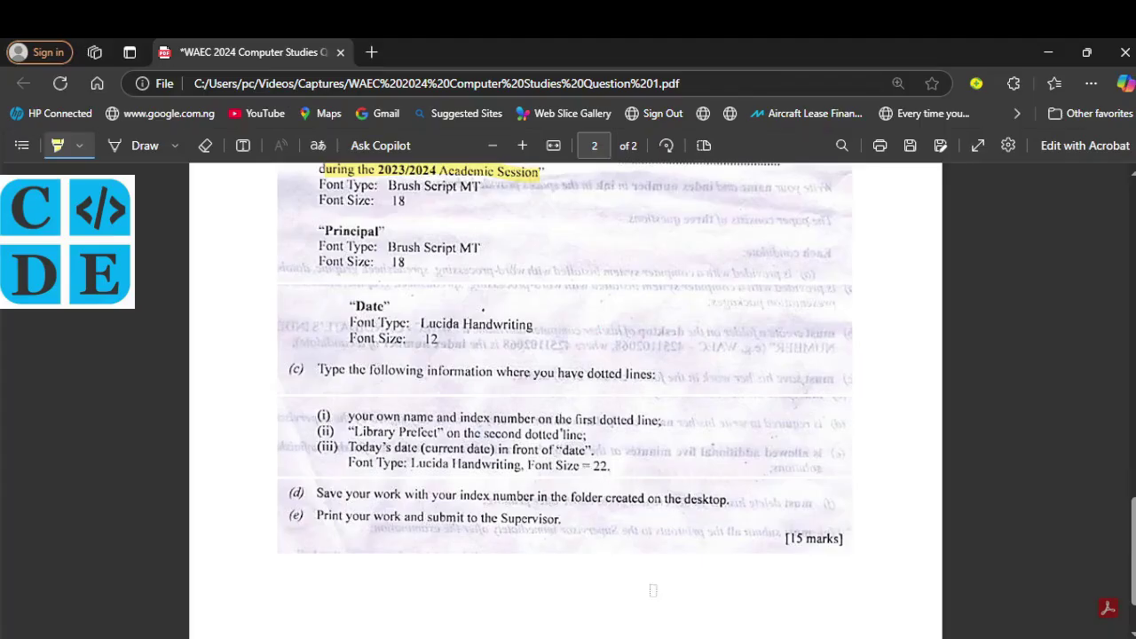
Step: Set the awarded-to name in Lucida Handwriting at size 22
{"action": "key", "text": "alt+Tab"}
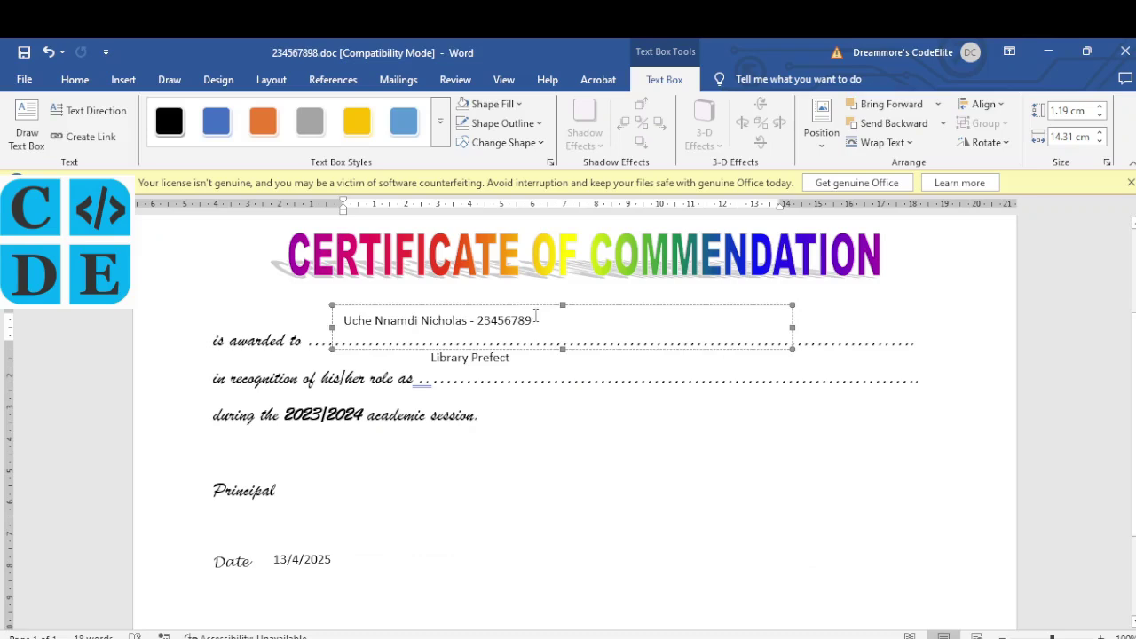
{"action": "left_click_drag", "start_coordinate": [535, 319], "coordinate": [352, 320]}
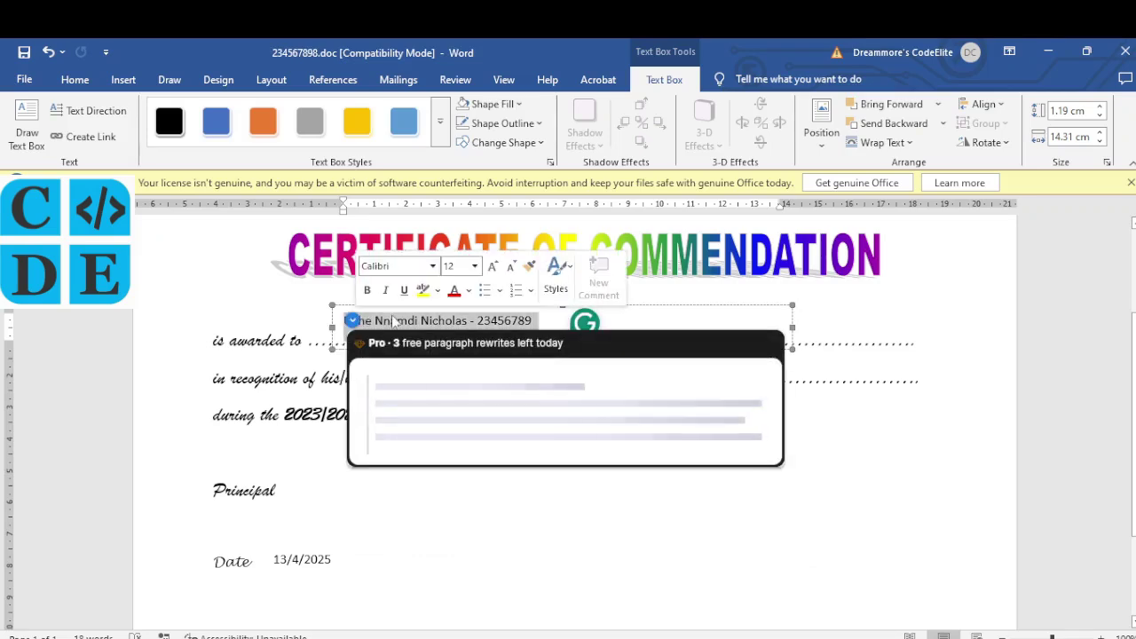
{"action": "left_click", "coordinate": [98, 81]}
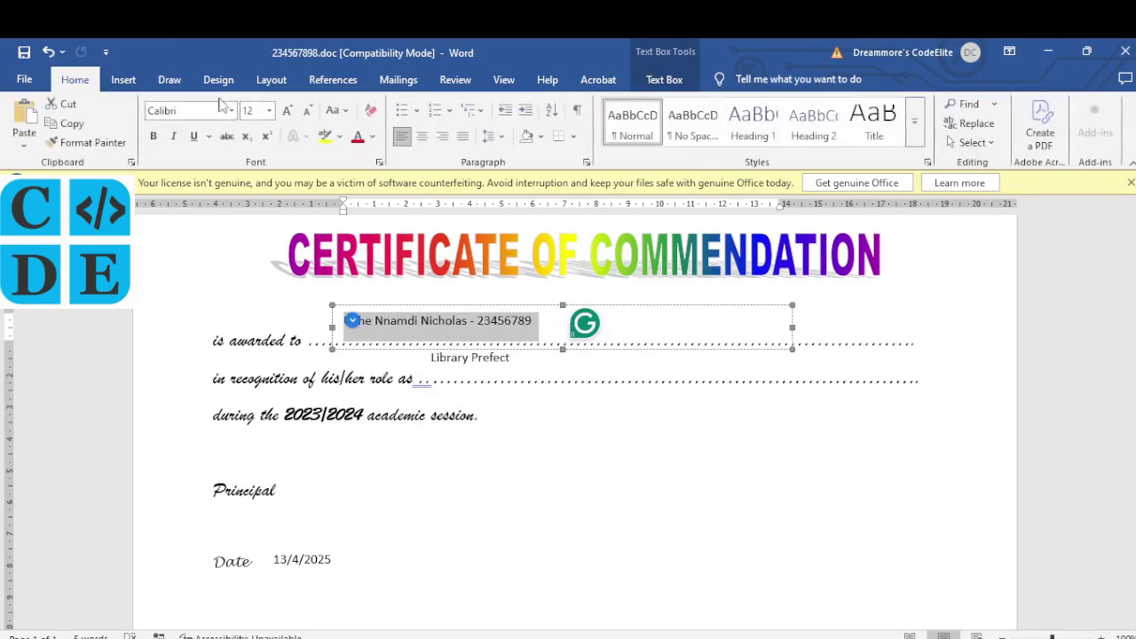
{"action": "left_click", "coordinate": [232, 111]}
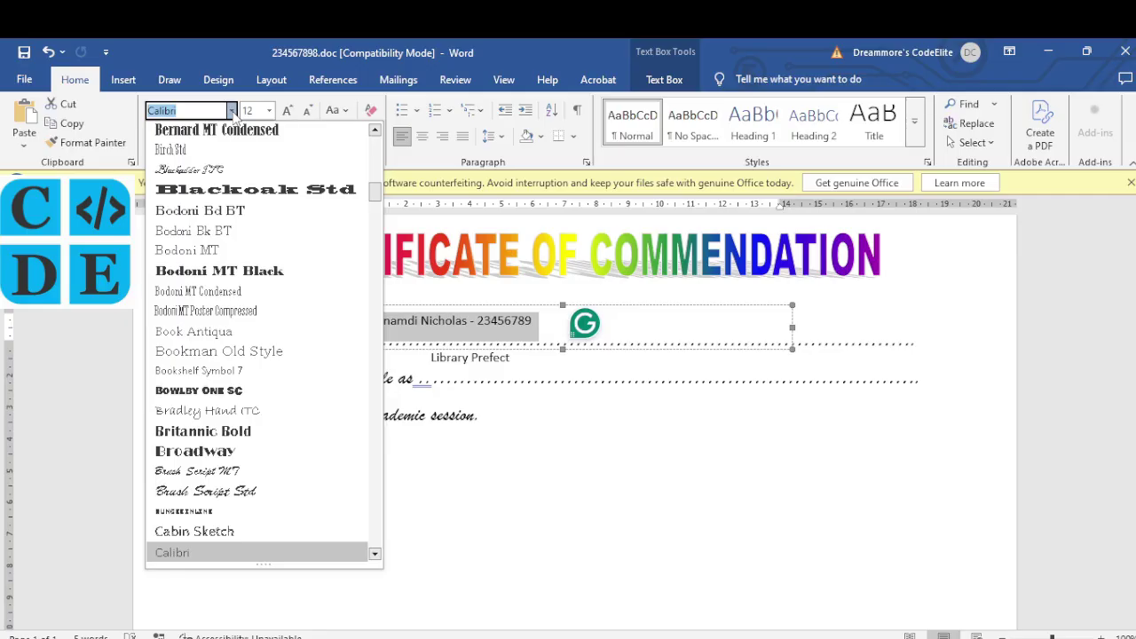
{"action": "type", "text": "Lucida Handwritin"}
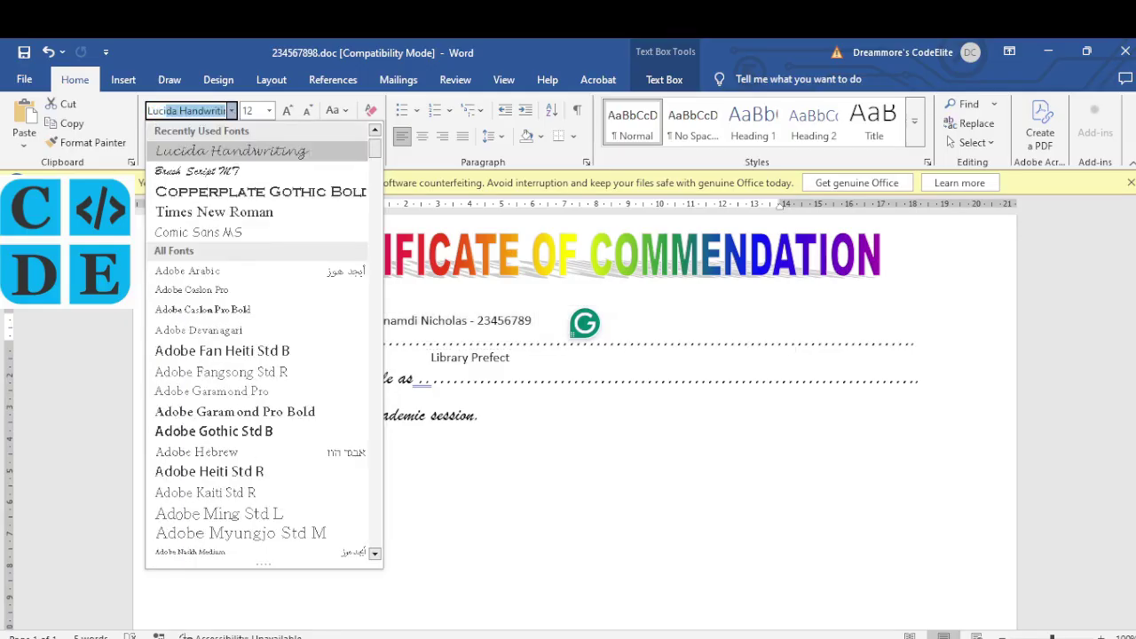
{"action": "key", "text": "Return"}
{"action": "left_click", "coordinate": [269, 110]}
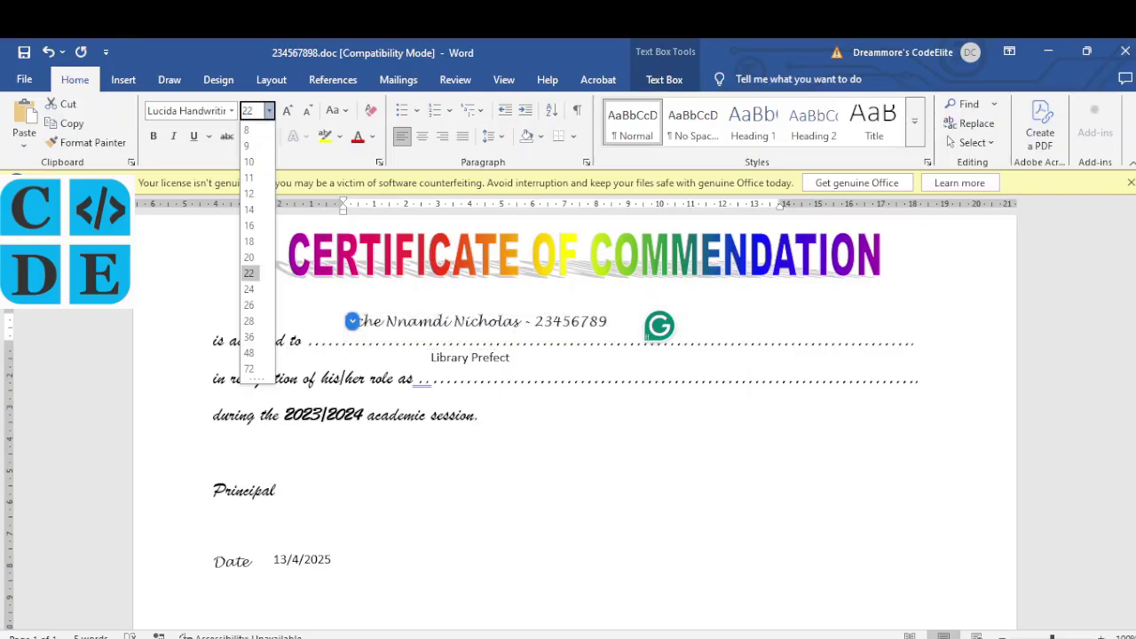
{"action": "left_click", "coordinate": [249, 272]}
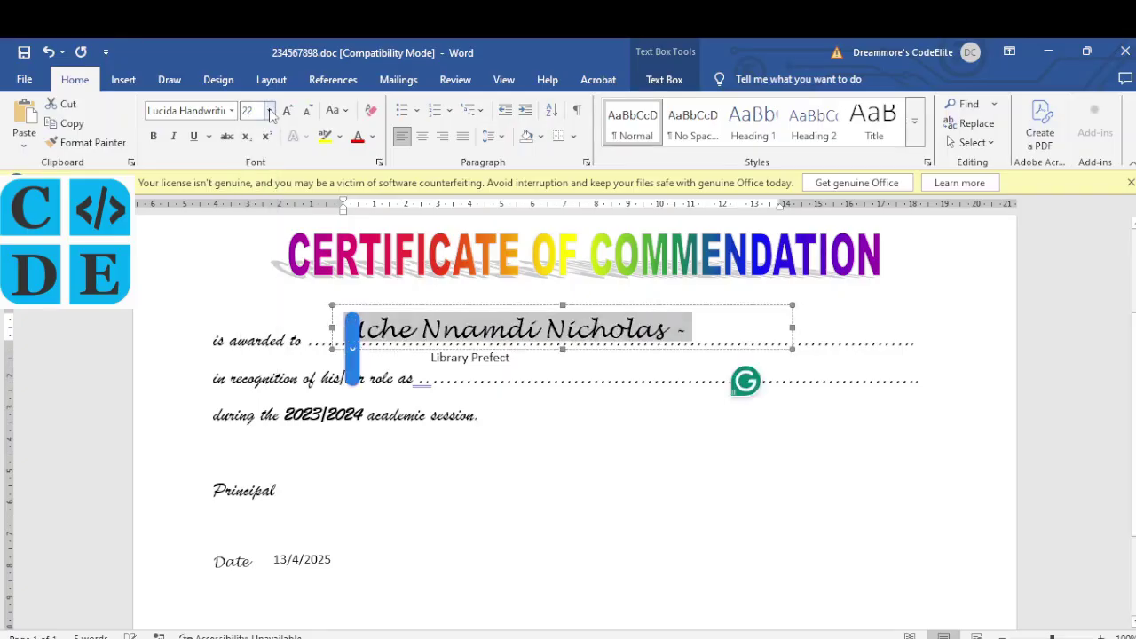
Step: Nudge the name box up onto the dotted line and delete the trailing dash
{"action": "left_click", "coordinate": [544, 307]}
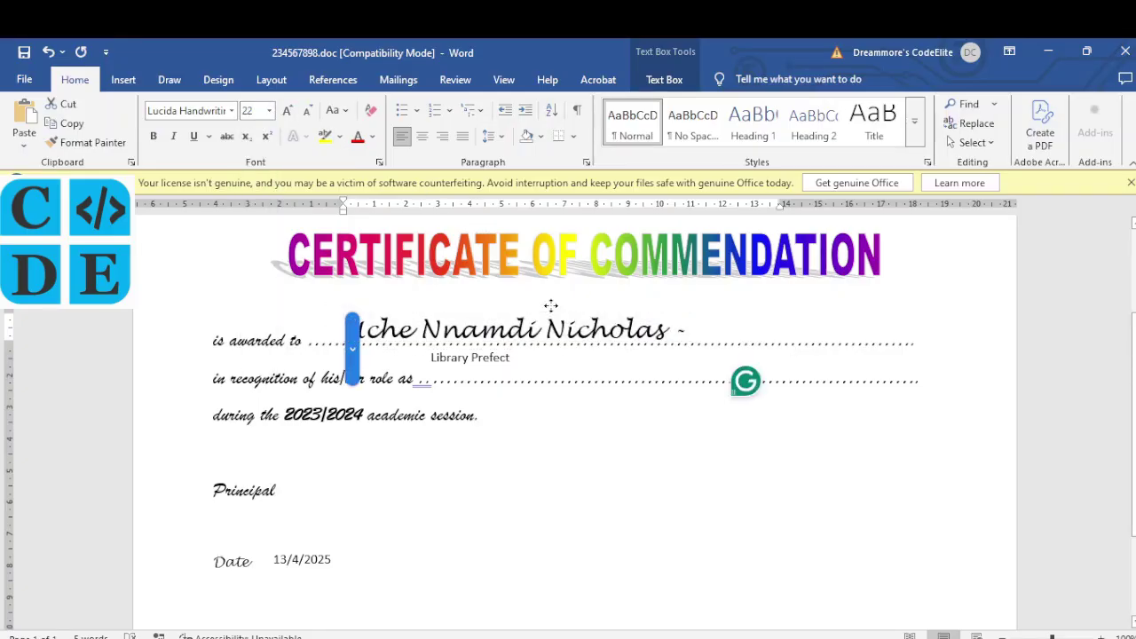
{"action": "left_click_drag", "start_coordinate": [544, 305], "coordinate": [547, 298]}
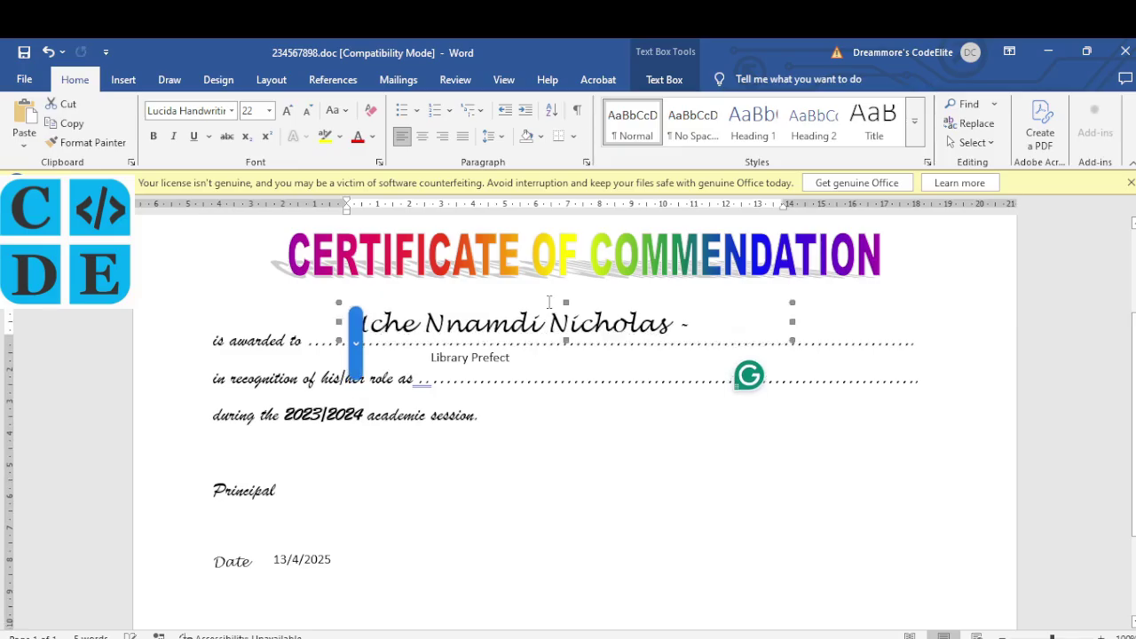
{"action": "left_click", "coordinate": [697, 327]}
{"action": "key", "text": "BackSpace"}
{"action": "key", "text": "BackSpace"}
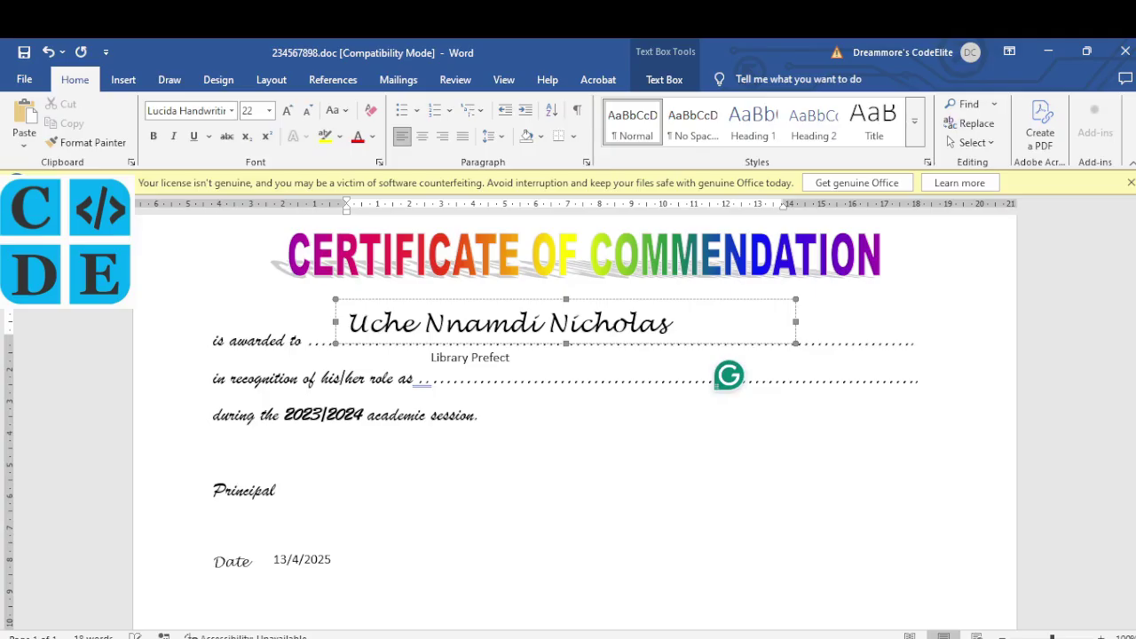
Step: Format 'Library Prefect' on the role line in Lucida Handwriting at size 22
{"action": "left_click", "coordinate": [512, 358]}
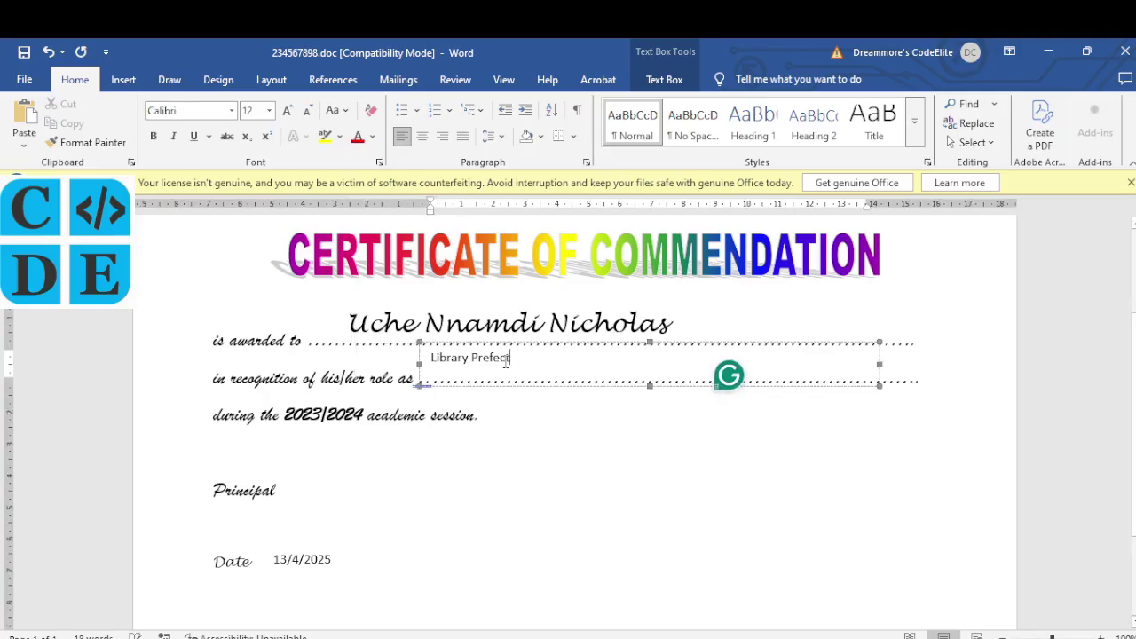
{"action": "left_click_drag", "start_coordinate": [520, 358], "coordinate": [425, 356]}
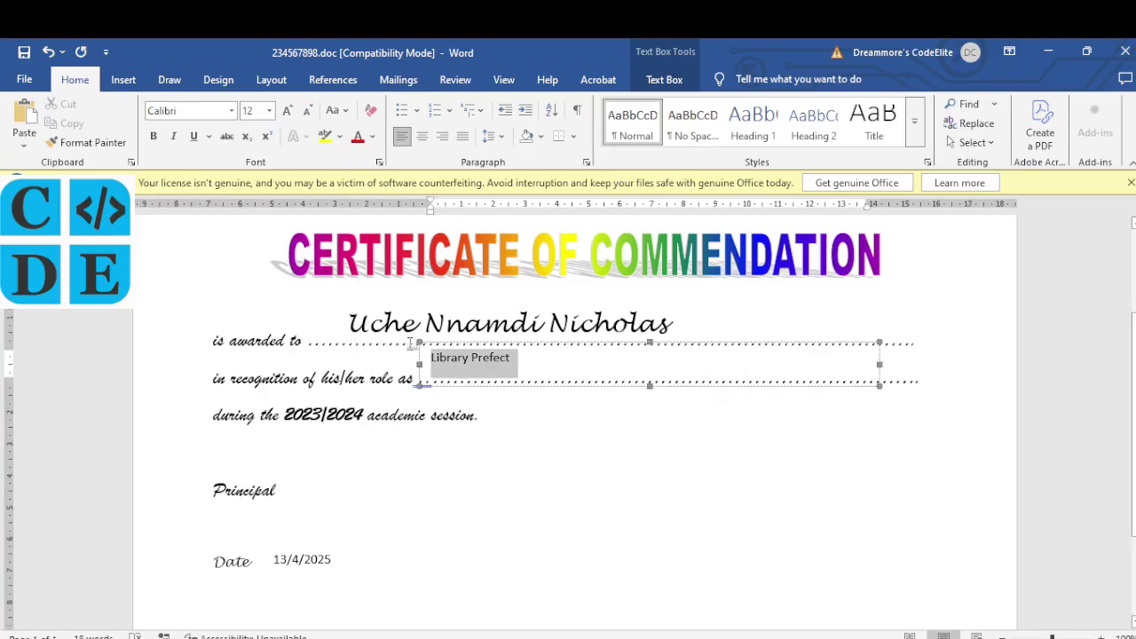
{"action": "left_click", "coordinate": [233, 111]}
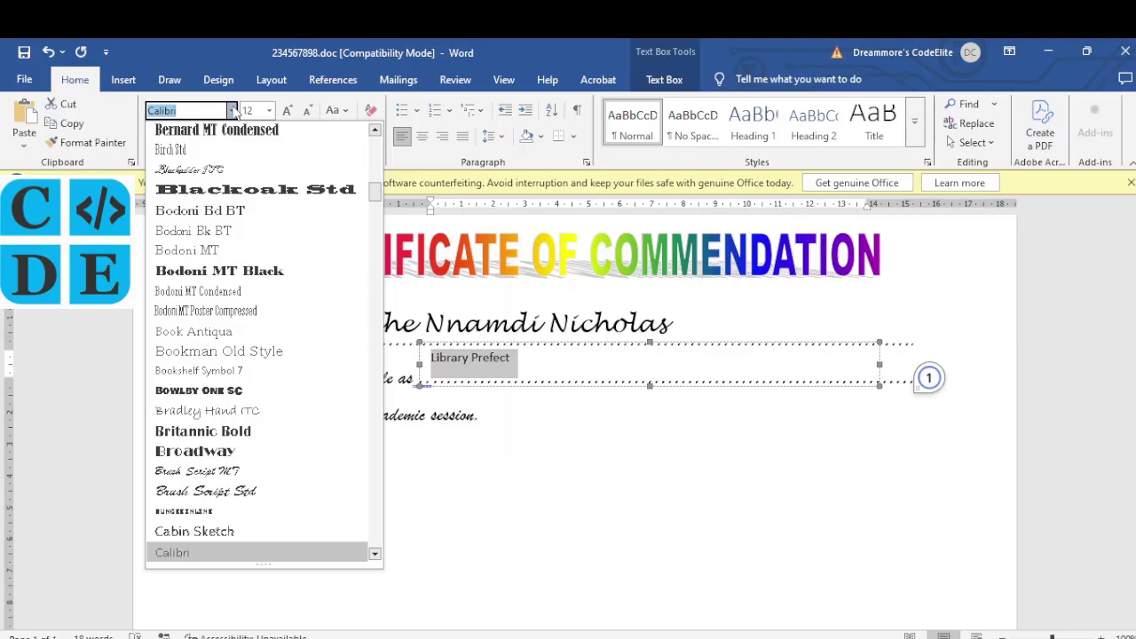
{"action": "key", "text": "Home"}
{"action": "key", "text": "Return"}
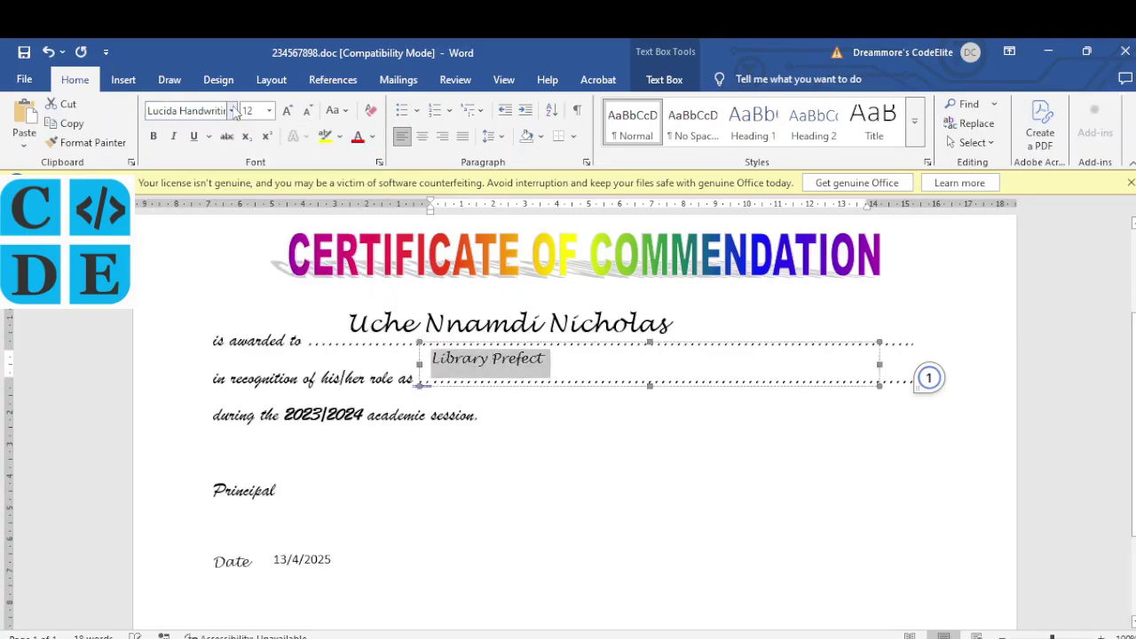
{"action": "left_click", "coordinate": [269, 110]}
{"action": "type", "text": "2"}
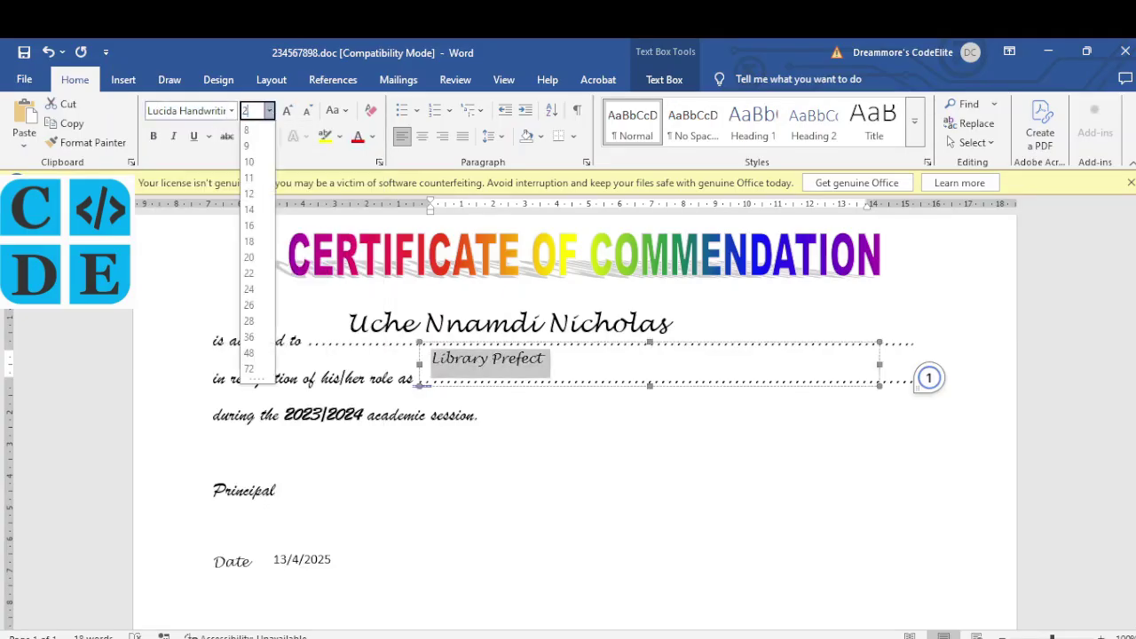
{"action": "type", "text": "2"}
{"action": "key", "text": "Return"}
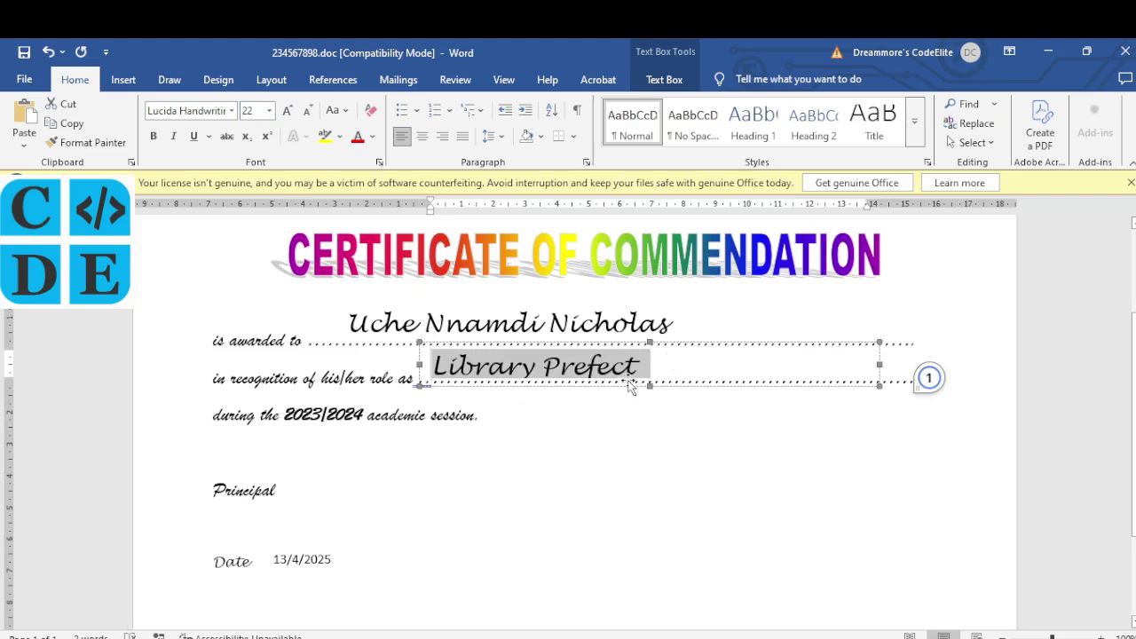
{"action": "left_click", "coordinate": [652, 390]}
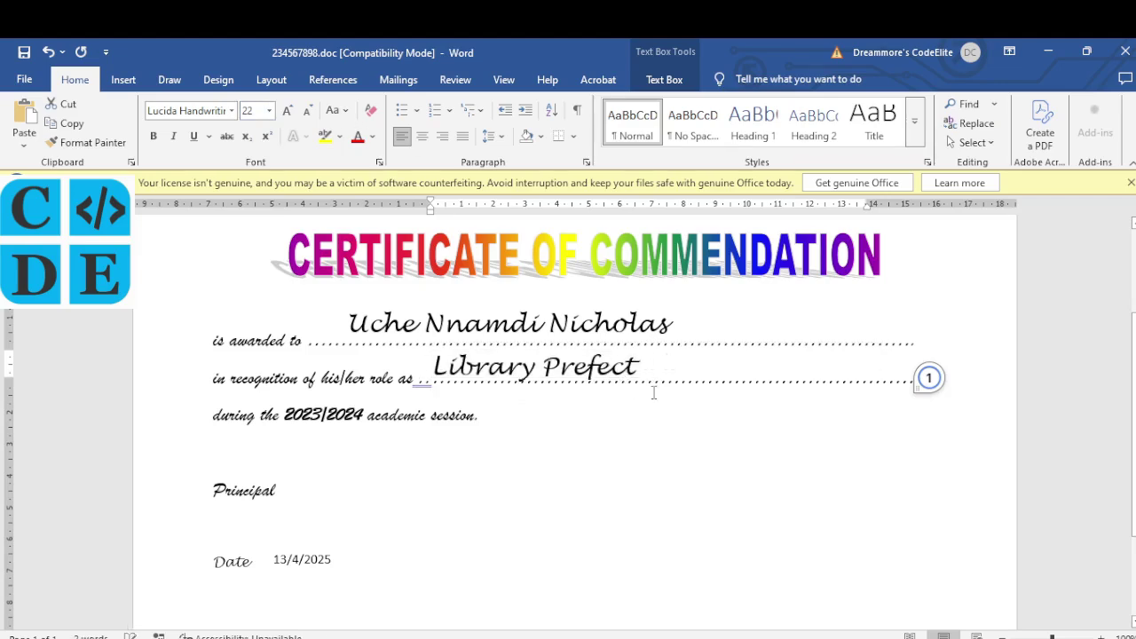
{"action": "left_click", "coordinate": [653, 391]}
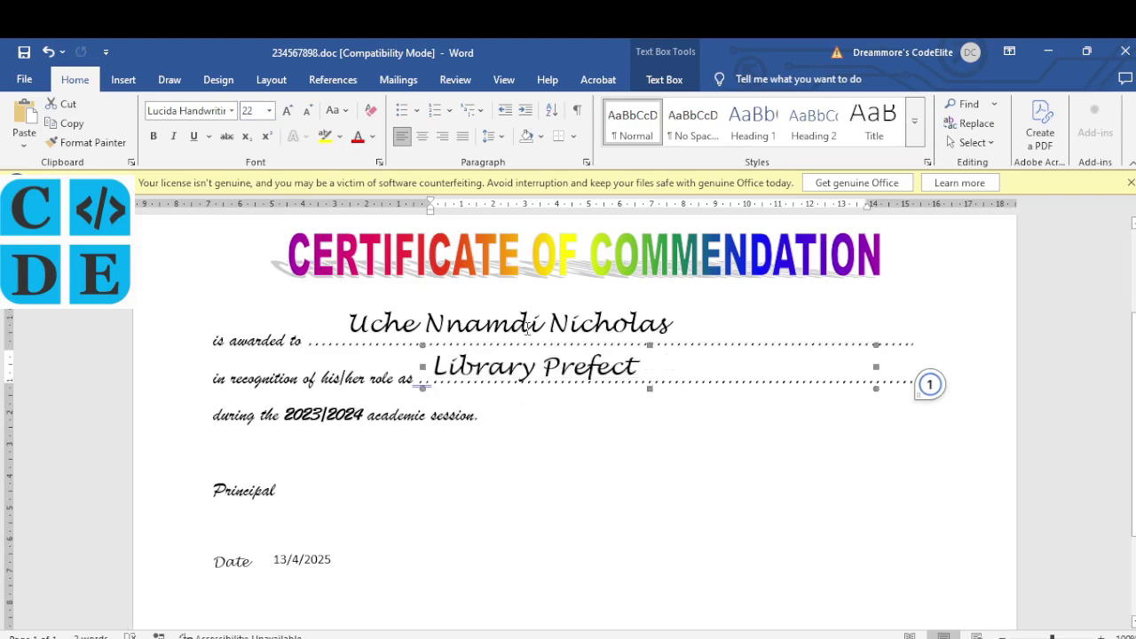
Step: Format the date 13/4/2025 in Lucida Handwriting at size 22
{"action": "scroll", "coordinate": [445, 458], "scroll_direction": "down", "scroll_amount": 3}
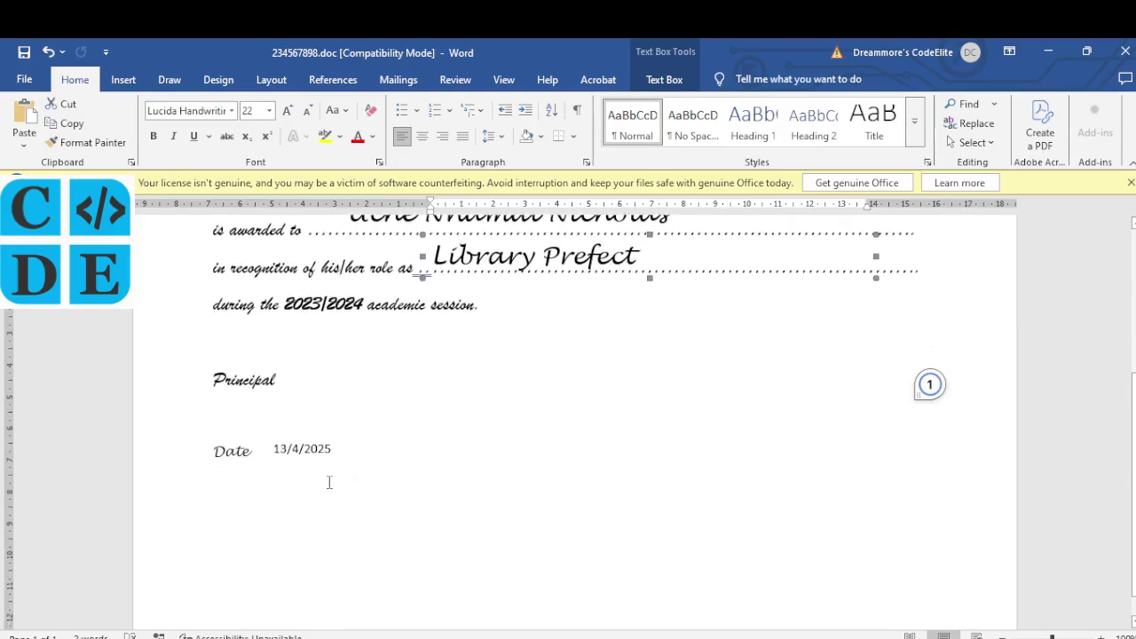
{"action": "left_click", "coordinate": [316, 449]}
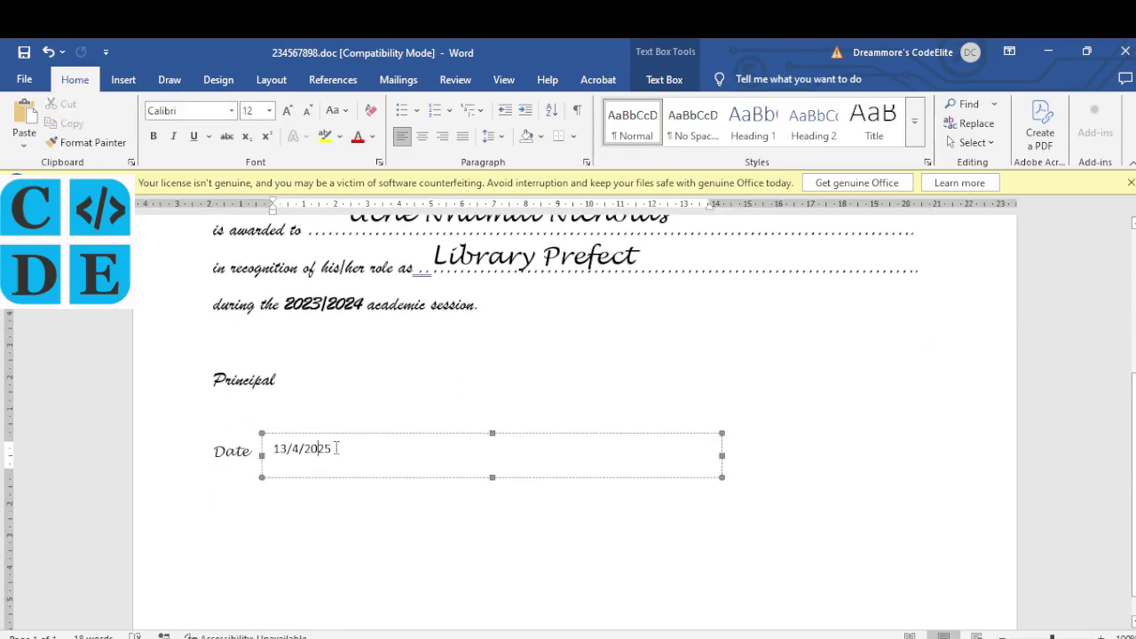
{"action": "left_click_drag", "start_coordinate": [337, 448], "coordinate": [277, 447]}
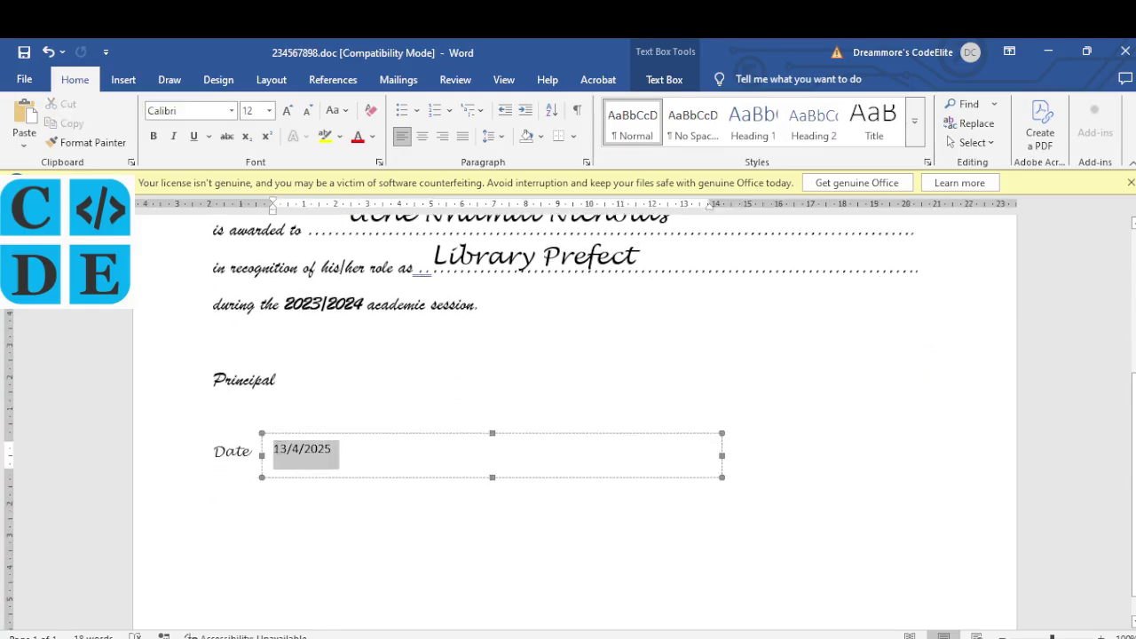
{"action": "left_click", "coordinate": [231, 110]}
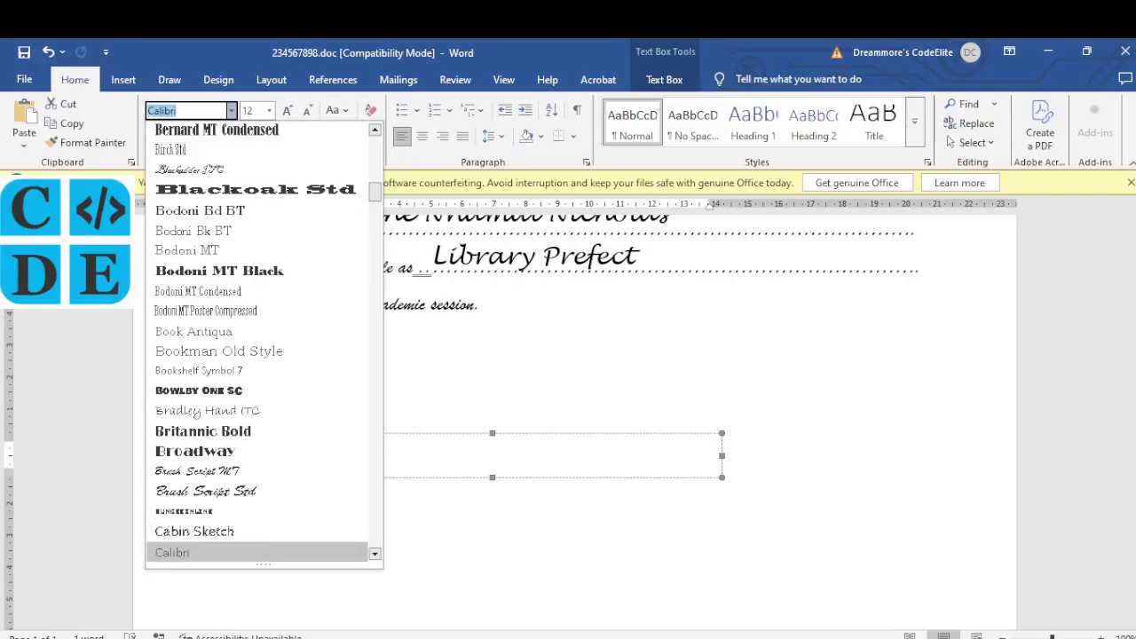
{"action": "key", "text": "Home"}
{"action": "key", "text": "Return"}
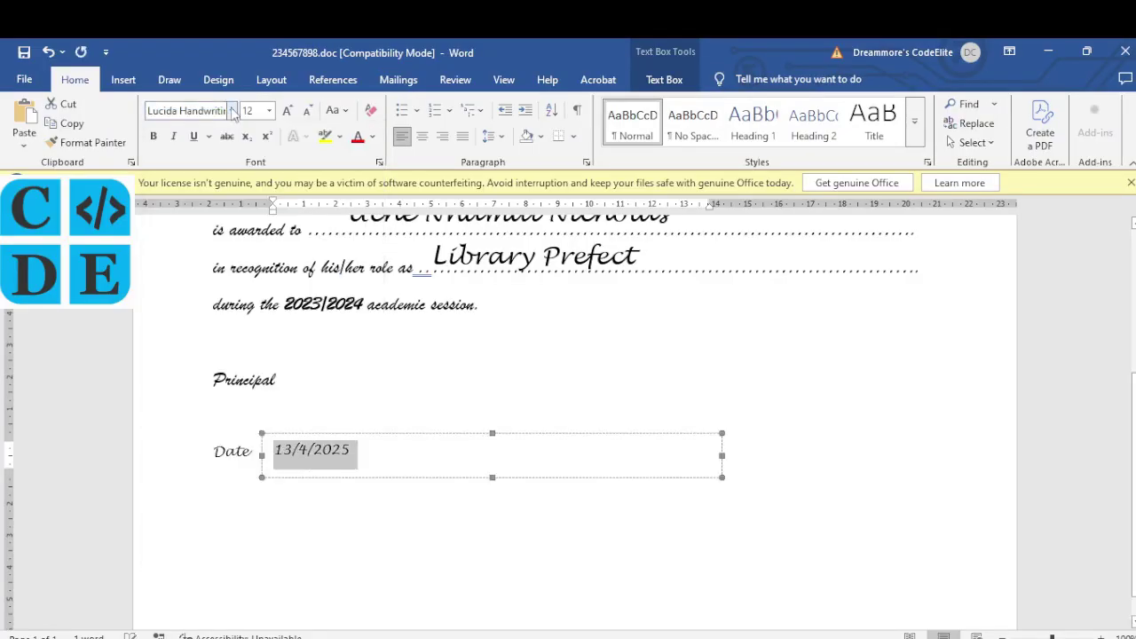
{"action": "left_click", "coordinate": [269, 111]}
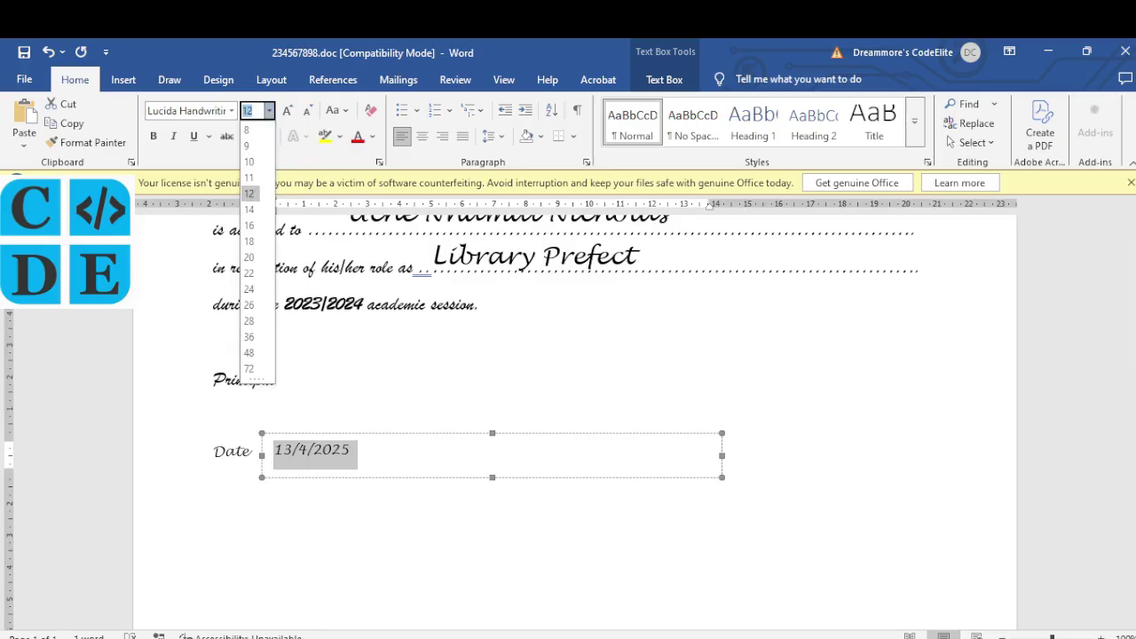
{"action": "left_click", "coordinate": [248, 273]}
{"action": "left_click", "coordinate": [702, 401]}
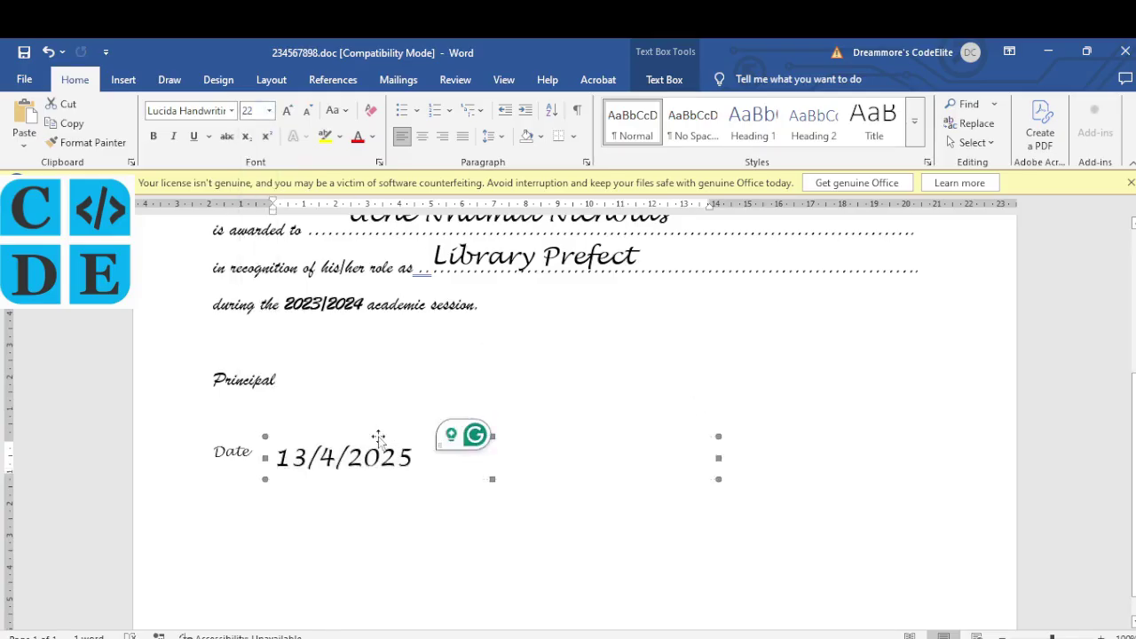
Step: Nudge the date box up to sit level with the Date label, then compare with the exam PDF
{"action": "left_click_drag", "start_coordinate": [376, 434], "coordinate": [374, 427]}
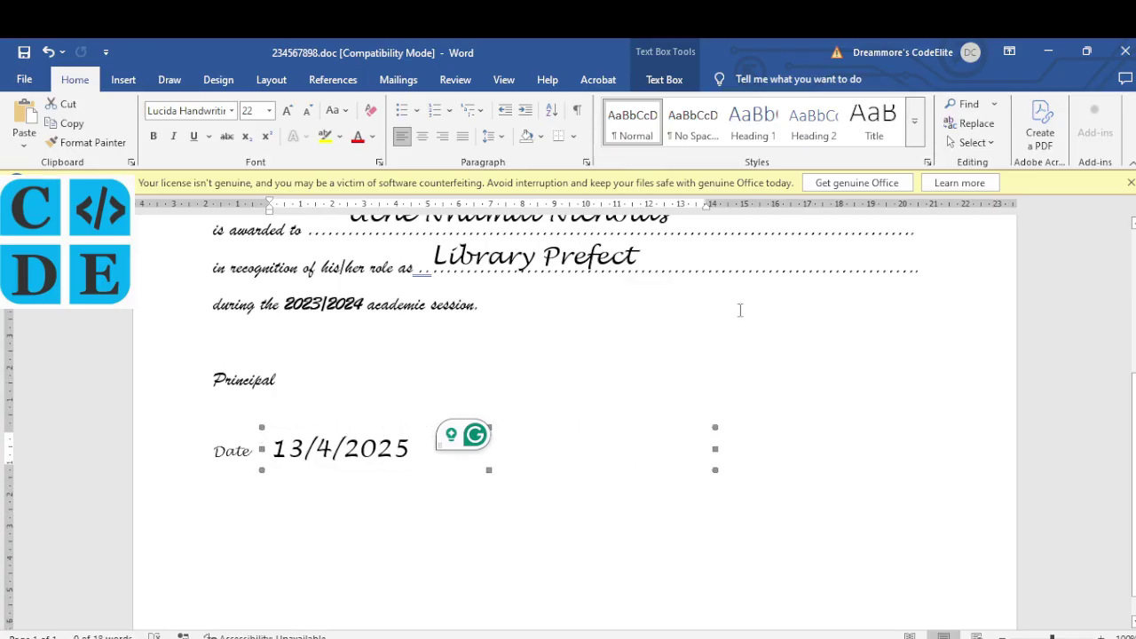
{"action": "scroll", "coordinate": [740, 310], "scroll_direction": "up", "scroll_amount": 3}
{"action": "scroll", "coordinate": [740, 309], "scroll_direction": "down", "scroll_amount": 4}
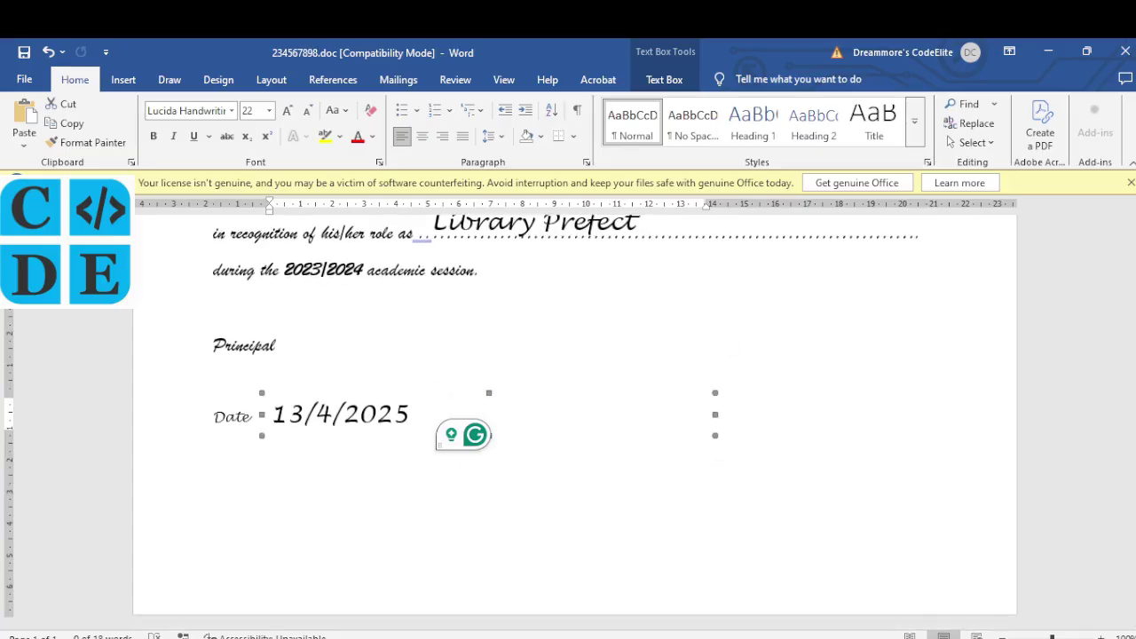
{"action": "key", "text": "alt+Tab"}
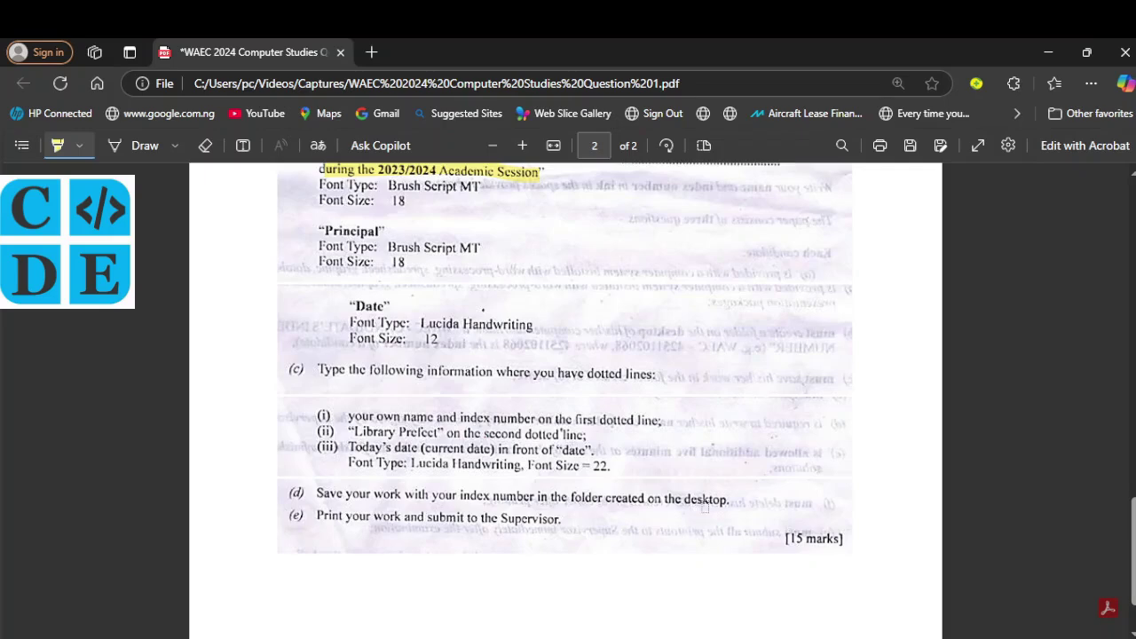
{"action": "key", "text": "alt+Tab"}
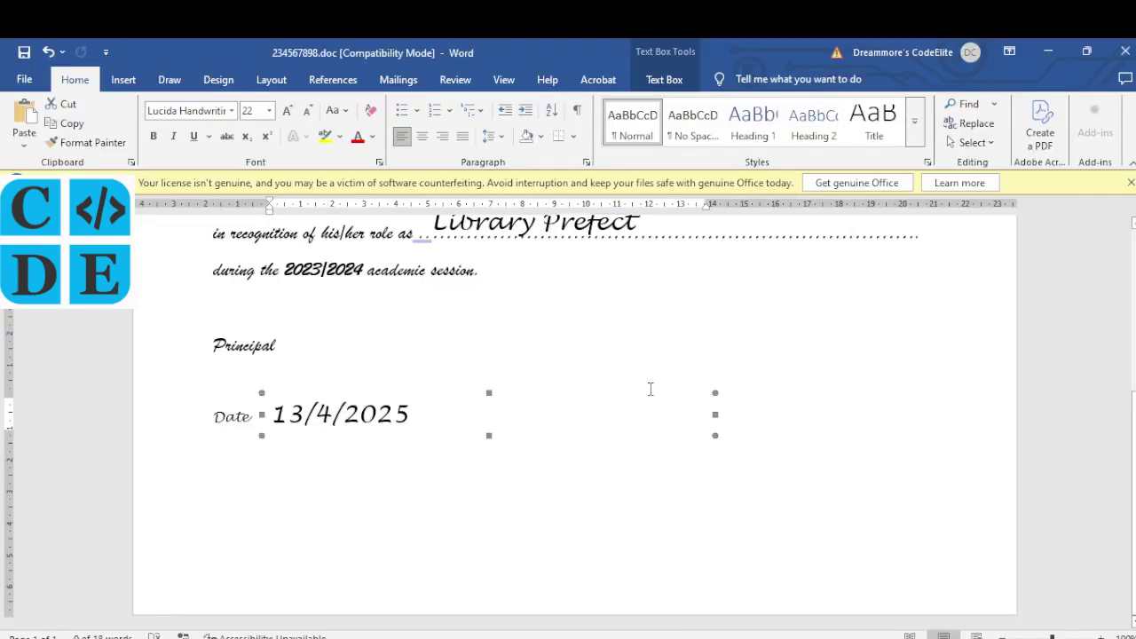
Step: Add a blank line below the rainbow WordArt title
{"action": "left_click", "coordinate": [651, 388]}
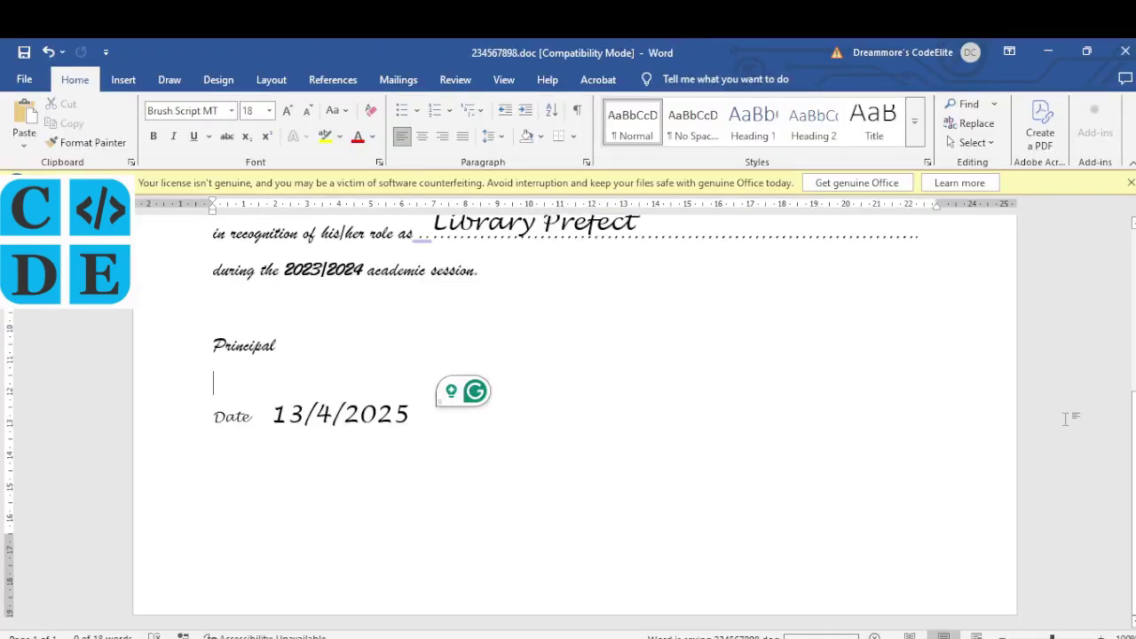
{"action": "scroll", "coordinate": [1065, 419], "scroll_direction": "up", "scroll_amount": 2}
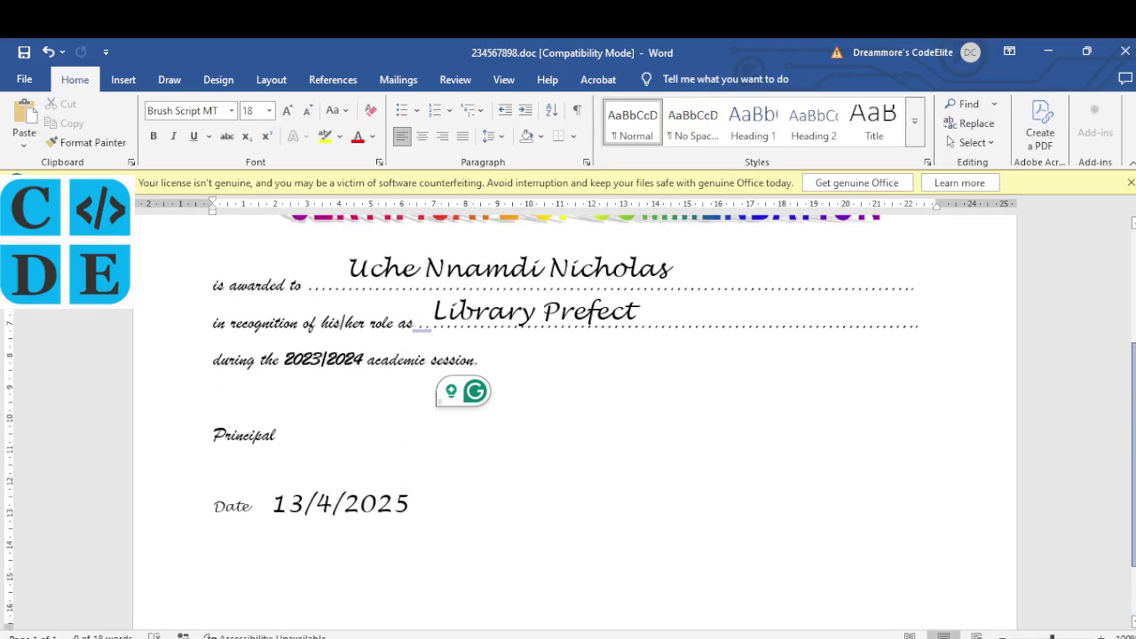
{"action": "scroll", "coordinate": [568, 417], "scroll_direction": "up", "scroll_amount": 3}
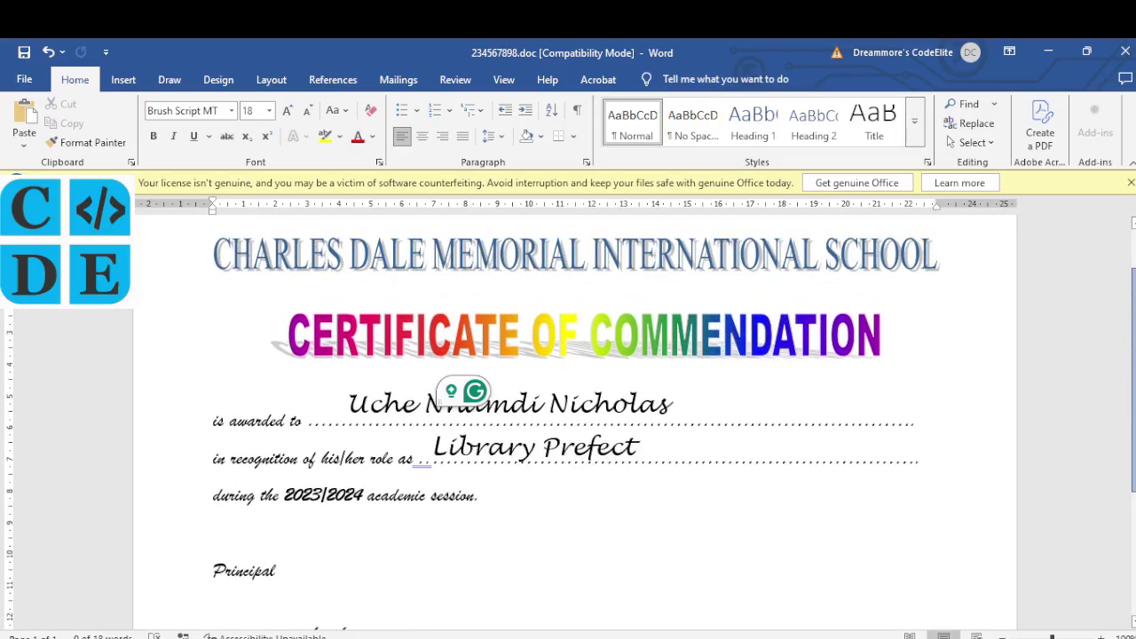
{"action": "scroll", "coordinate": [568, 417], "scroll_direction": "down", "scroll_amount": 5}
{"action": "scroll", "coordinate": [568, 417], "scroll_direction": "up", "scroll_amount": 5}
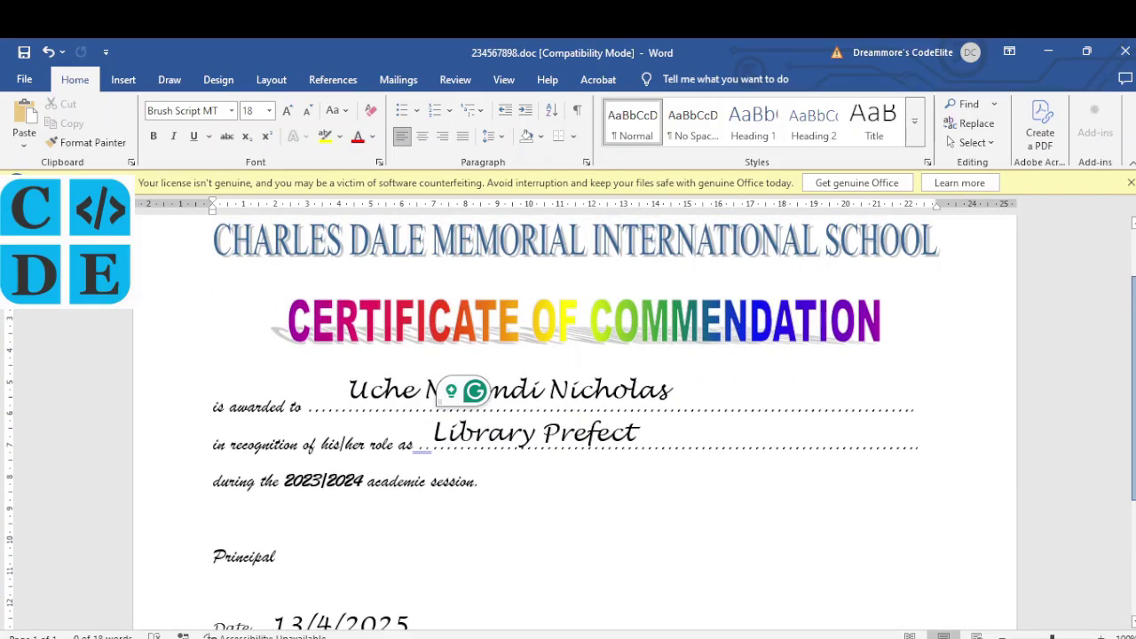
{"action": "scroll", "coordinate": [798, 361], "scroll_direction": "up", "scroll_amount": 1}
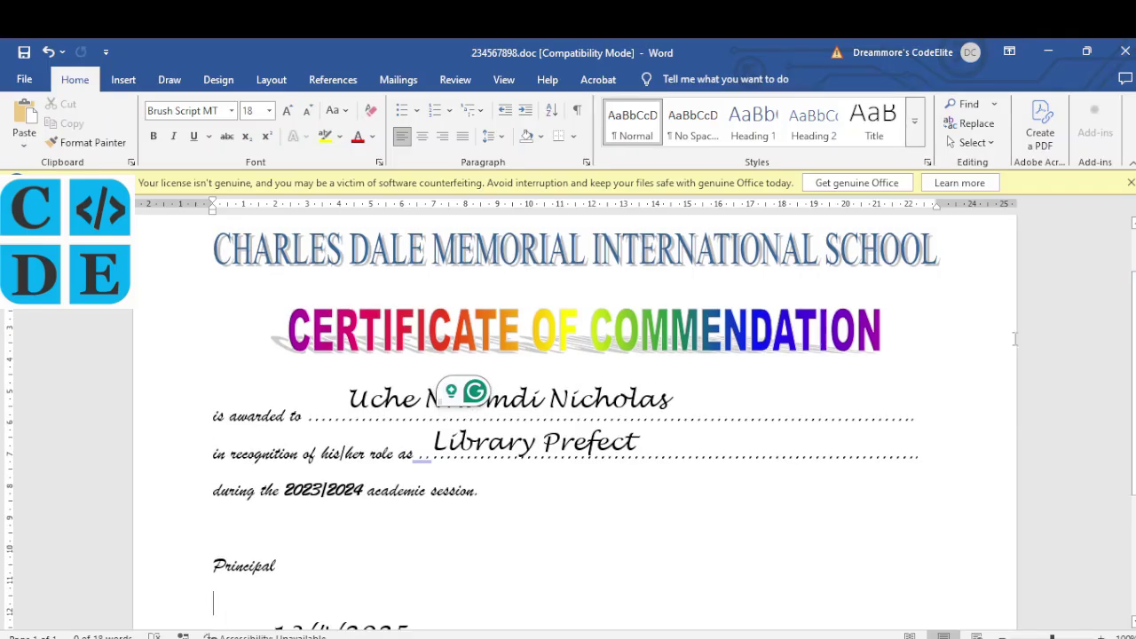
{"action": "left_click", "coordinate": [784, 361]}
{"action": "left_click", "coordinate": [923, 372]}
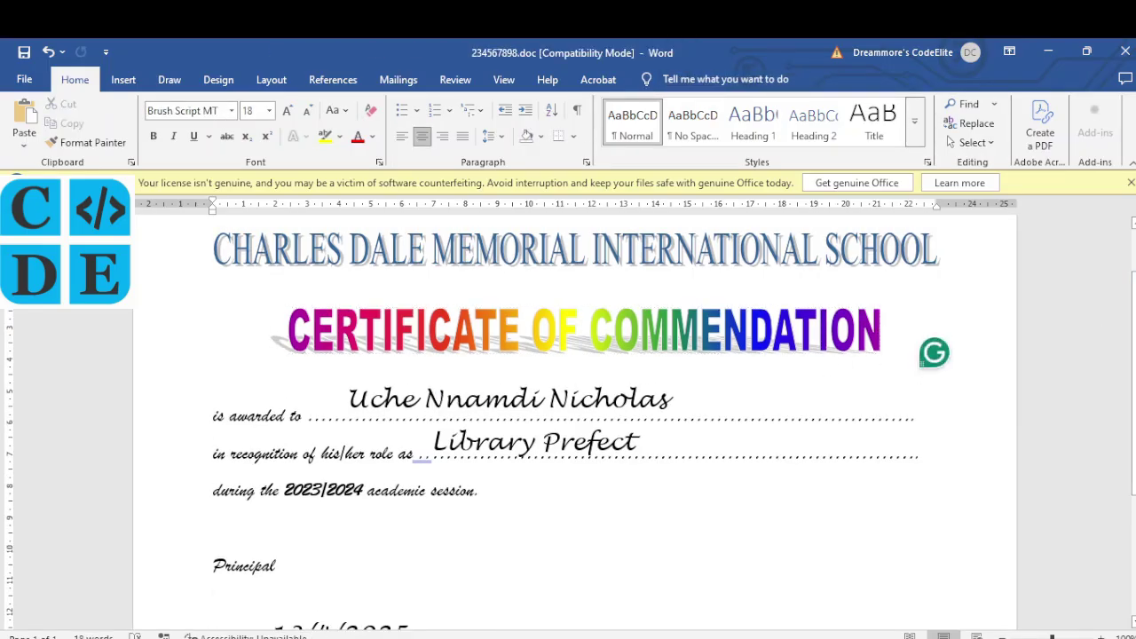
{"action": "key", "text": "Return"}
Step: Add a blank line above the Principal line
{"action": "scroll", "coordinate": [920, 375], "scroll_direction": "down", "scroll_amount": 2}
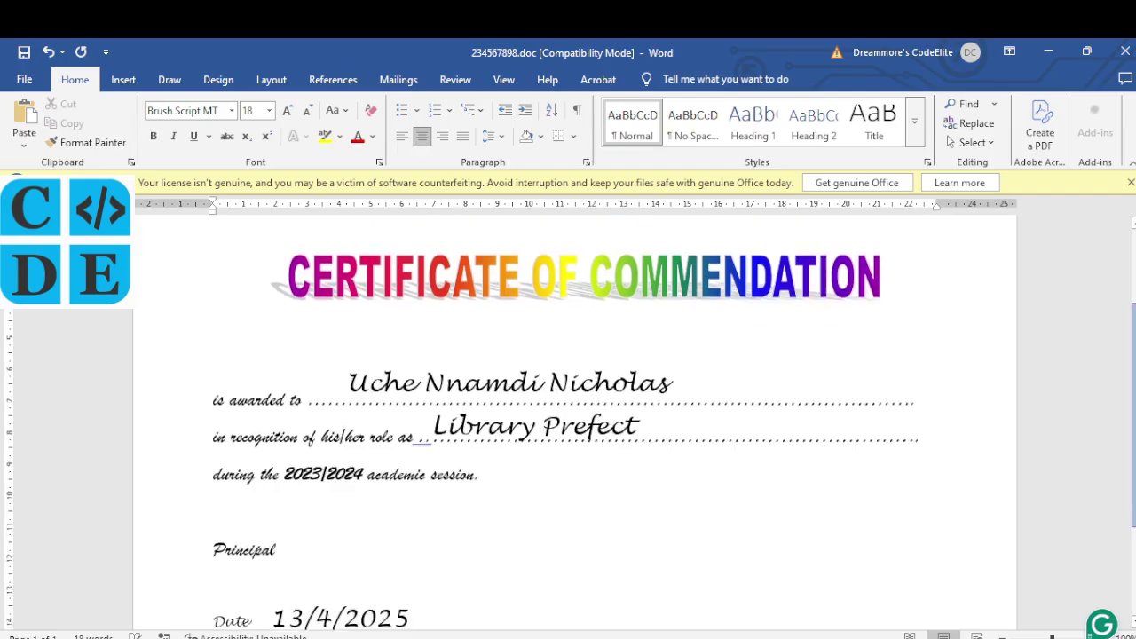
{"action": "scroll", "coordinate": [495, 474], "scroll_direction": "down", "scroll_amount": 2}
{"action": "left_click", "coordinate": [276, 460]}
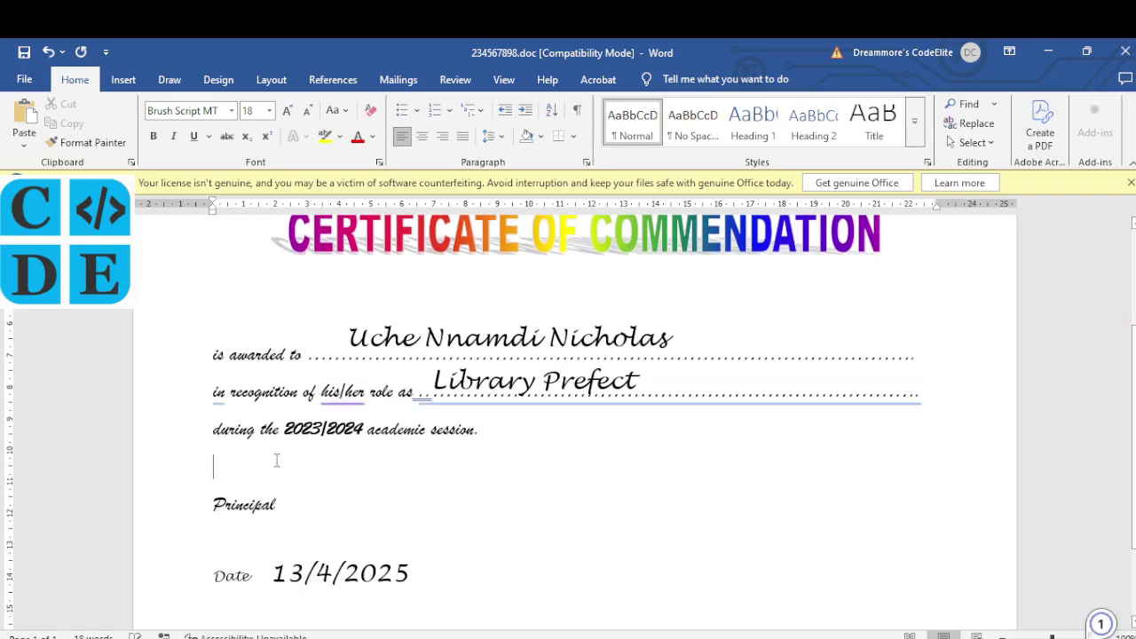
{"action": "key", "text": "Return"}
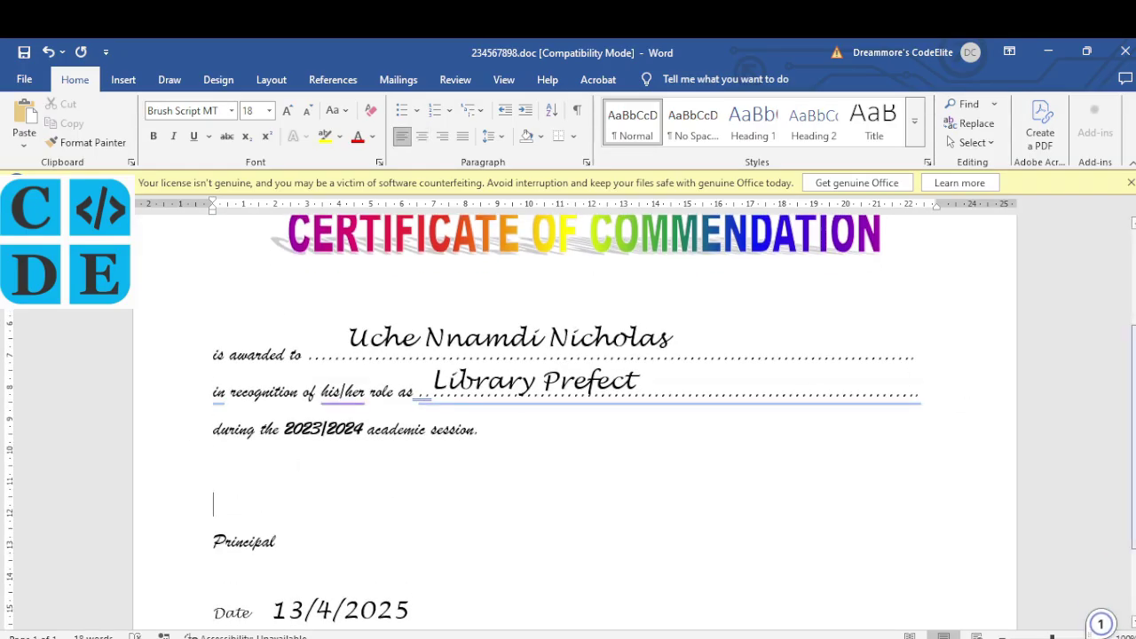
Step: Save the certificate .doc file with Ctrl+S
{"action": "scroll", "coordinate": [568, 417], "scroll_direction": "down", "scroll_amount": 4}
{"action": "scroll", "coordinate": [568, 417], "scroll_direction": "up", "scroll_amount": 2}
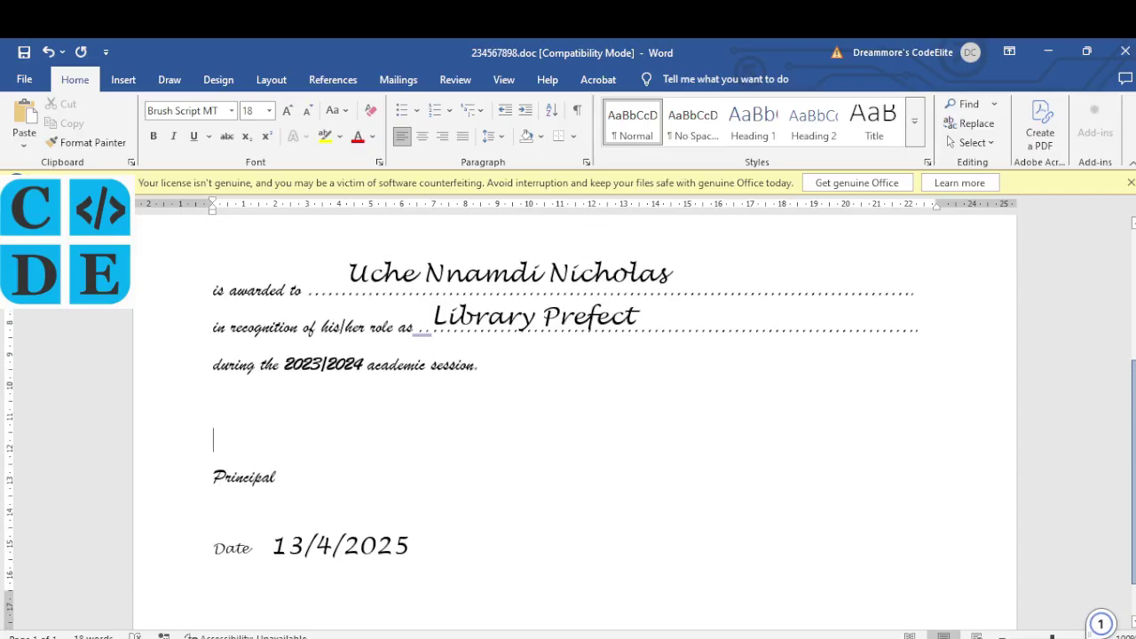
{"action": "scroll", "coordinate": [568, 417], "scroll_direction": "up", "scroll_amount": 3}
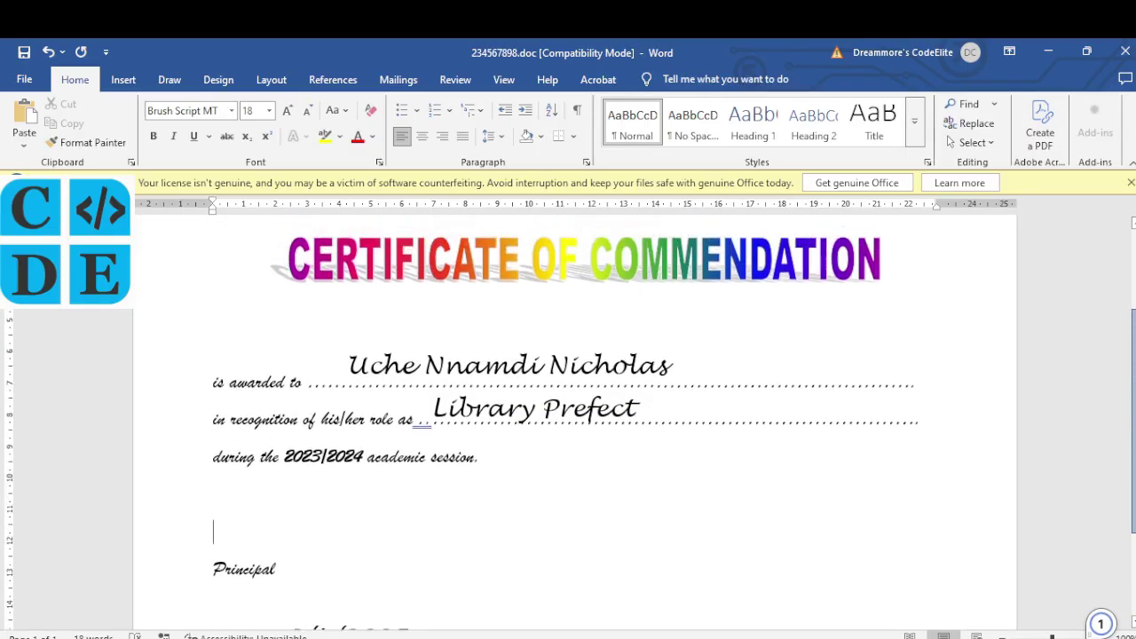
{"action": "scroll", "coordinate": [559, 380], "scroll_direction": "up", "scroll_amount": 4}
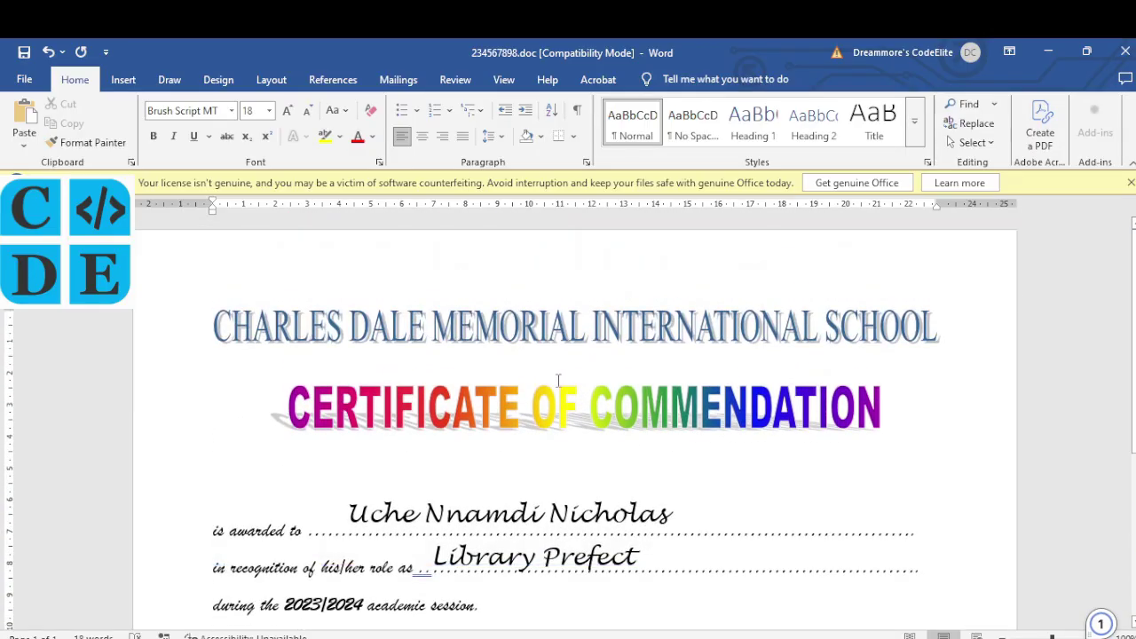
{"action": "key", "text": "ctrl+s"}
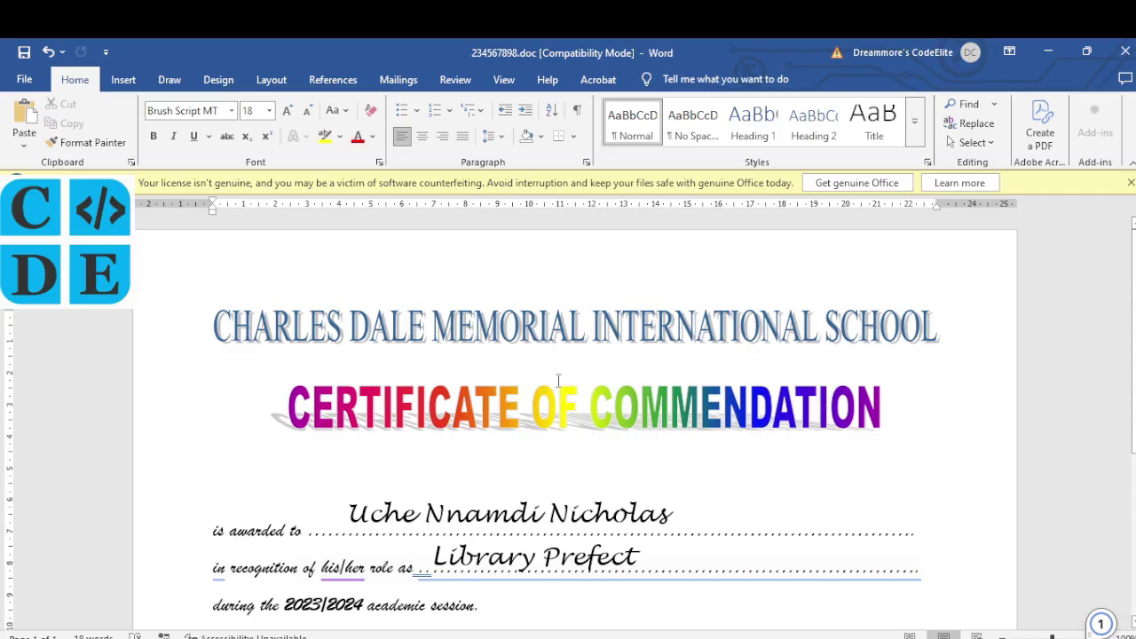
{"action": "key", "text": "ctrl+p"}
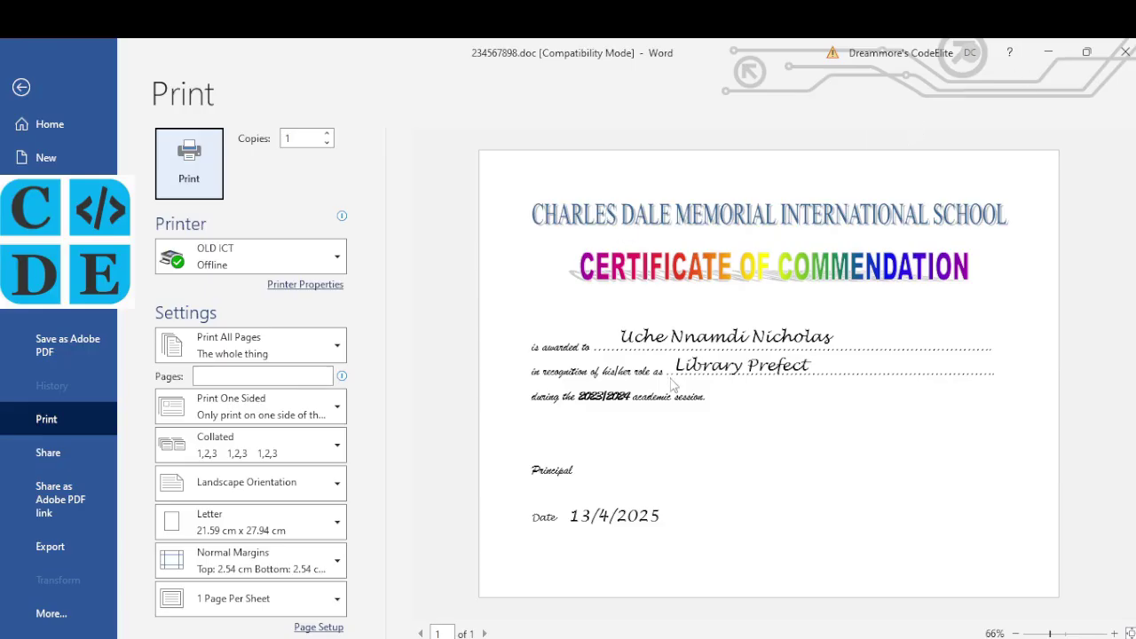
{"action": "key", "text": "Escape"}
{"action": "scroll", "coordinate": [447, 353], "scroll_direction": "up", "scroll_amount": 3}
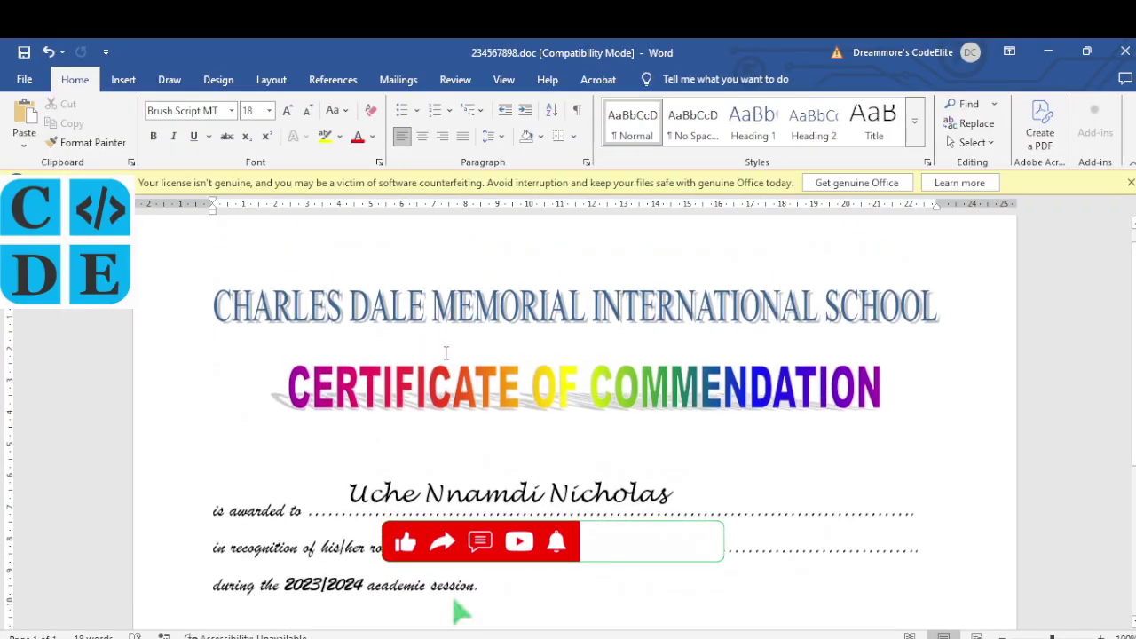
{"action": "scroll", "coordinate": [446, 353], "scroll_direction": "down", "scroll_amount": 1}
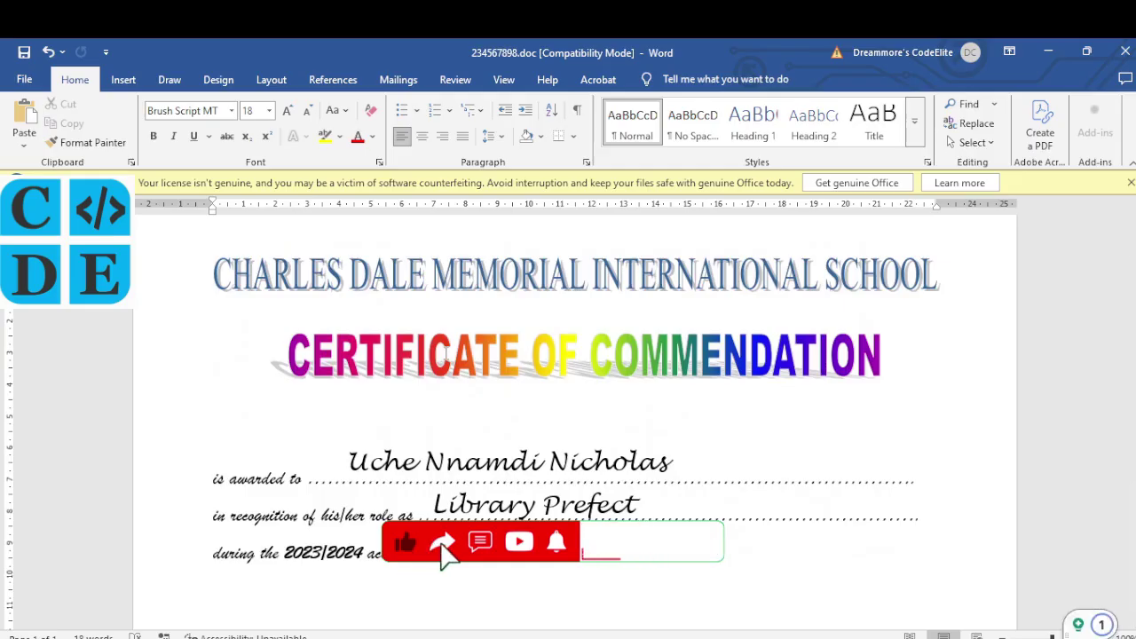